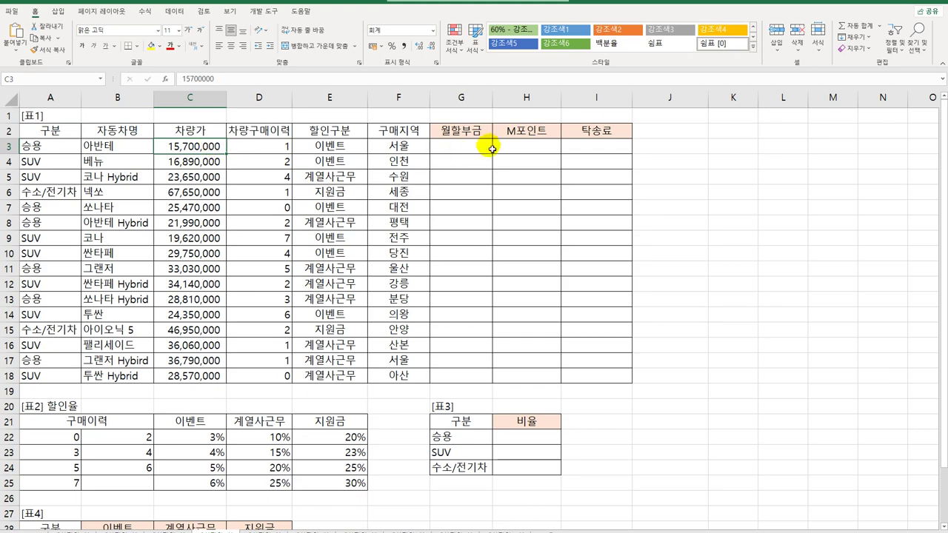
{"action": "left_click", "coordinate": [484, 153]}
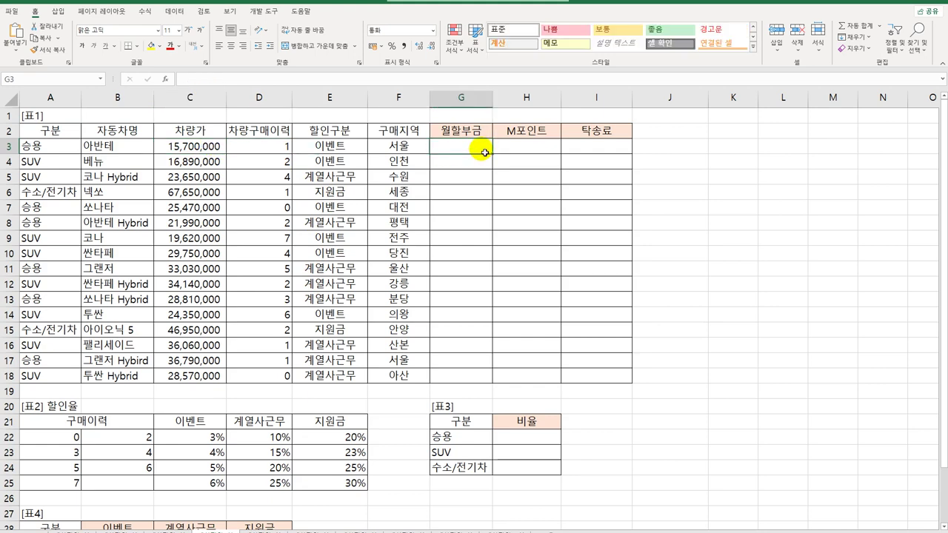
{"action": "left_click_drag", "start_coordinate": [484, 153], "coordinate": [475, 376]}
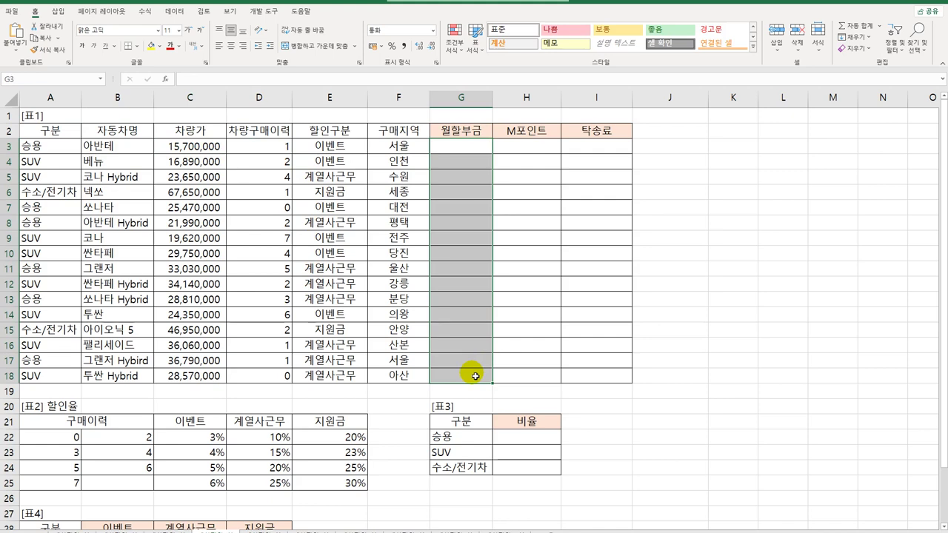
{"action": "left_click", "coordinate": [345, 153]}
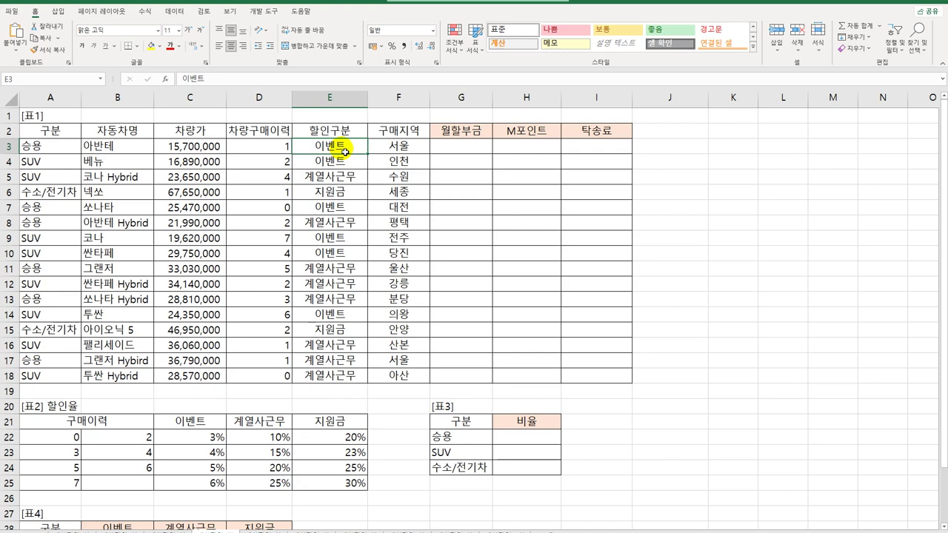
Start a PMT formula in G3 with the monthly rate IF(E3="이벤트",2.5%,4%)/12
{"action": "left_click", "coordinate": [480, 153]}
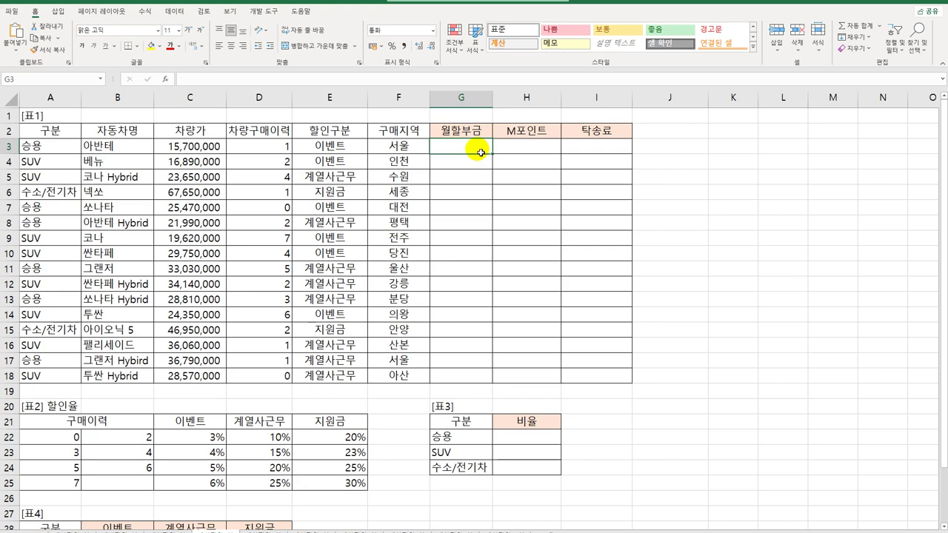
{"action": "type", "text": "="}
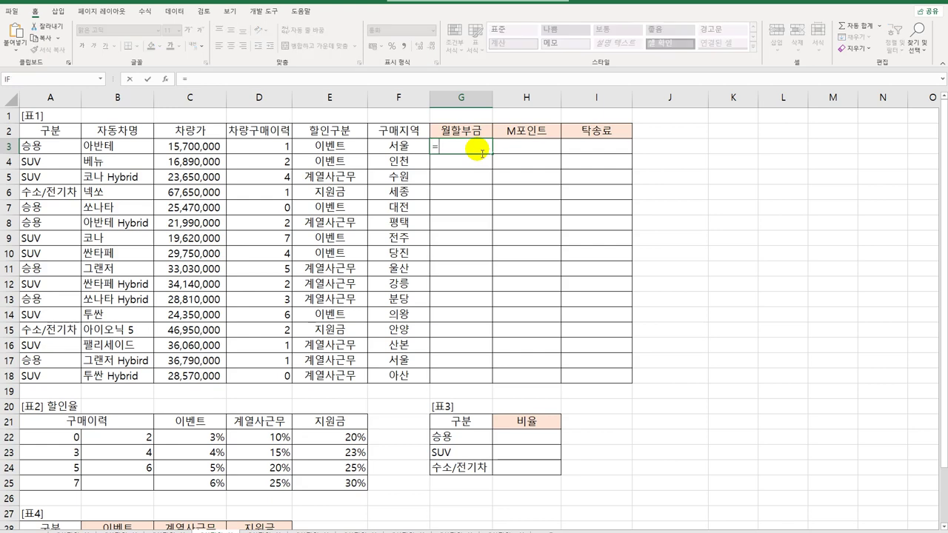
{"action": "type", "text": "pmt"}
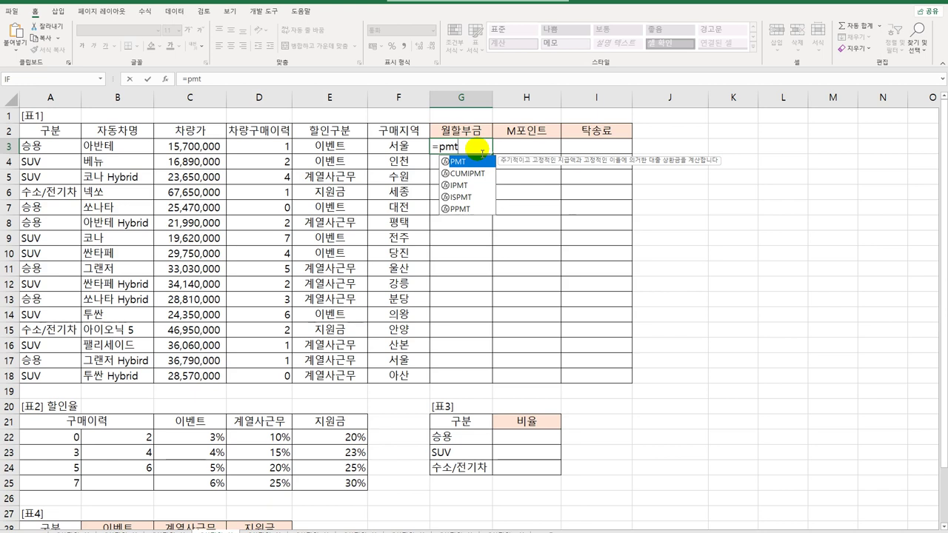
{"action": "key", "text": "Tab"}
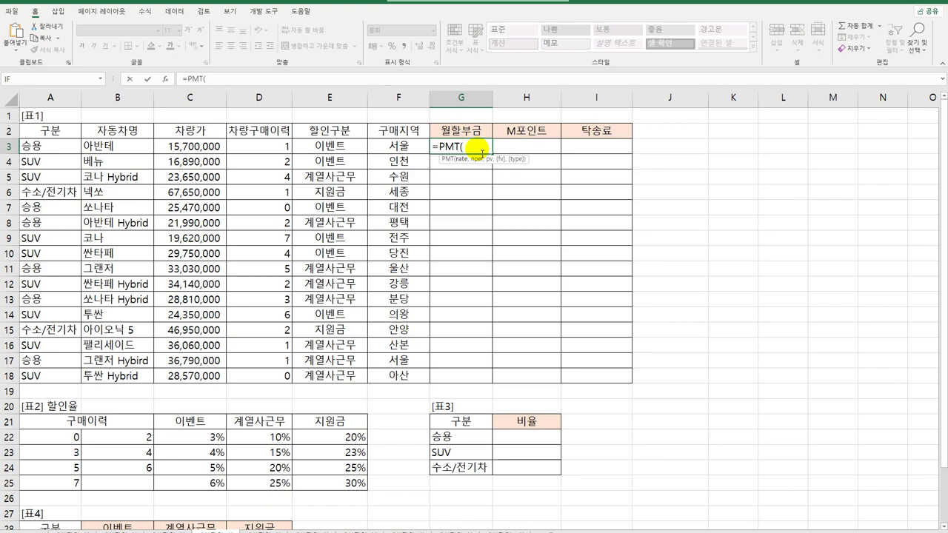
{"action": "type", "text": "IF("}
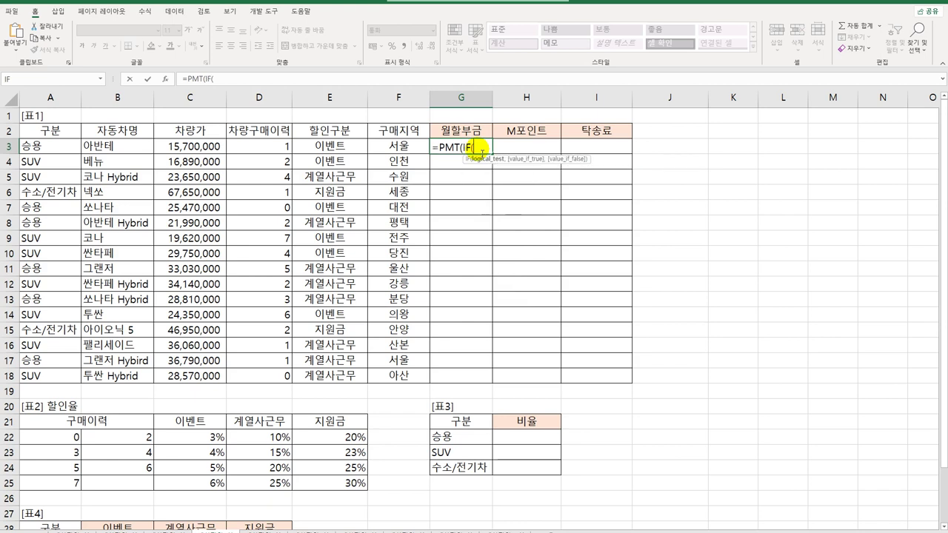
{"action": "left_click", "coordinate": [355, 151]}
{"action": "type", "text": "="}
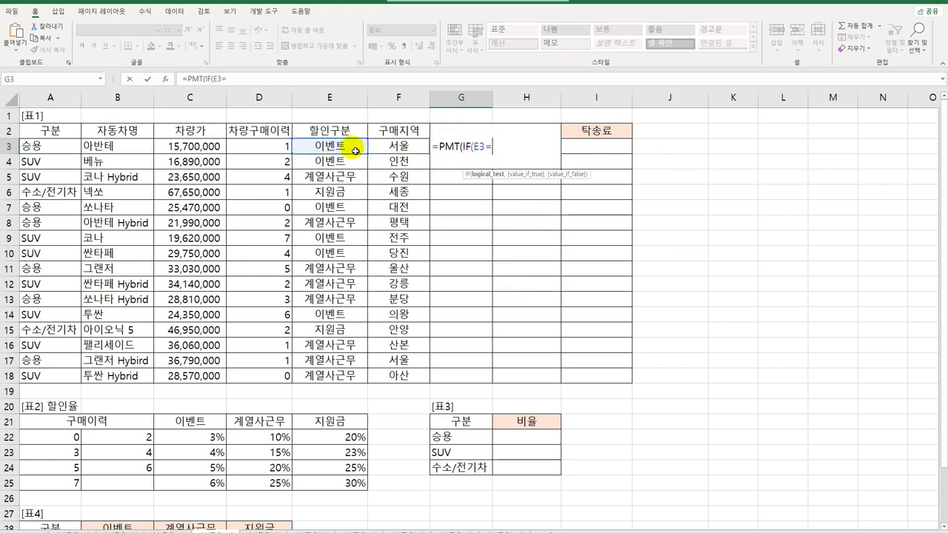
{"action": "type", "text": "\"이벤트\","}
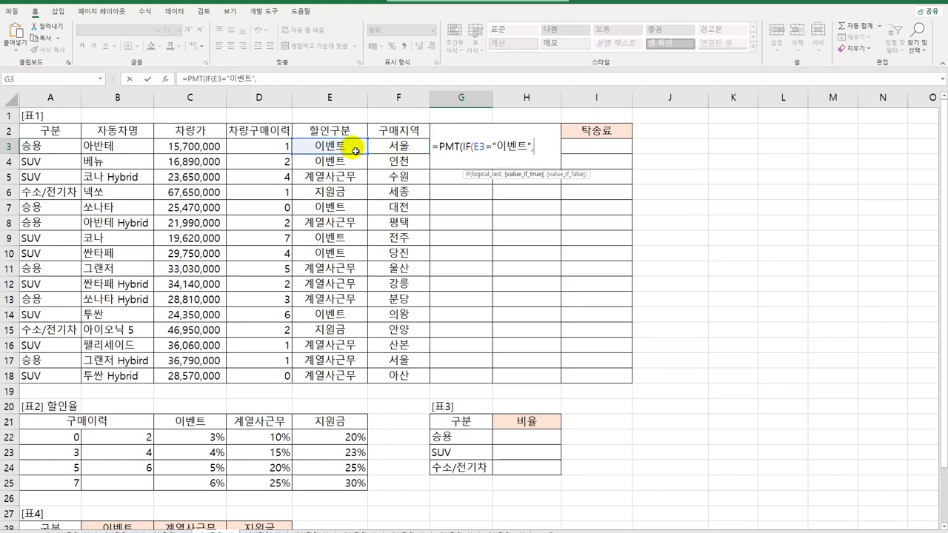
{"action": "type", "text": "2.5%,"}
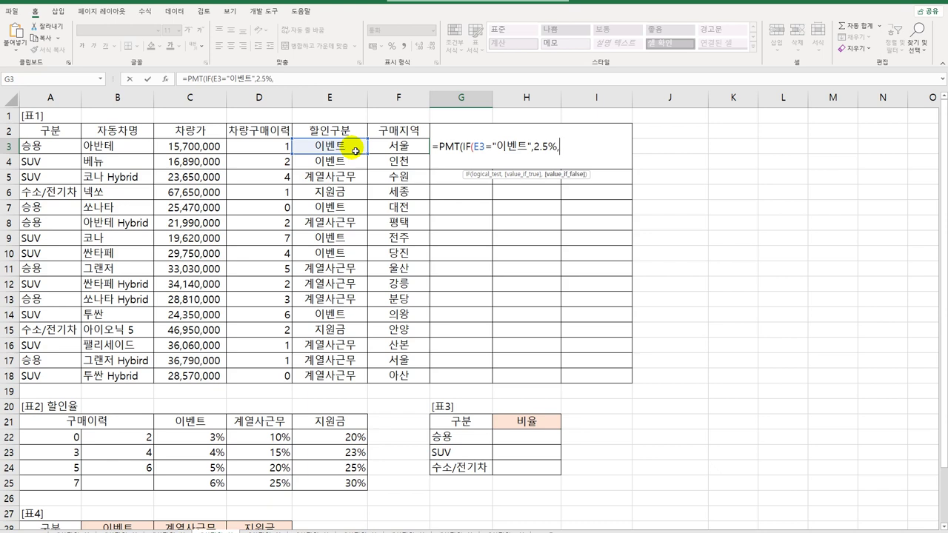
{"action": "type", "text": "4%)"}
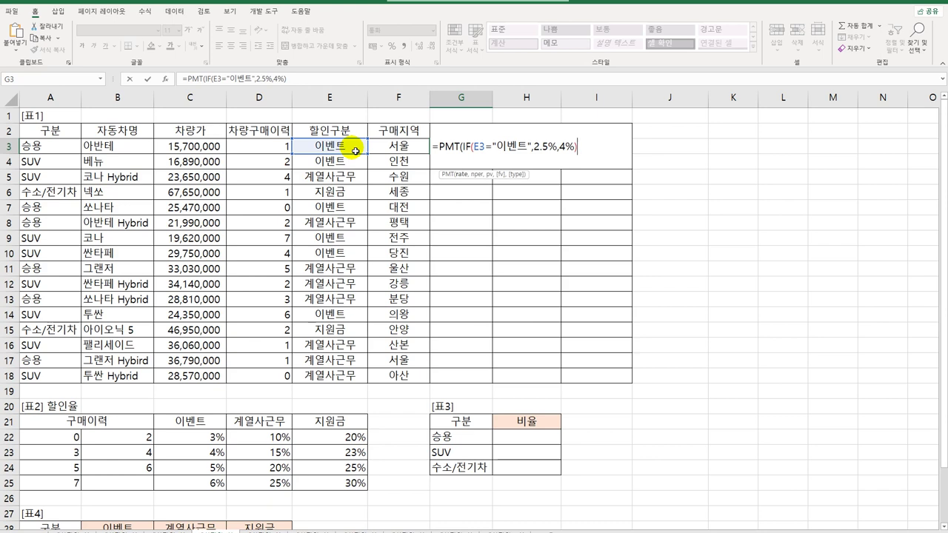
{"action": "type", "text": "/12,"}
Complete the PMT formula in G3 with 36 periods and -C3 as the present value
{"action": "type", "text": "36"}
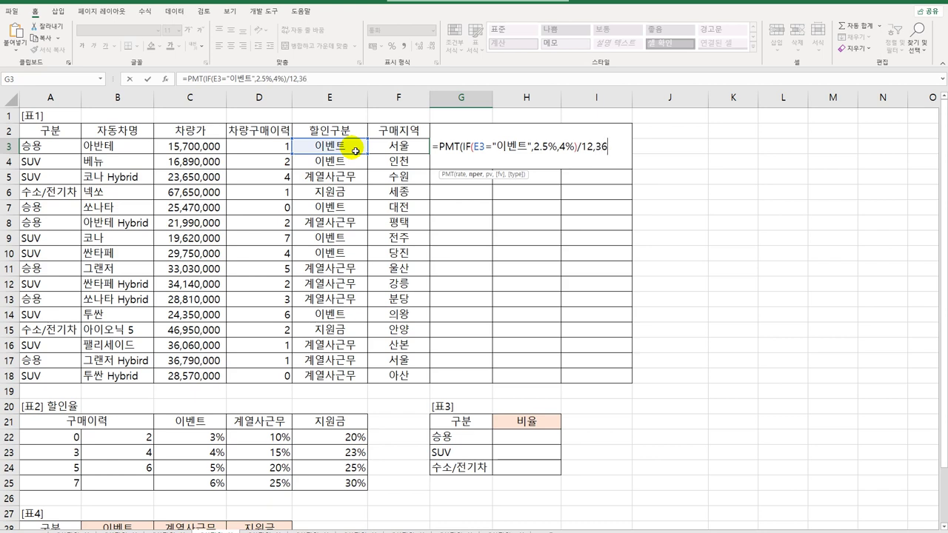
{"action": "type", "text": ","}
{"action": "type", "text": "-"}
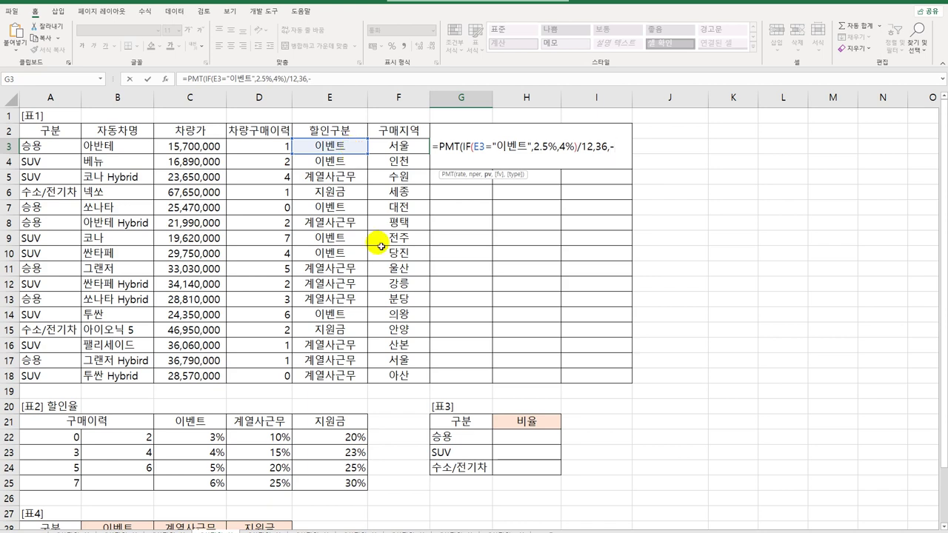
{"action": "left_click", "coordinate": [208, 151]}
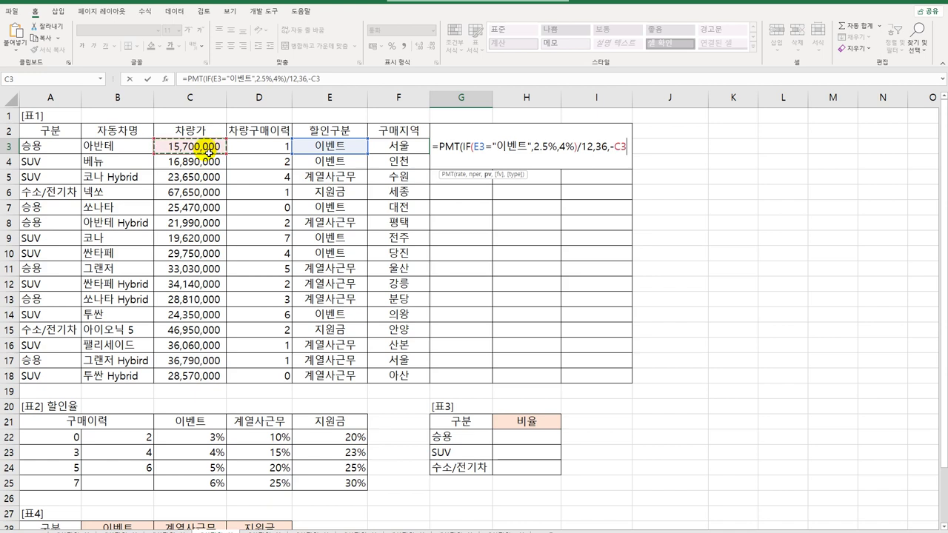
{"action": "type", "text": ")"}
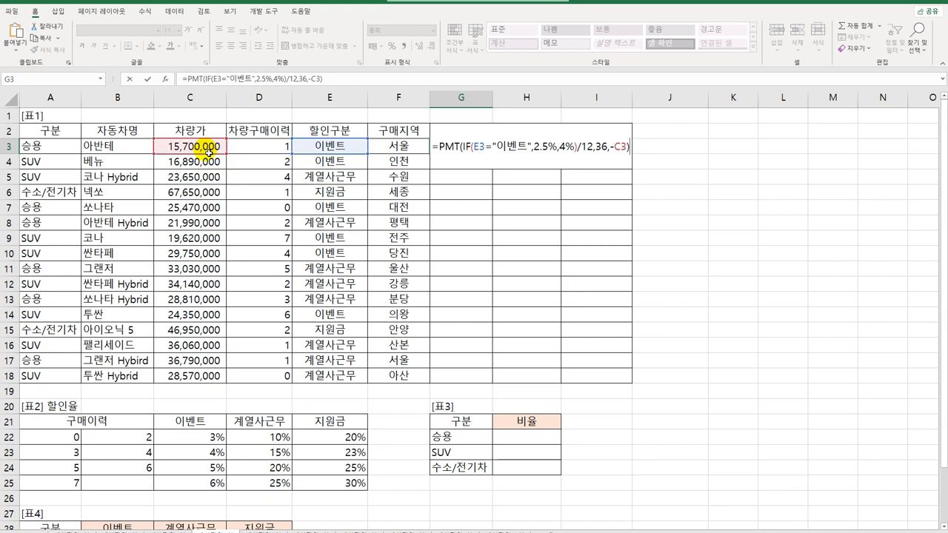
{"action": "key", "text": "BackSpace"}
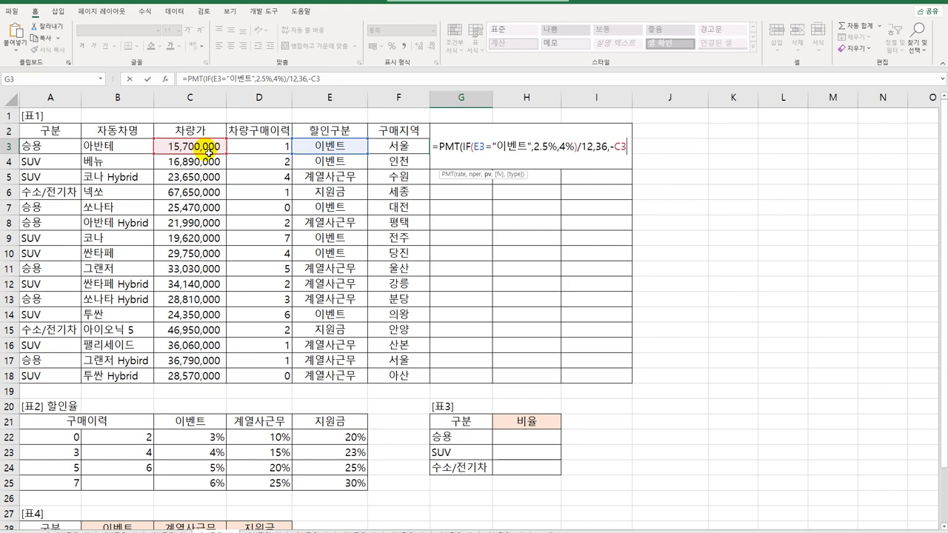
{"action": "type", "text": ",,"}
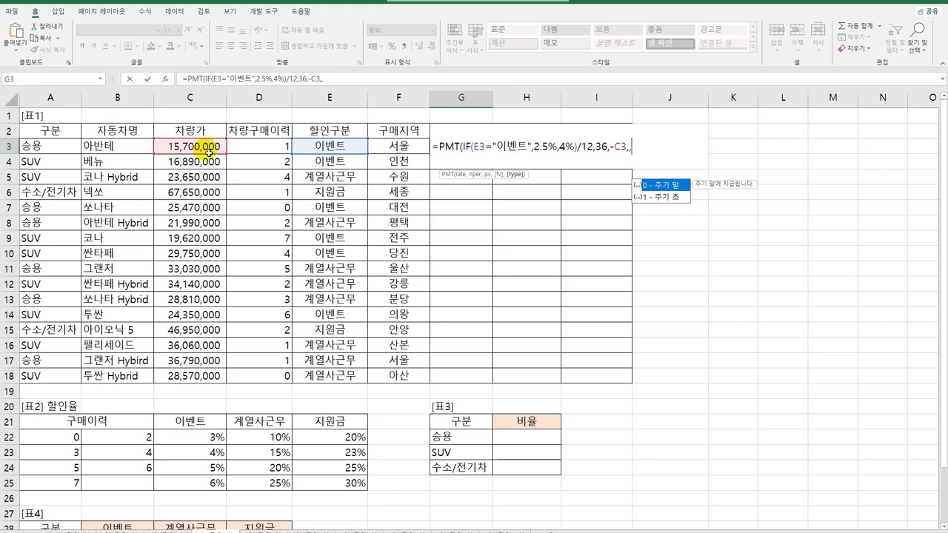
{"action": "key", "text": "BackSpace"}
{"action": "key", "text": "BackSpace"}
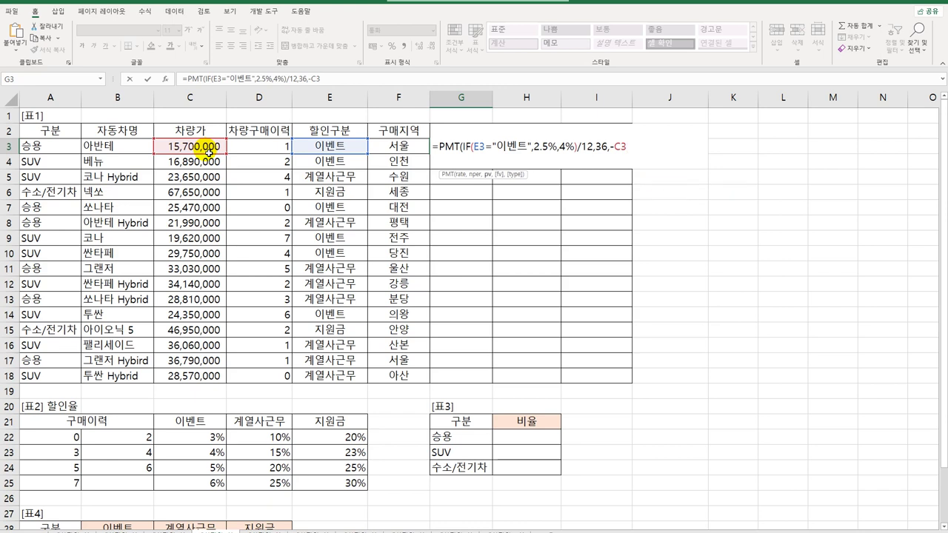
{"action": "type", "text": ")"}
{"action": "key", "text": "Return"}
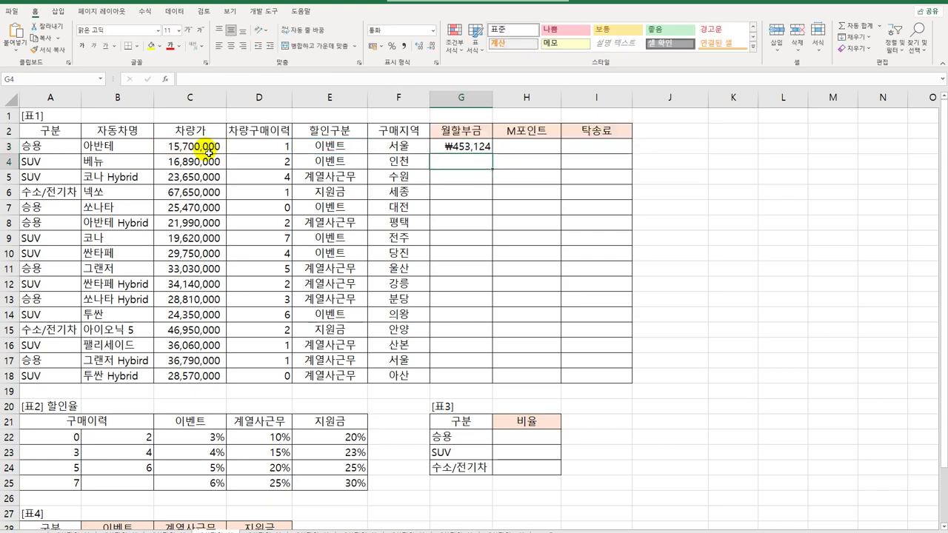
Wrap the PMT formula in G3 in ROUNDDOWN with -1 digits and fill it down to G18
{"action": "left_click", "coordinate": [470, 151]}
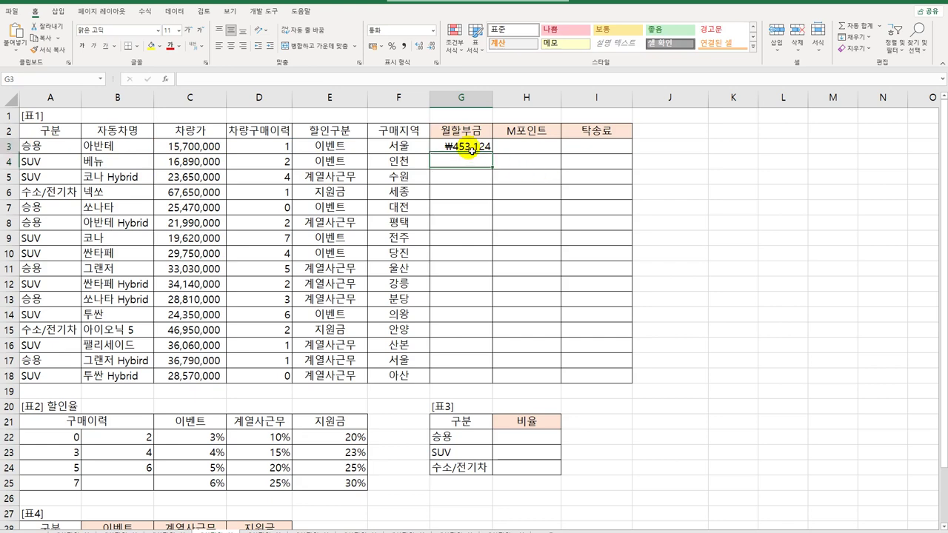
{"action": "double_click", "coordinate": [453, 147]}
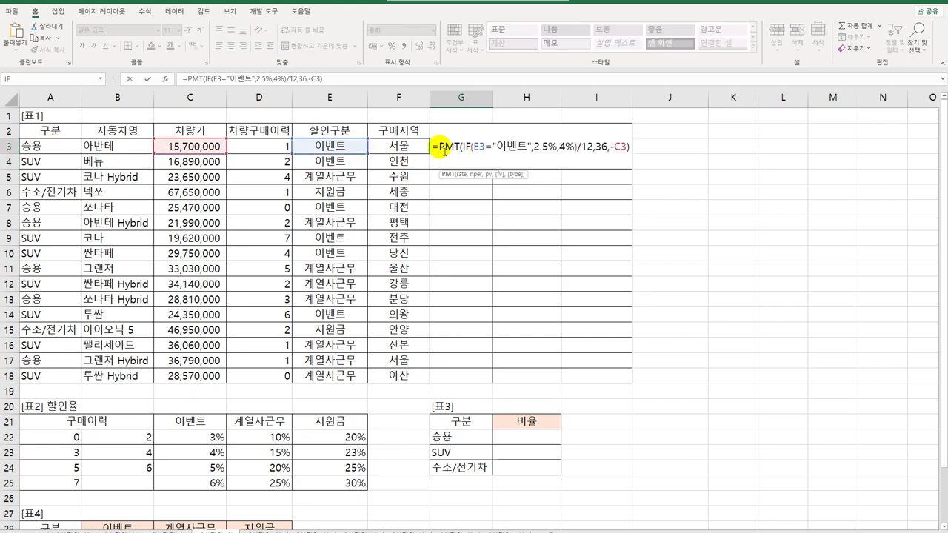
{"action": "left_click", "coordinate": [438, 146]}
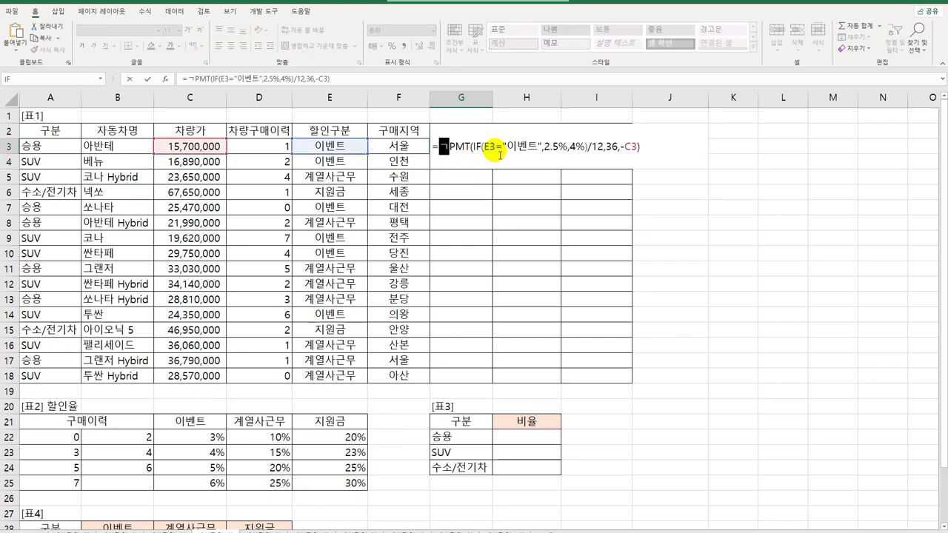
{"action": "type", "text": "rou"}
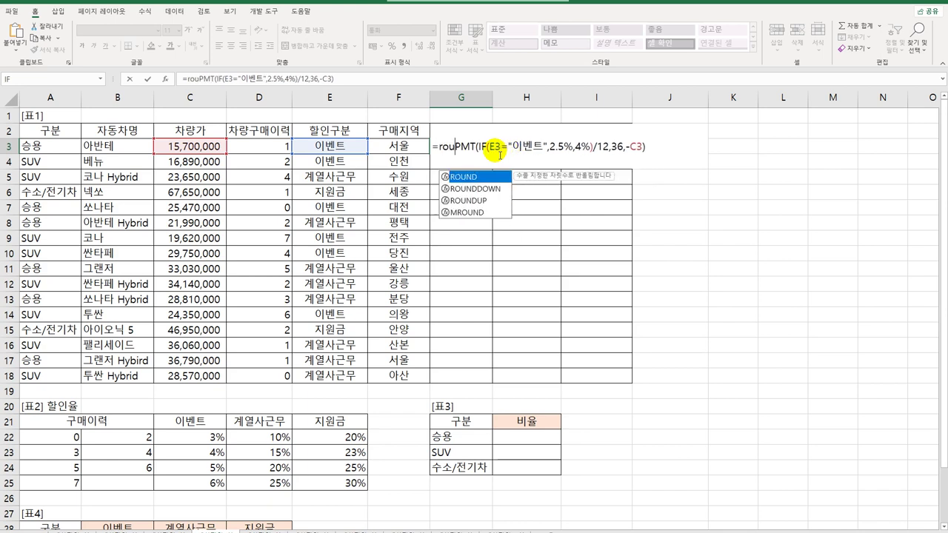
{"action": "key", "text": "Down"}
{"action": "key", "text": "Tab"}
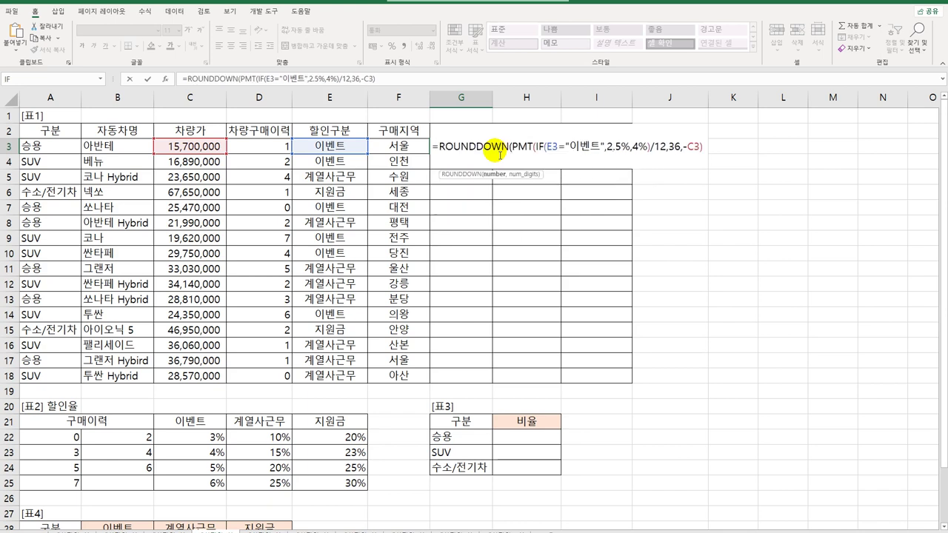
{"action": "key", "text": "End"}
{"action": "type", "text": ",-1)"}
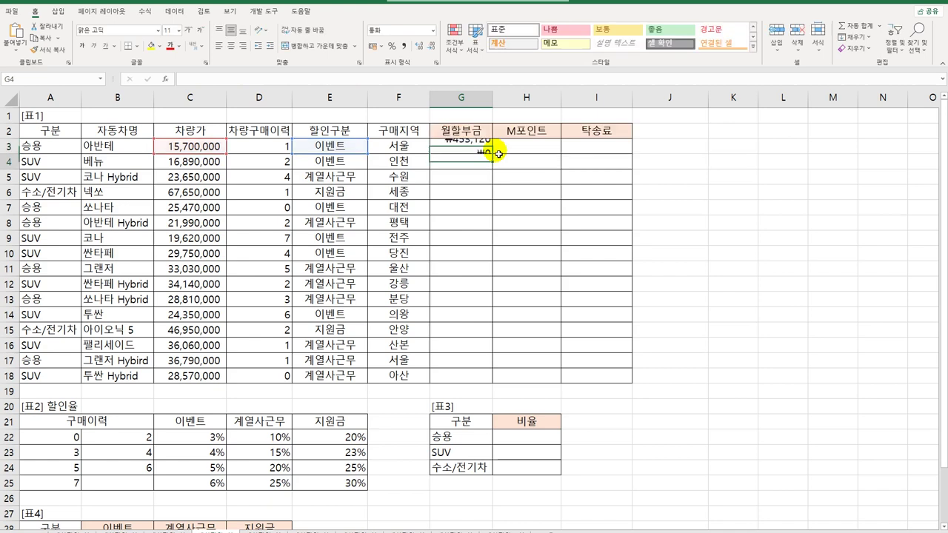
{"action": "key", "text": "Return"}
{"action": "left_click", "coordinate": [483, 146]}
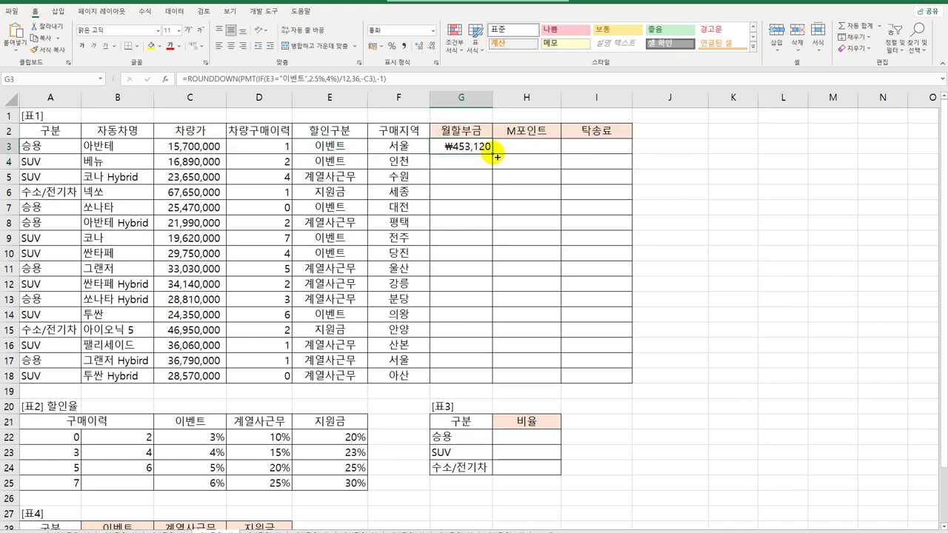
{"action": "left_click_drag", "start_coordinate": [492, 153], "coordinate": [482, 381]}
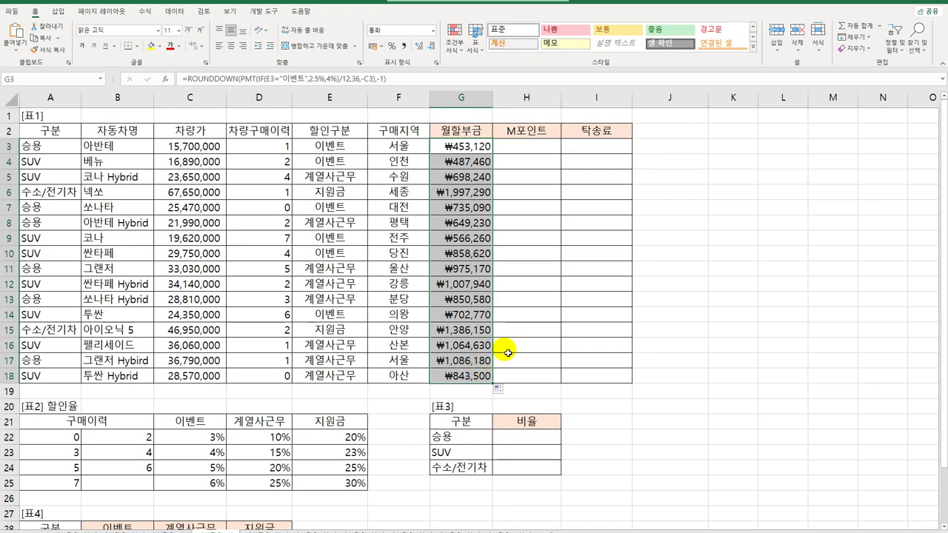
Examine the 차량가 and 할인구분 values and the purchase-history and discount-rate columns of [표2] for the M포인트 calculation in H3
{"action": "left_click", "coordinate": [531, 151]}
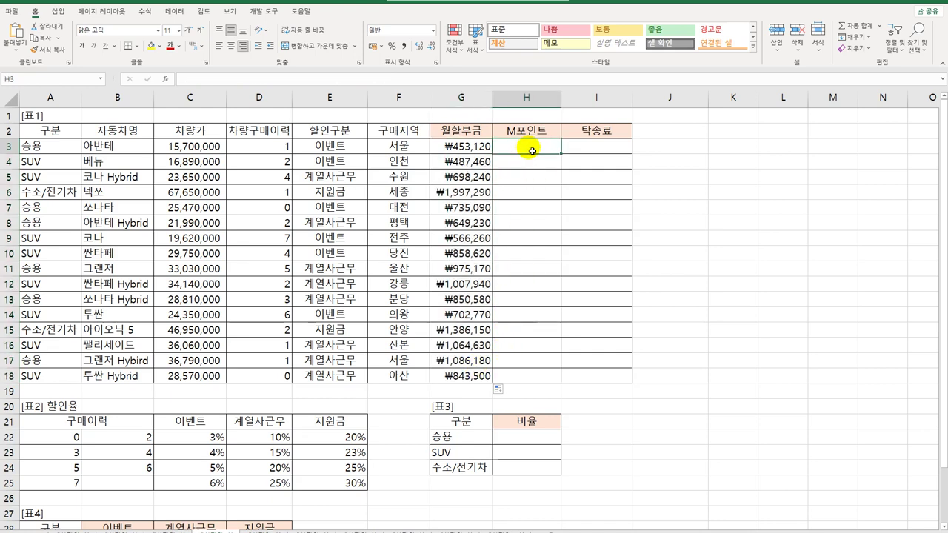
{"action": "left_click", "coordinate": [186, 149]}
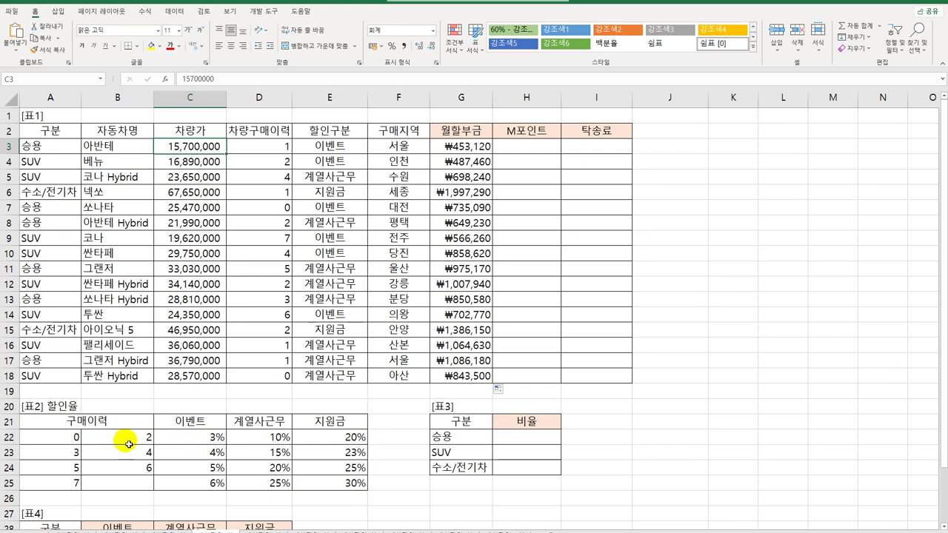
{"action": "left_click_drag", "start_coordinate": [60, 435], "coordinate": [62, 486]}
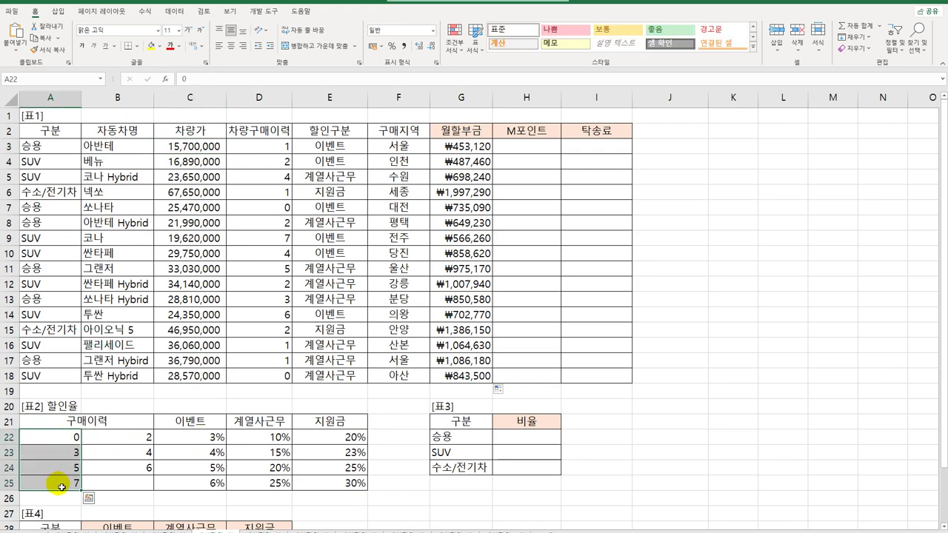
{"action": "left_click", "coordinate": [348, 148]}
{"action": "left_click_drag", "start_coordinate": [209, 422], "coordinate": [223, 489]}
{"action": "left_click_drag", "start_coordinate": [259, 420], "coordinate": [265, 478]}
{"action": "left_click_drag", "start_coordinate": [327, 422], "coordinate": [324, 484]}
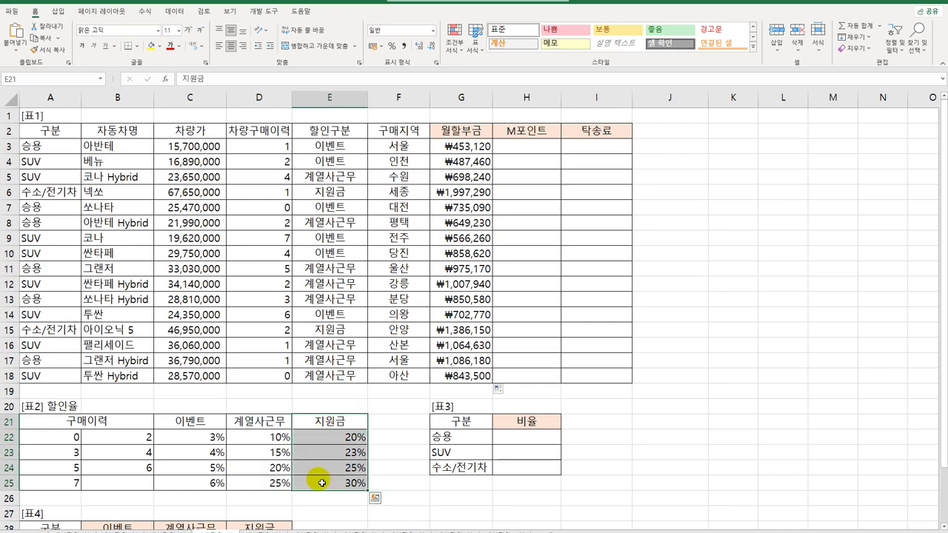
{"action": "left_click", "coordinate": [545, 154]}
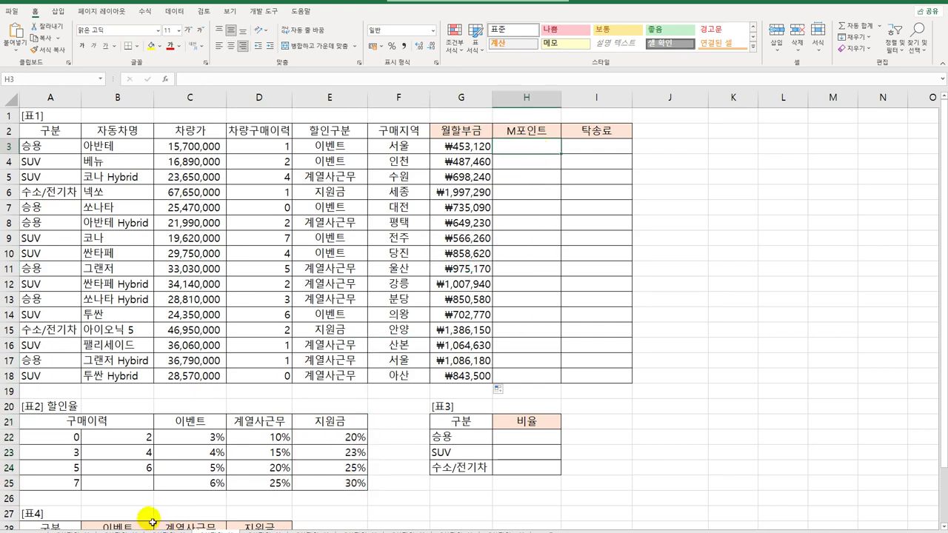
{"action": "left_click_drag", "start_coordinate": [72, 424], "coordinate": [332, 483]}
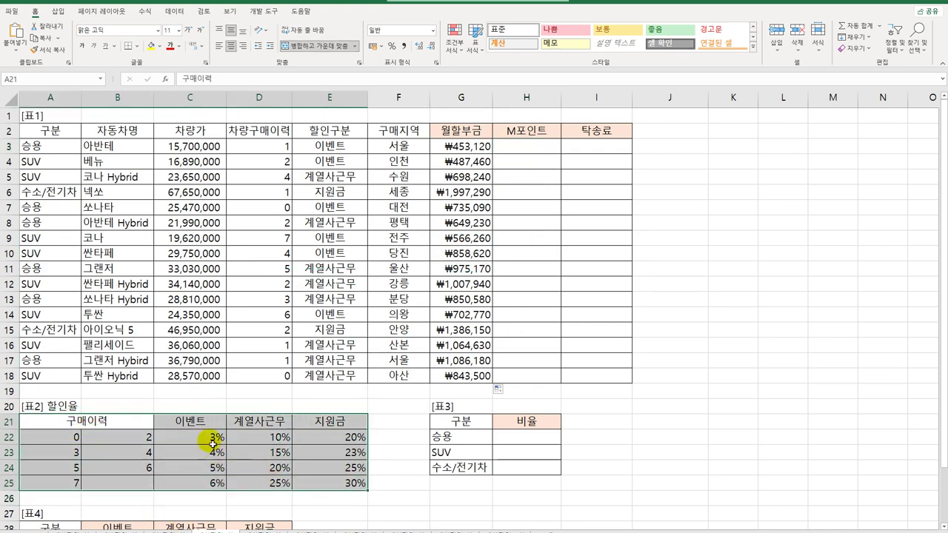
{"action": "left_click", "coordinate": [531, 148]}
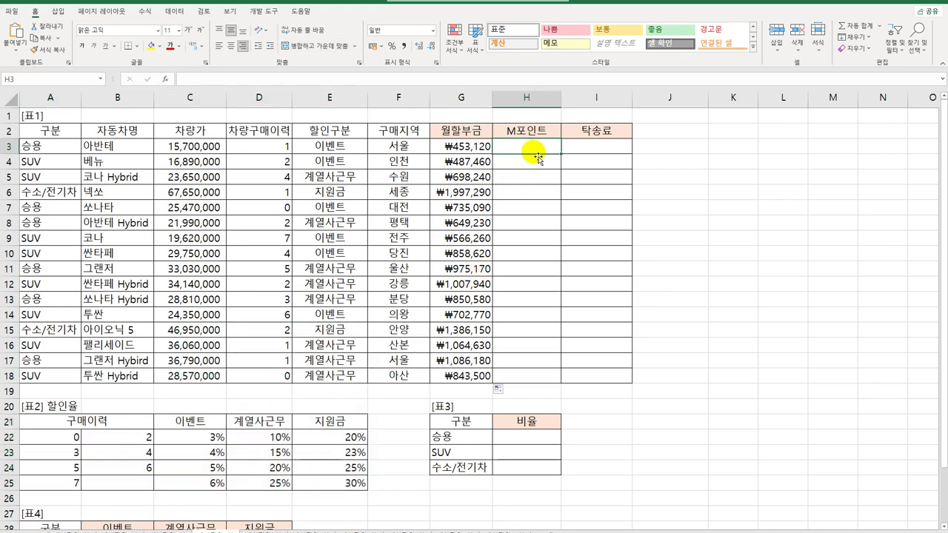
Start a MATCH formula in H3 with the 할인구분 cell E3 as the lookup value
{"action": "type", "text": "="}
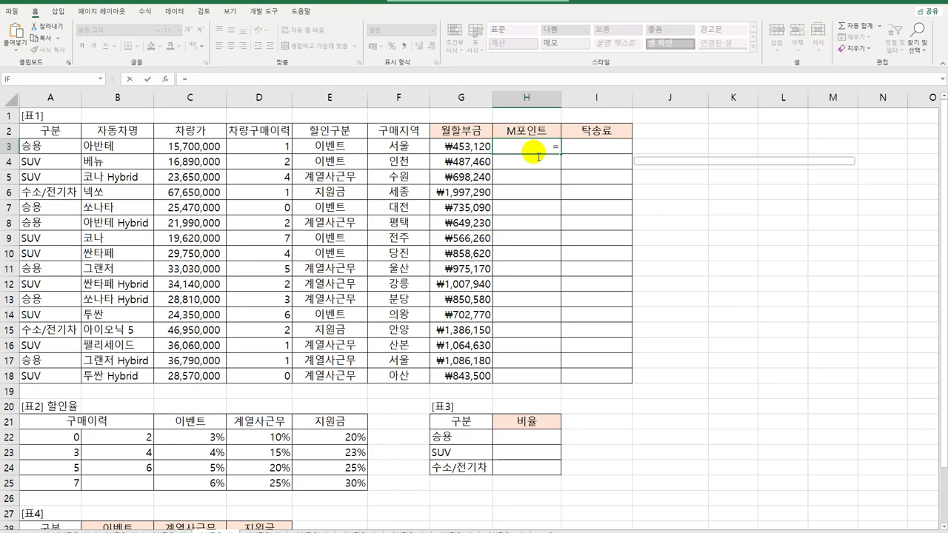
{"action": "type", "text": "ma"}
{"action": "key", "text": "Tab"}
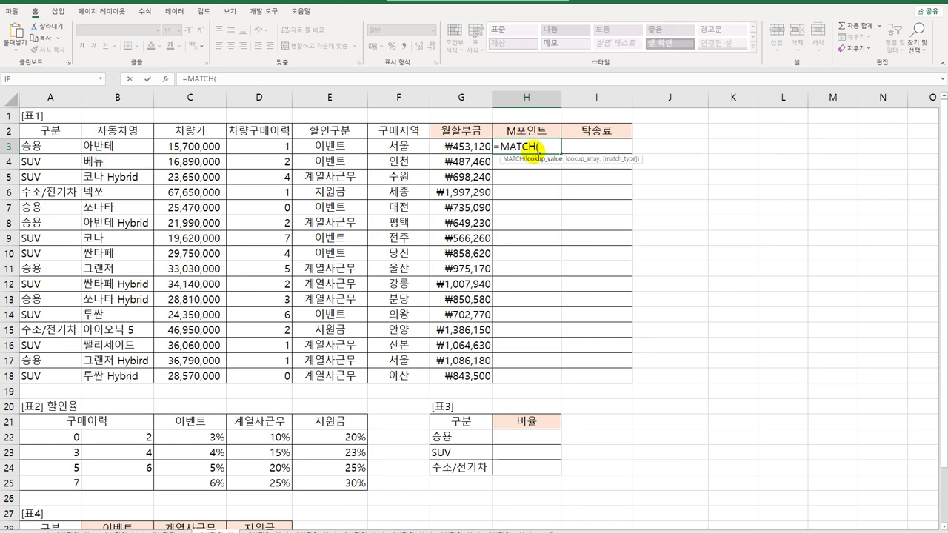
{"action": "left_click", "coordinate": [338, 146]}
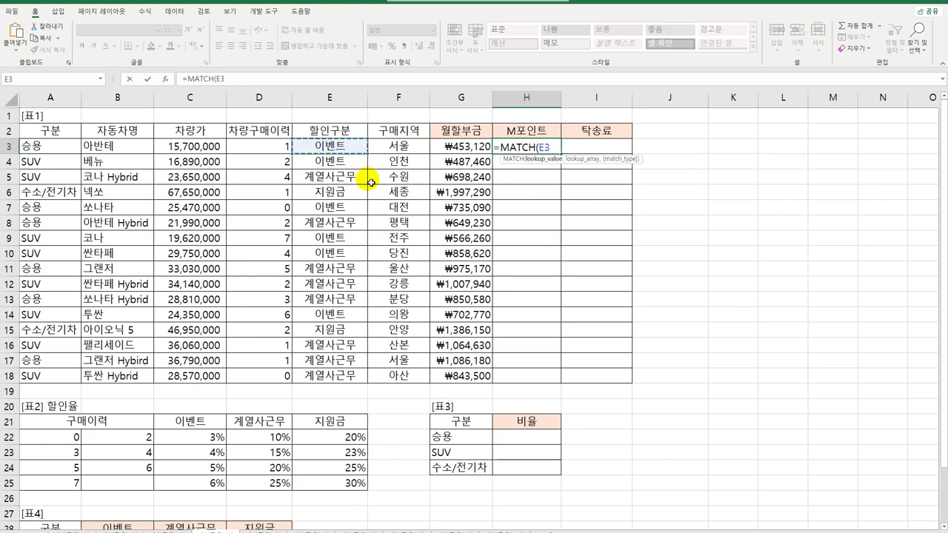
{"action": "type", "text": ","}
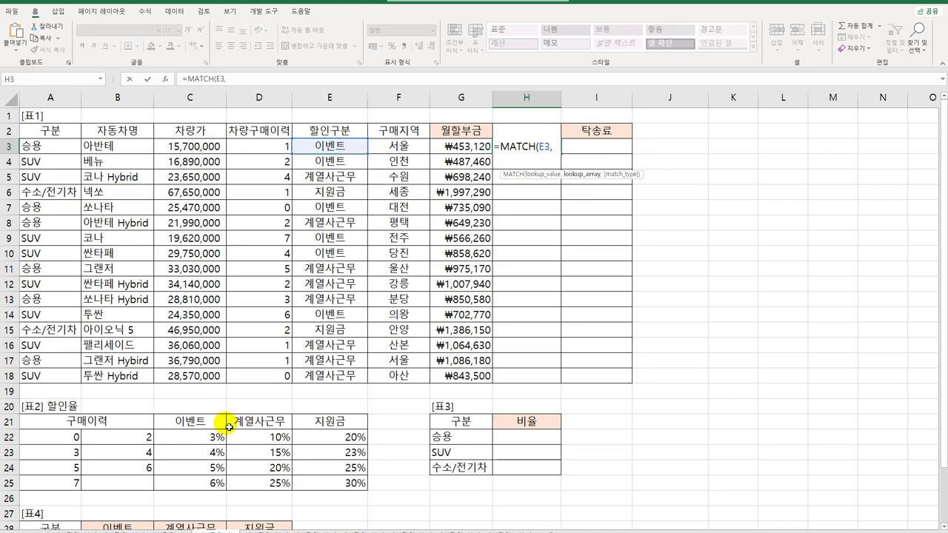
Complete the MATCH formula in H3 with the absolute [표2] header range $C$21:$E$21 and exact match type 0
{"action": "left_click_drag", "start_coordinate": [218, 428], "coordinate": [311, 425]}
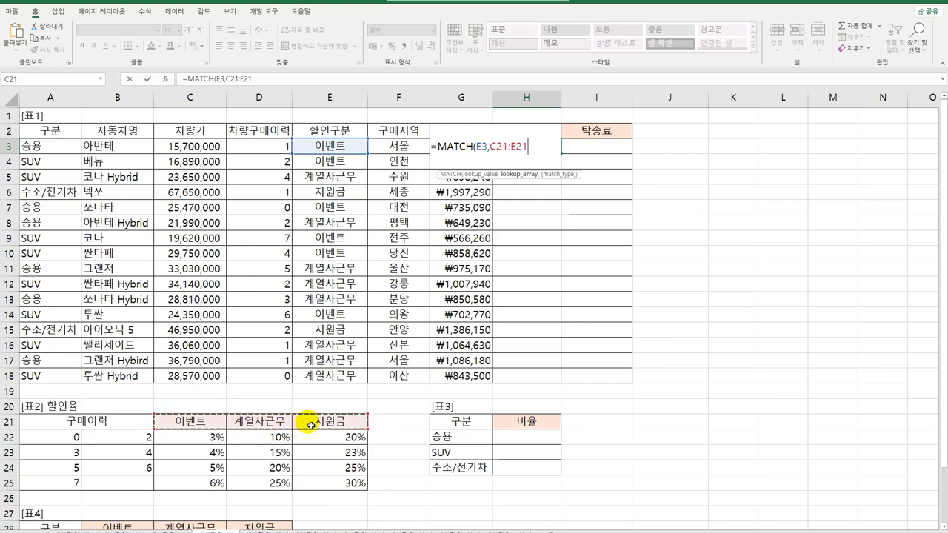
{"action": "key", "text": "F4"}
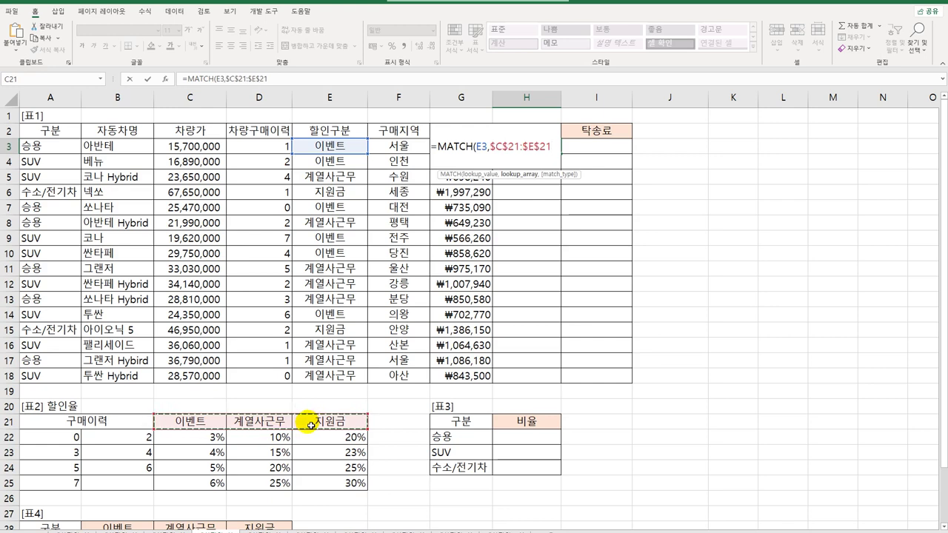
{"action": "type", "text": ","}
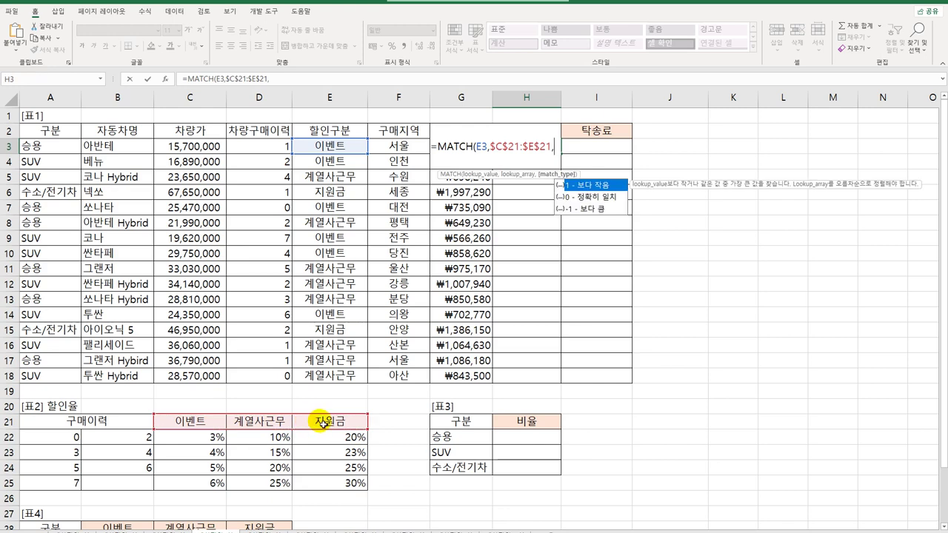
{"action": "left_click", "coordinate": [592, 198]}
{"action": "double_click", "coordinate": [592, 199]}
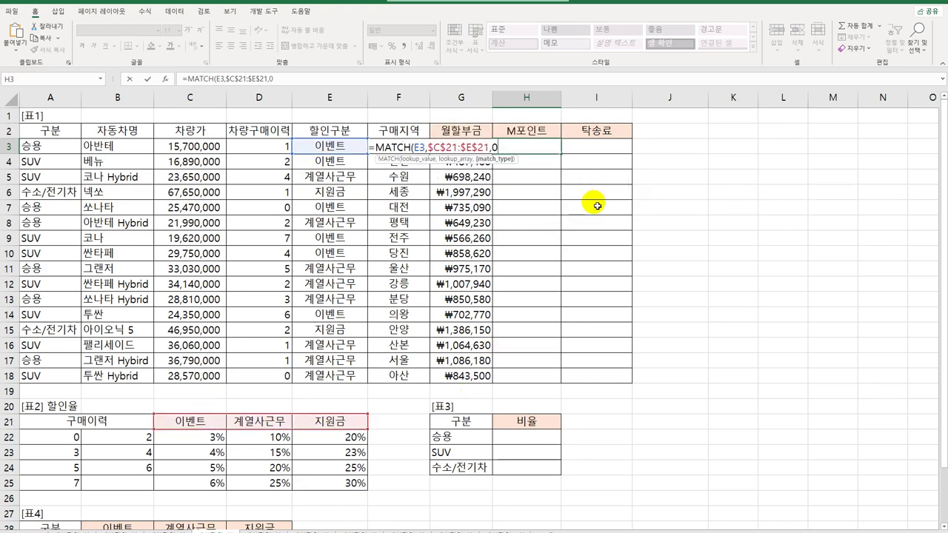
{"action": "type", "text": ")"}
{"action": "key", "text": "Return"}
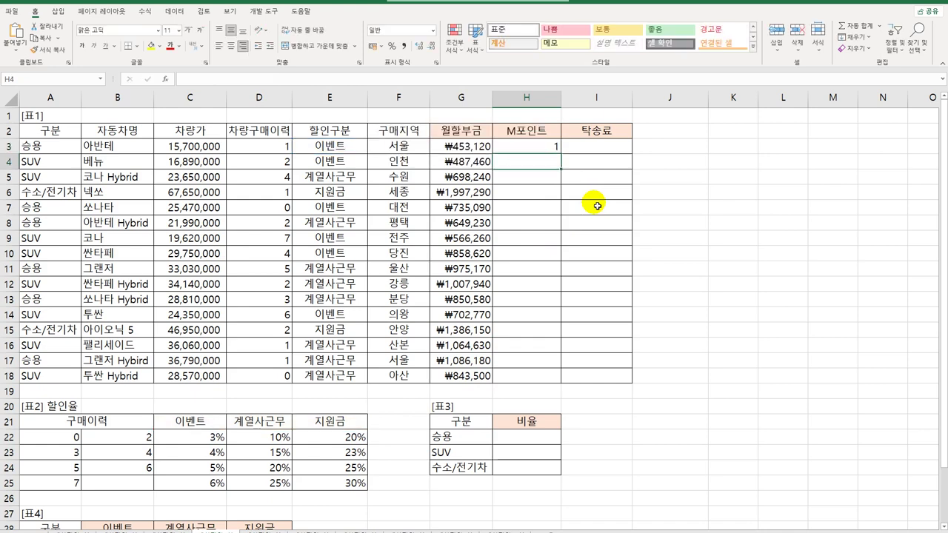
Fill the MATCH formula from H3 down to H18
{"action": "left_click", "coordinate": [330, 147]}
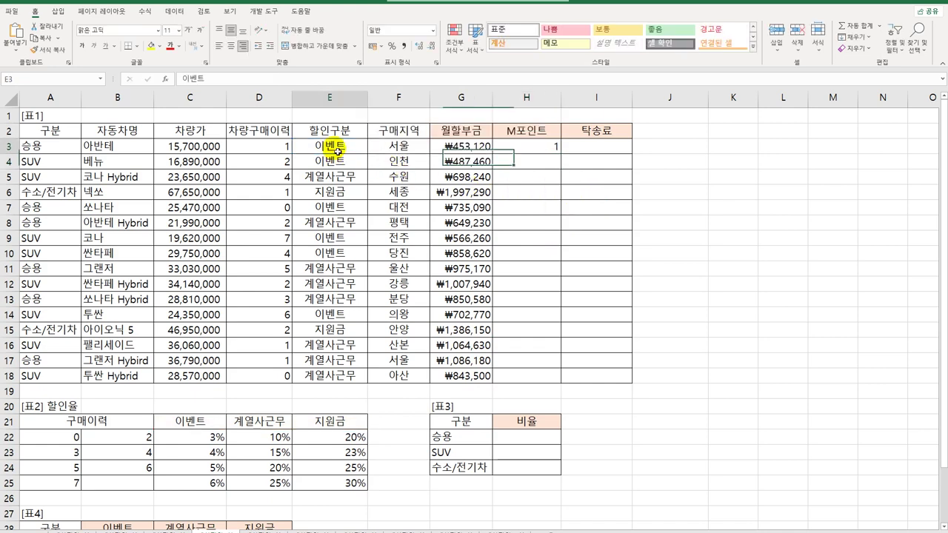
{"action": "left_click", "coordinate": [191, 422]}
{"action": "left_click", "coordinate": [337, 176]}
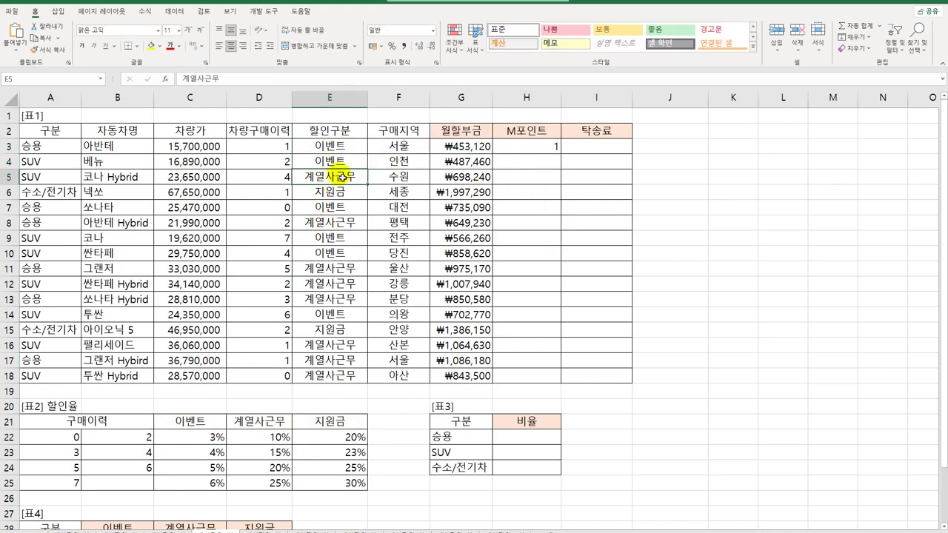
{"action": "left_click", "coordinate": [554, 150]}
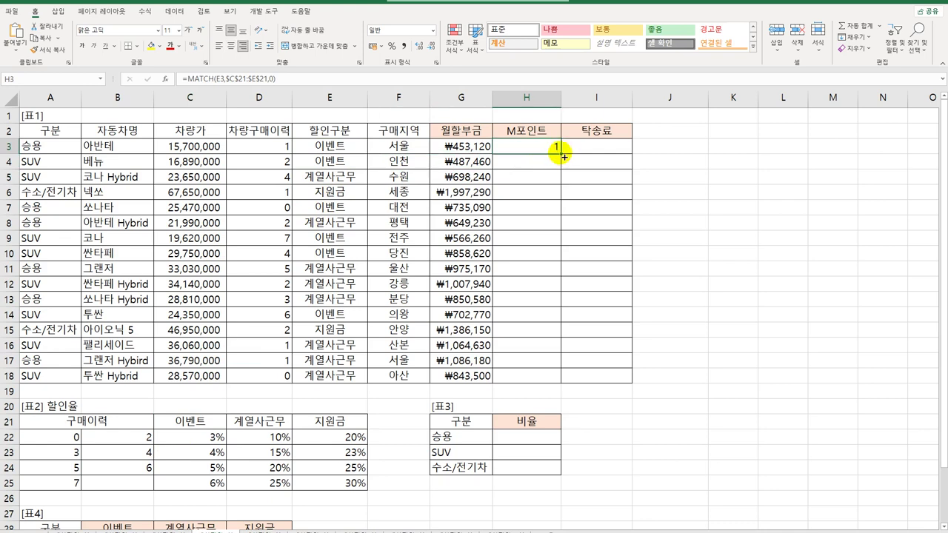
{"action": "left_click_drag", "start_coordinate": [564, 156], "coordinate": [563, 374]}
Compare the 할인구분 values and MATCH results in rows 5 and 6 with the header order and full extent of [표2]
{"action": "left_click", "coordinate": [341, 183]}
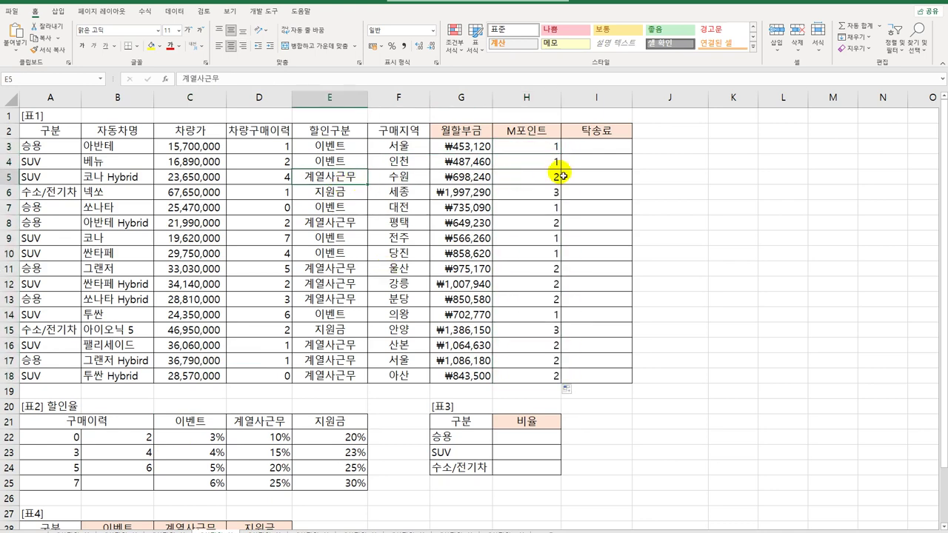
{"action": "left_click", "coordinate": [561, 175]}
{"action": "left_click", "coordinate": [282, 427]}
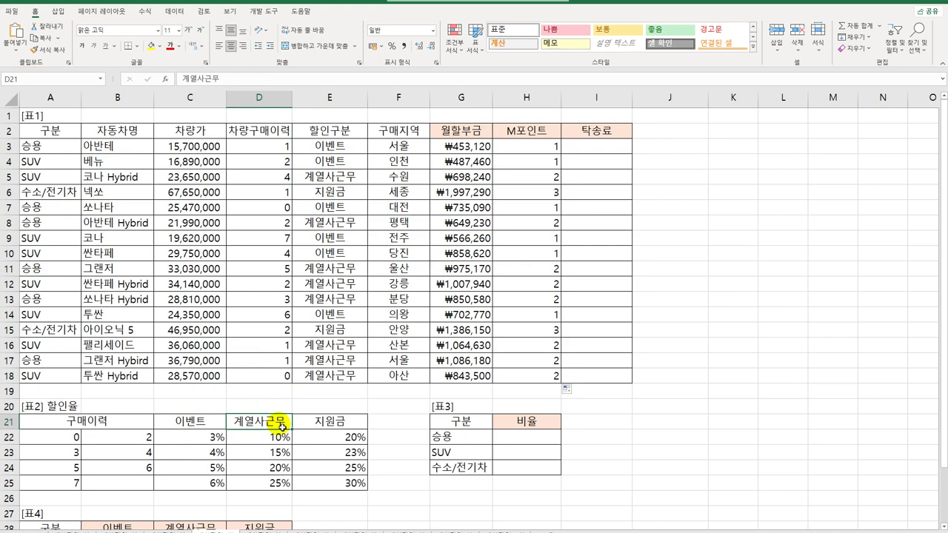
{"action": "left_click", "coordinate": [345, 194]}
{"action": "left_click", "coordinate": [560, 193]}
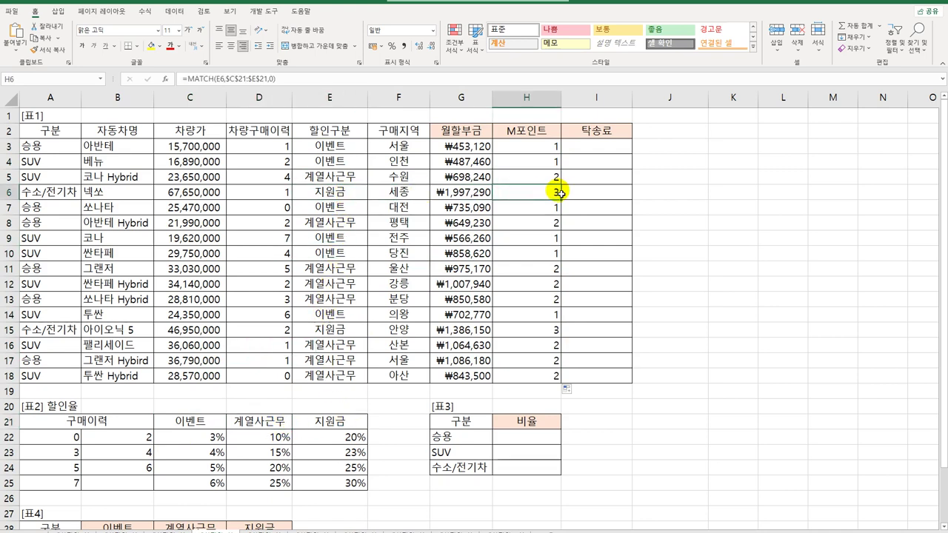
{"action": "left_click_drag", "start_coordinate": [211, 421], "coordinate": [321, 423]}
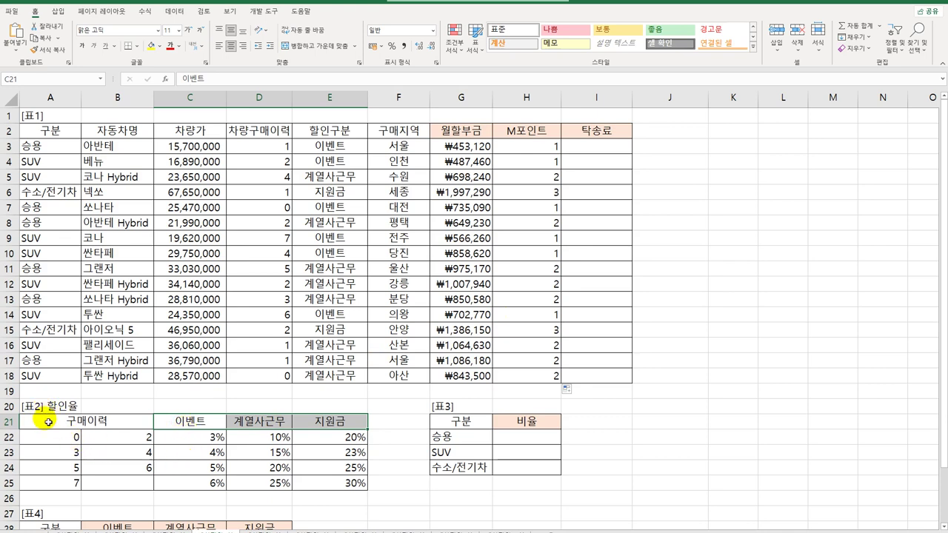
{"action": "left_click_drag", "start_coordinate": [46, 426], "coordinate": [328, 486]}
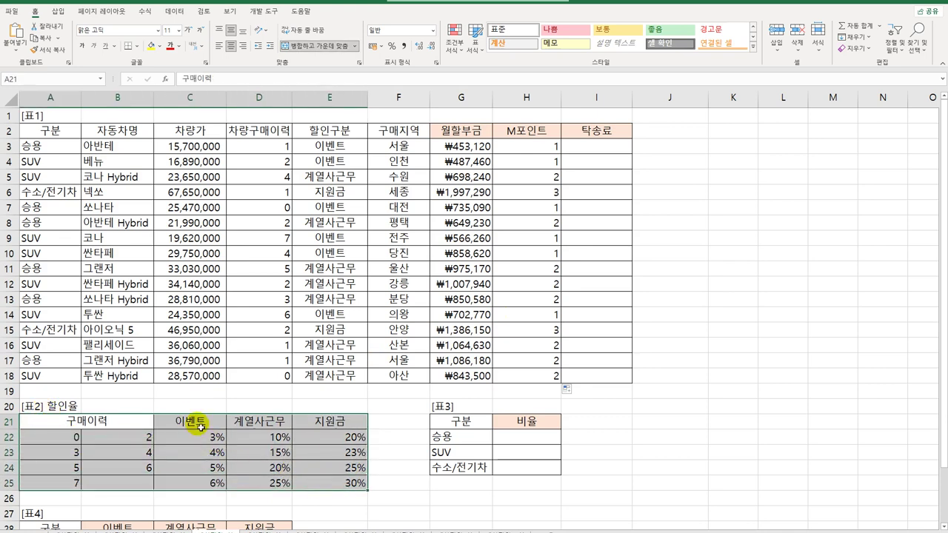
Add +2 to the MATCH formula in H3 and fill it down to H18
{"action": "double_click", "coordinate": [546, 146]}
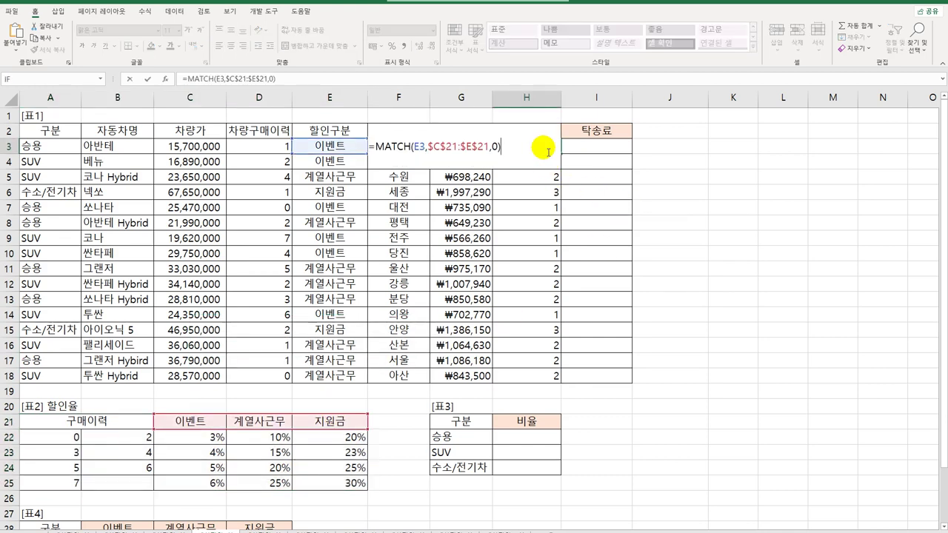
{"action": "key", "text": "ctrl+Return"}
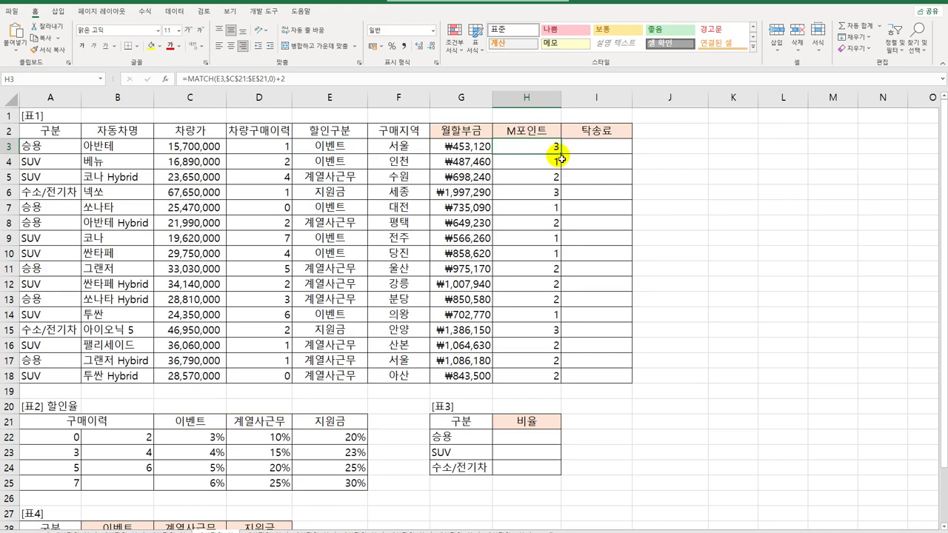
{"action": "left_click_drag", "start_coordinate": [561, 154], "coordinate": [554, 378]}
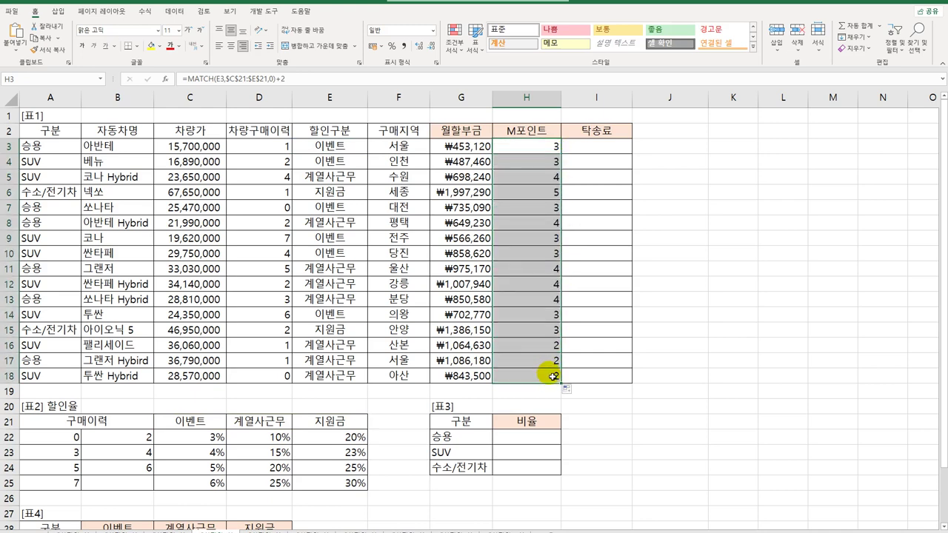
Examine the starting purchase-history values and the 이벤트, 계열사근무 and 지원금 rate columns in rows 22 to 25 of [표2]
{"action": "left_click", "coordinate": [71, 437]}
{"action": "left_click_drag", "start_coordinate": [71, 438], "coordinate": [69, 483]}
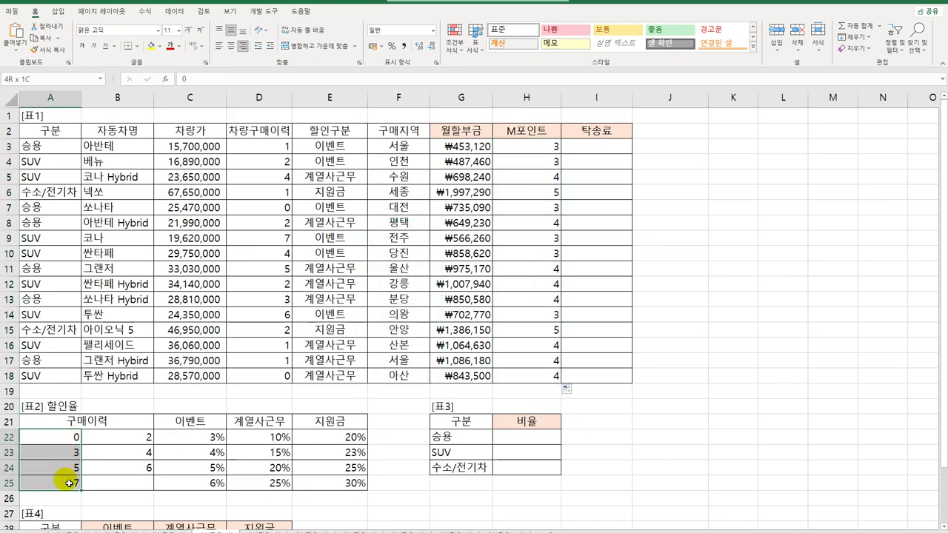
{"action": "left_click_drag", "start_coordinate": [69, 484], "coordinate": [69, 484]}
{"action": "left_click_drag", "start_coordinate": [211, 438], "coordinate": [191, 489]}
{"action": "left_click_drag", "start_coordinate": [267, 438], "coordinate": [273, 482]}
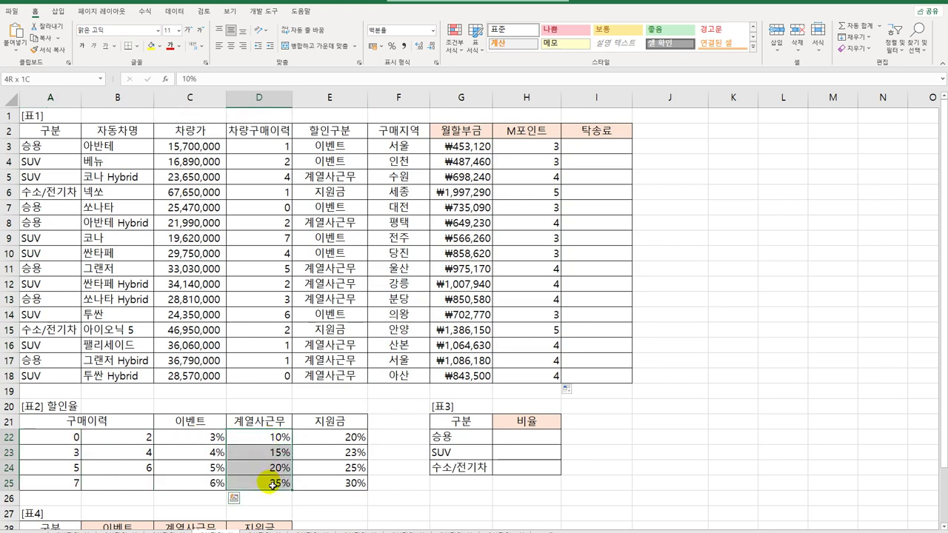
{"action": "left_click", "coordinate": [345, 438], "text": "ctrl"}
{"action": "left_click_drag", "start_coordinate": [345, 438], "coordinate": [345, 485]}
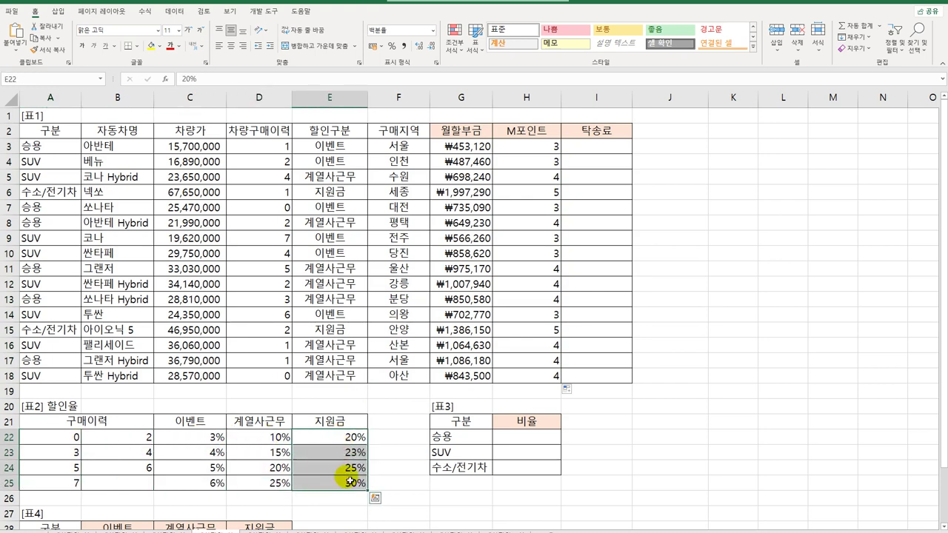
Insert VLOOKUP in front of MATCH in H3 with the 차량구매이력 cell D3 as the lookup value
{"action": "left_click", "coordinate": [555, 147]}
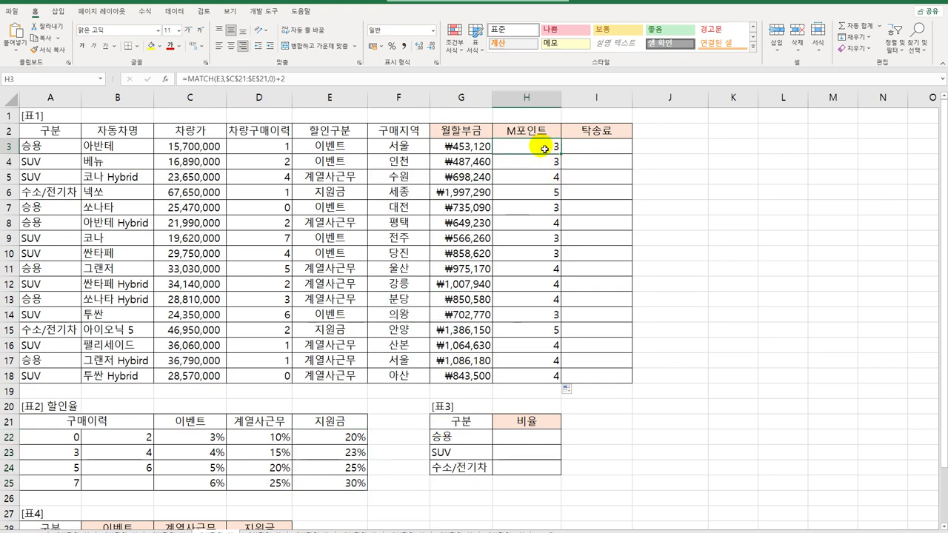
{"action": "double_click", "coordinate": [552, 149]}
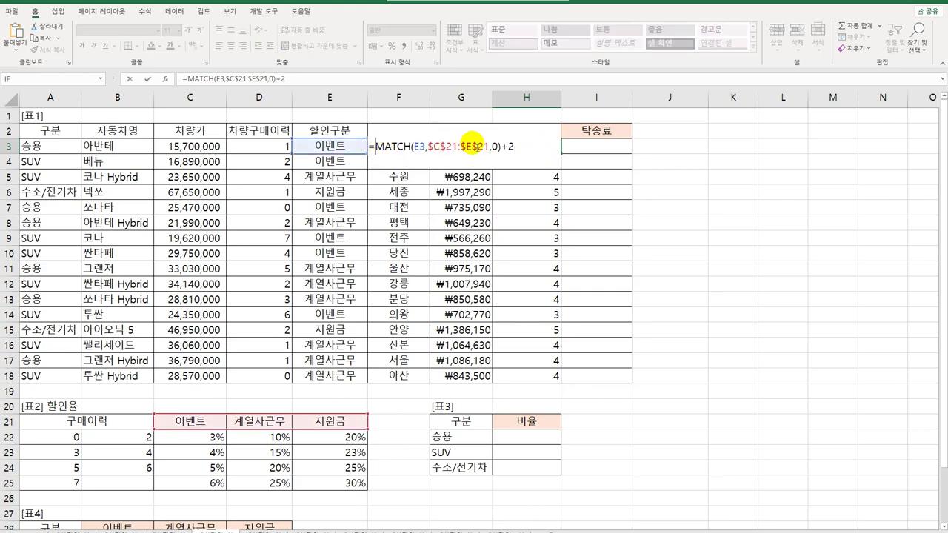
{"action": "type", "text": "VLOOKUP("}
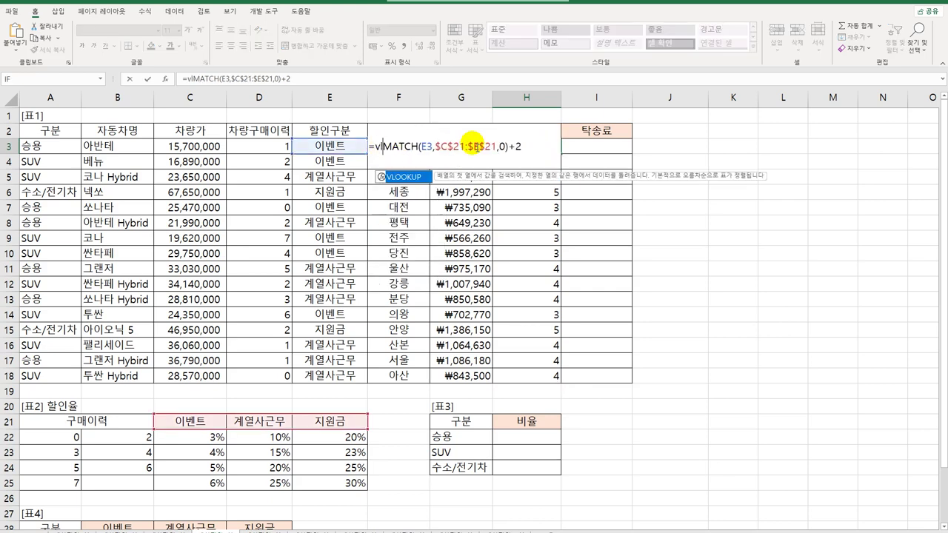
{"action": "left_click", "coordinate": [255, 151]}
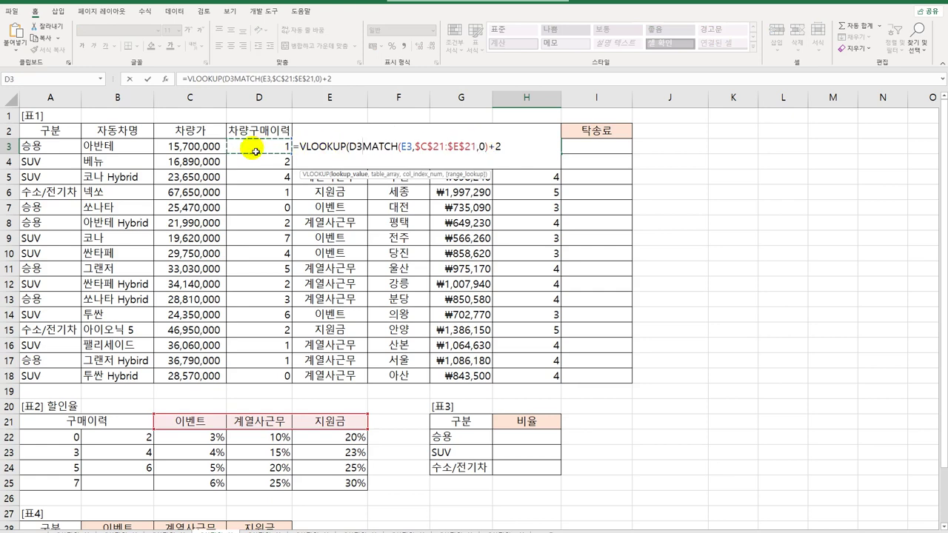
{"action": "type", "text": ","}
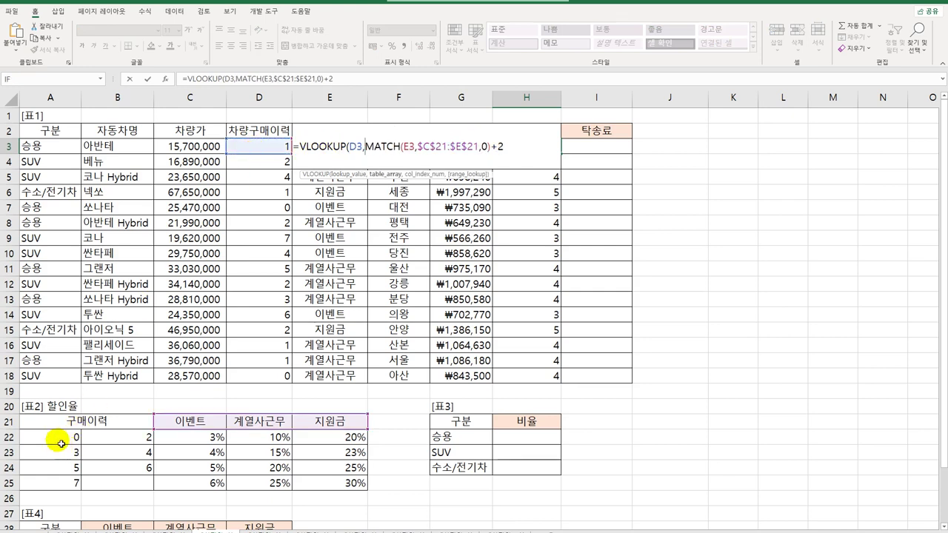
Add the [표2] range A22:E25 as the table array of the VLOOKUP in H3
{"action": "left_click", "coordinate": [59, 441]}
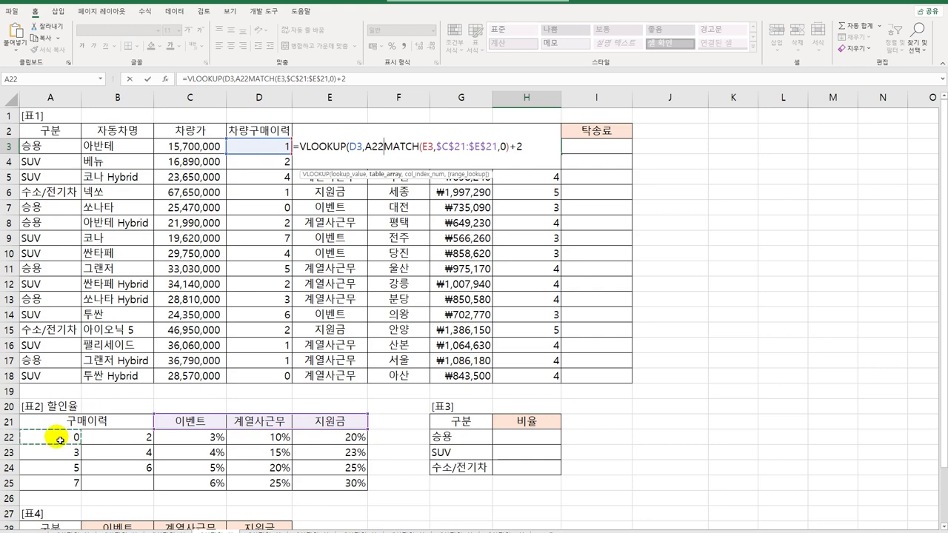
{"action": "left_click_drag", "start_coordinate": [59, 442], "coordinate": [326, 485]}
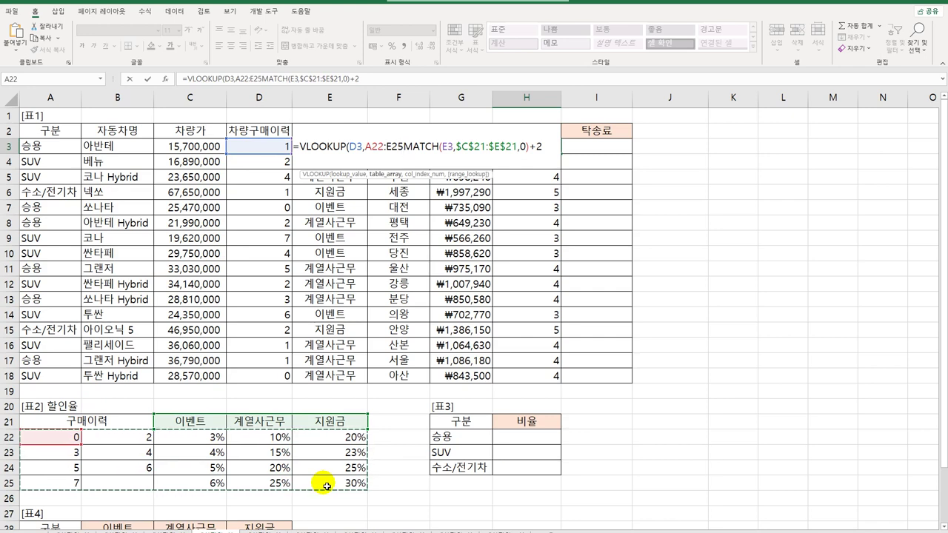
{"action": "key", "text": "F5"}
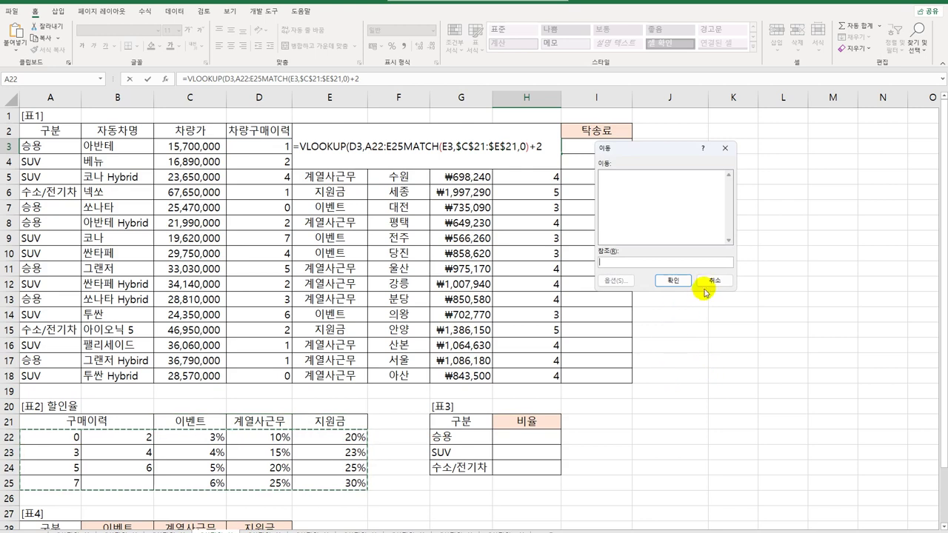
{"action": "left_click", "coordinate": [705, 285]}
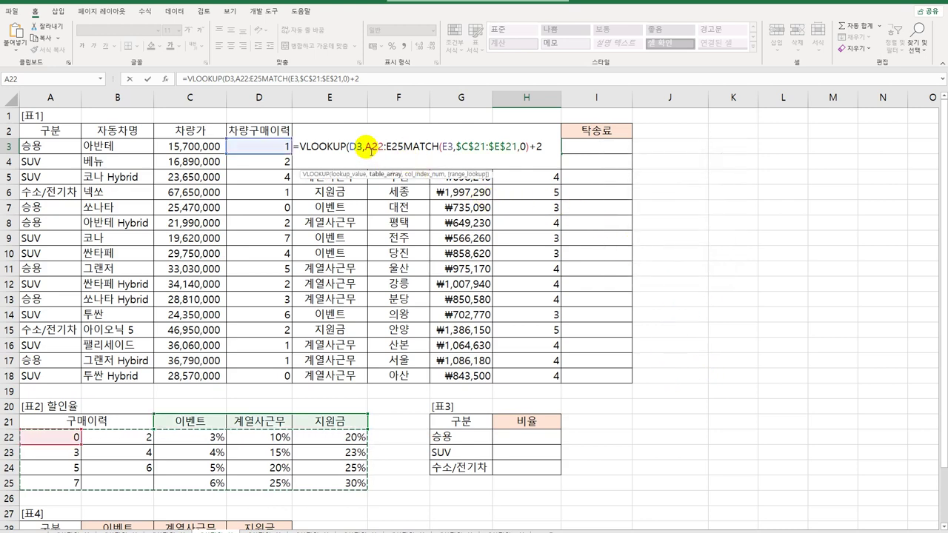
{"action": "left_click_drag", "start_coordinate": [371, 152], "coordinate": [404, 156]}
{"action": "key", "text": "F4"}
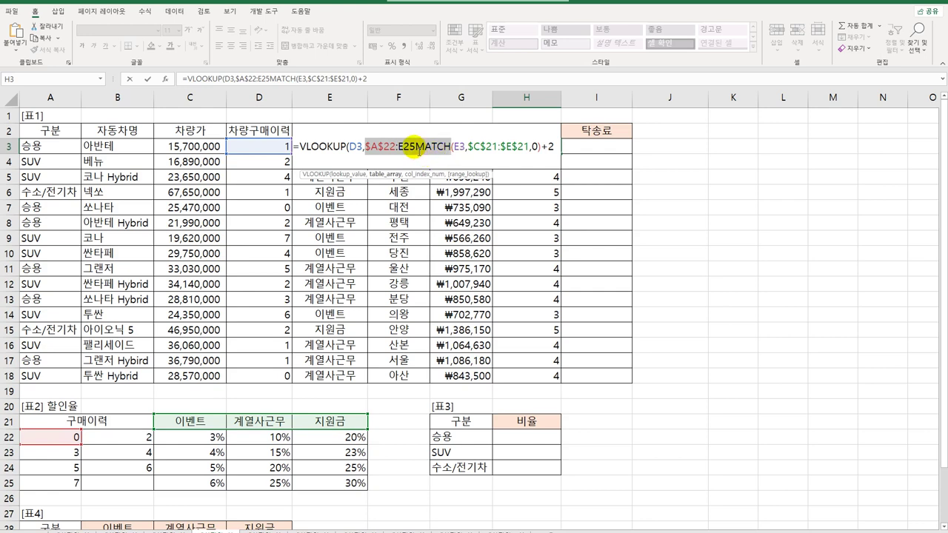
{"action": "left_click", "coordinate": [406, 148]}
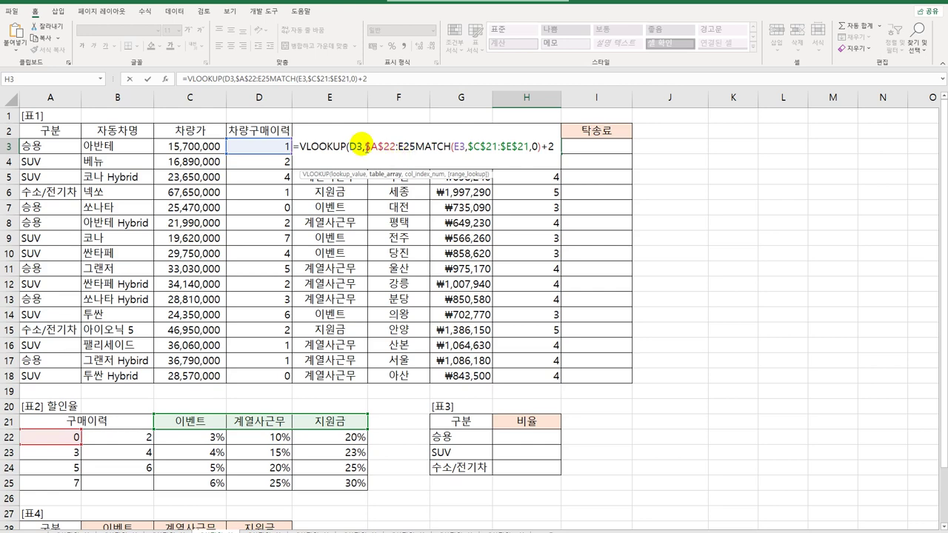
{"action": "left_click_drag", "start_coordinate": [364, 147], "coordinate": [398, 152]}
{"action": "key", "text": "F4"}
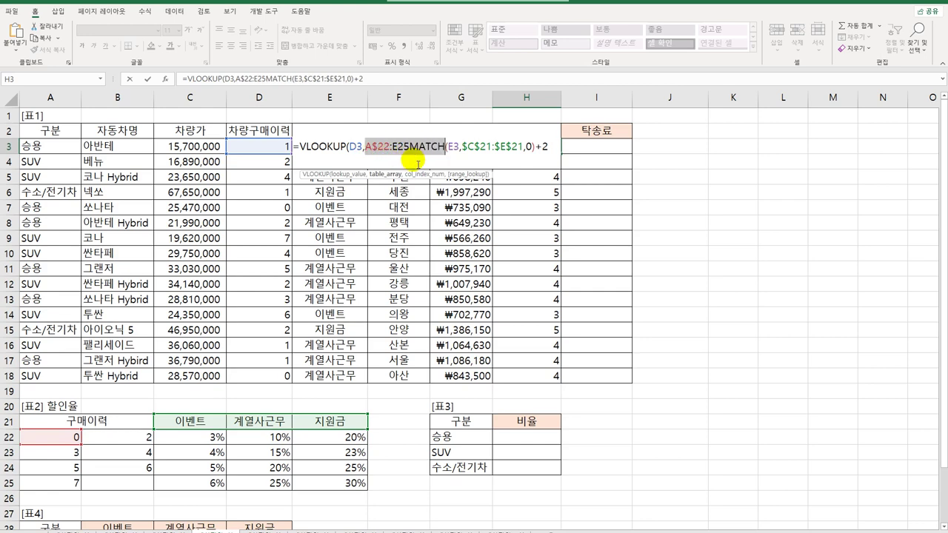
{"action": "left_click", "coordinate": [411, 148]}
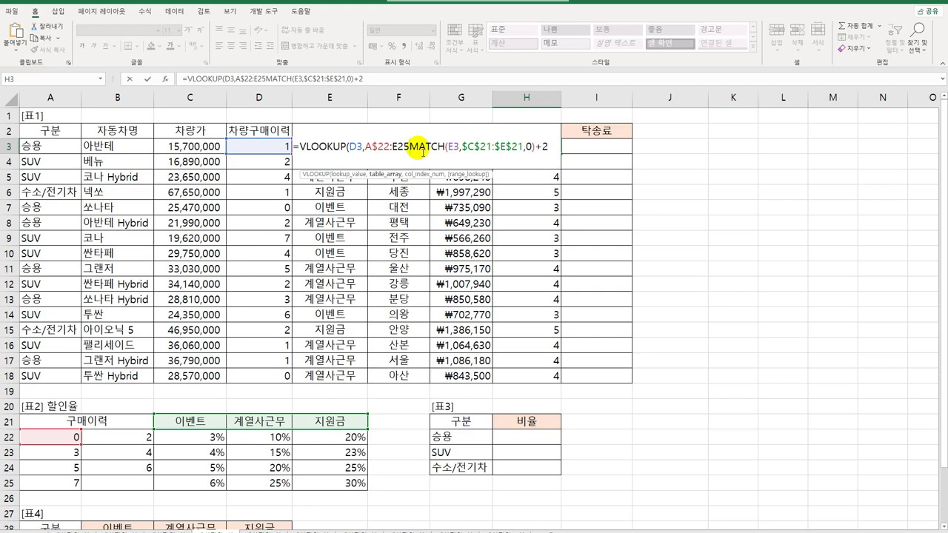
Separate the VLOOKUP table array from MATCH with a comma in H3 and make the range absolute as $A$22:$E$25
{"action": "type", "text": ","}
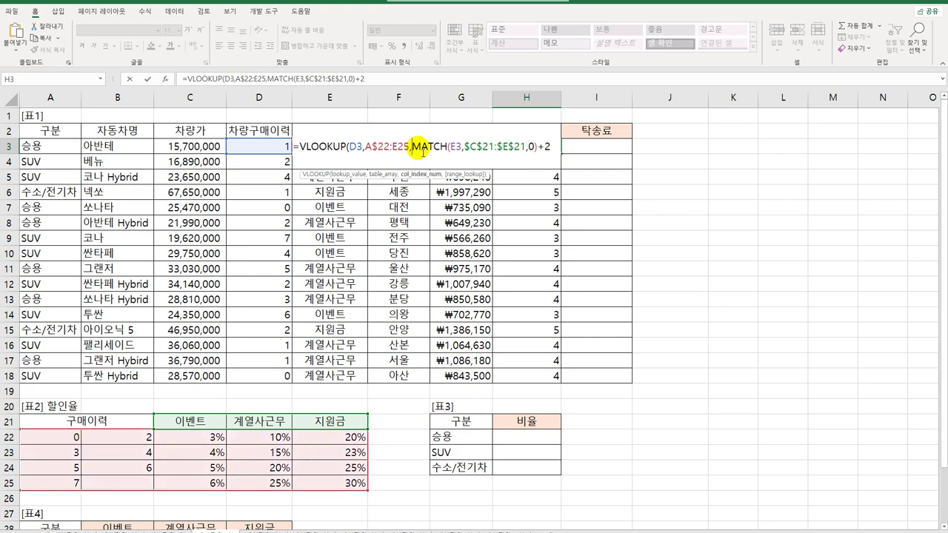
{"action": "left_click", "coordinate": [374, 152]}
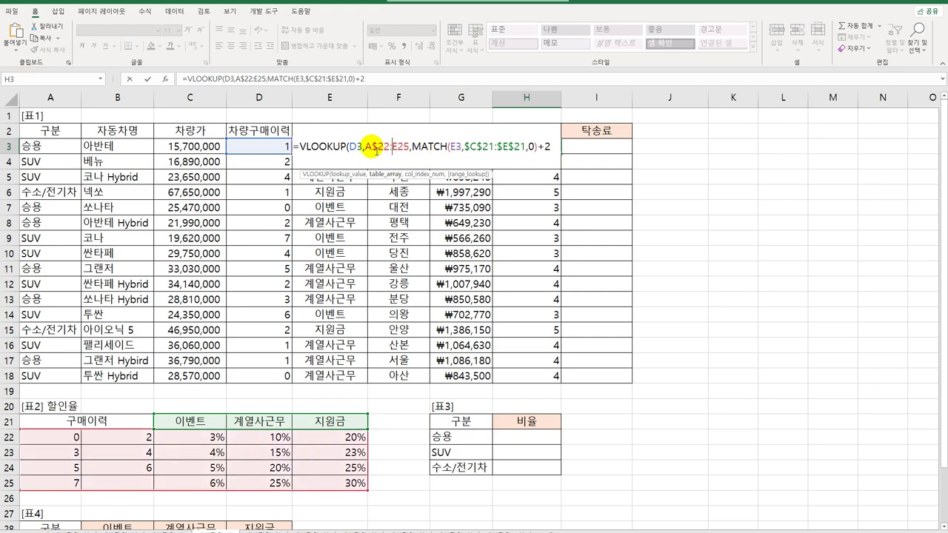
{"action": "key", "text": "BackSpace"}
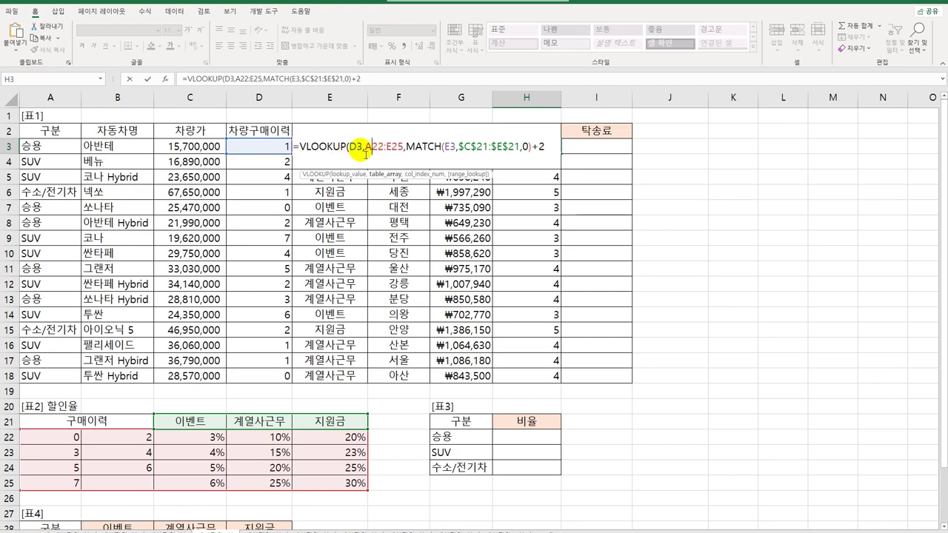
{"action": "left_click_drag", "start_coordinate": [370, 155], "coordinate": [406, 157]}
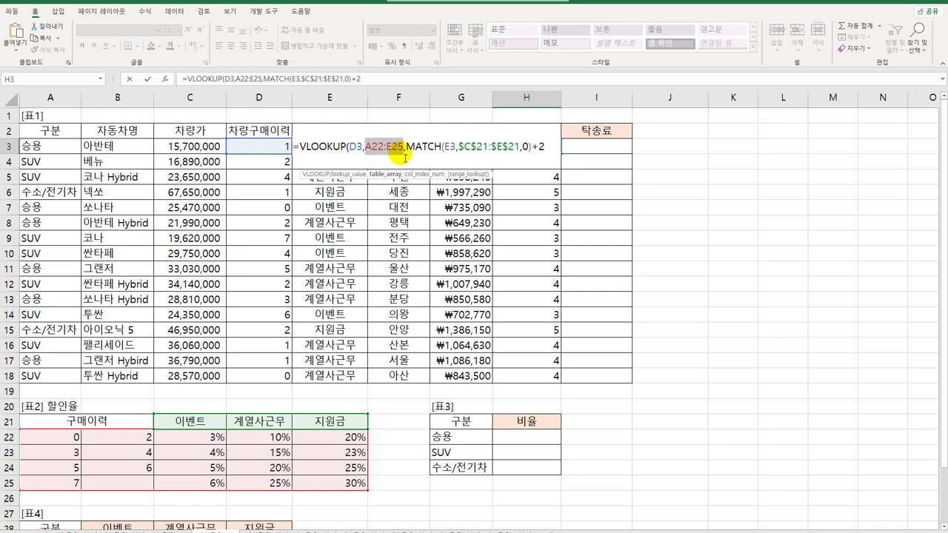
{"action": "key", "text": "F4"}
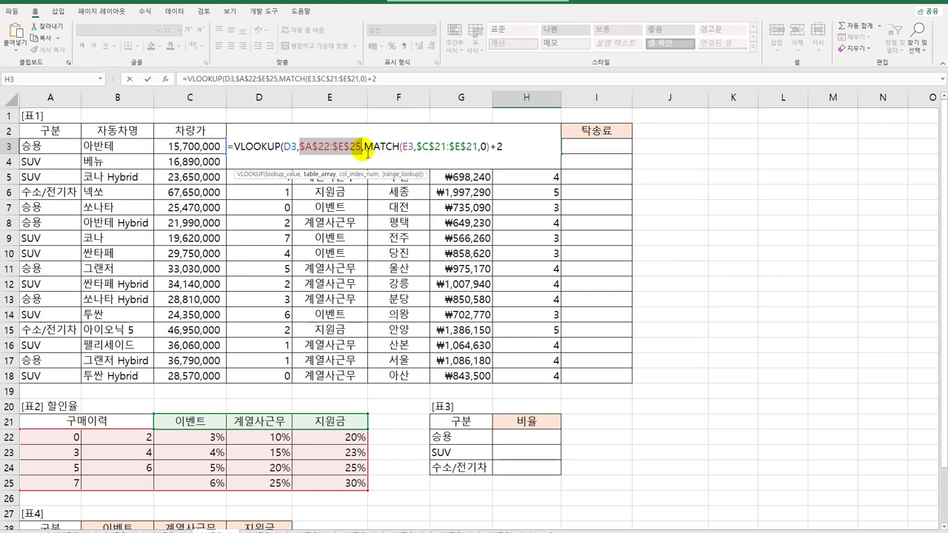
{"action": "left_click", "coordinate": [366, 153]}
{"action": "left_click", "coordinate": [366, 154]}
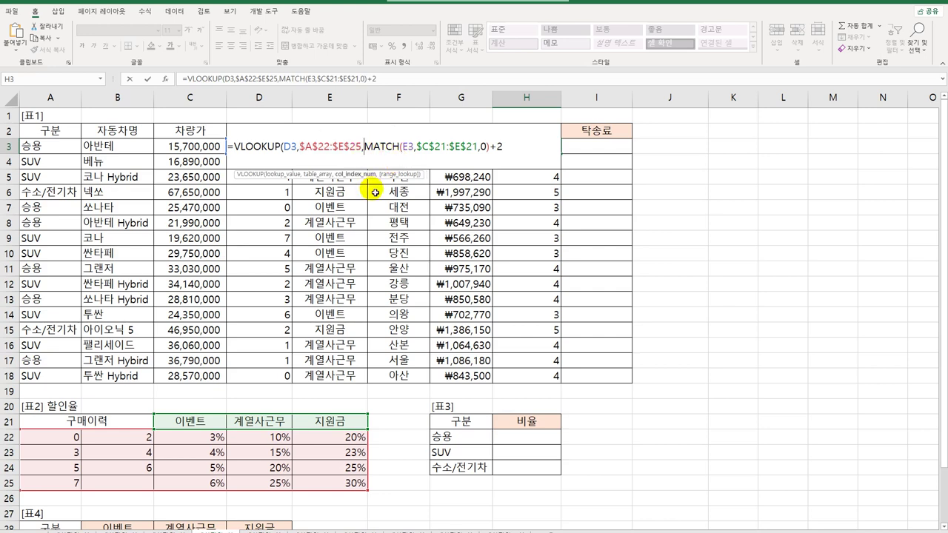
Close the VLOOKUP in H3, multiply it by the 차량가 cell C3, and fill the formula down to H18
{"action": "left_click", "coordinate": [501, 147]}
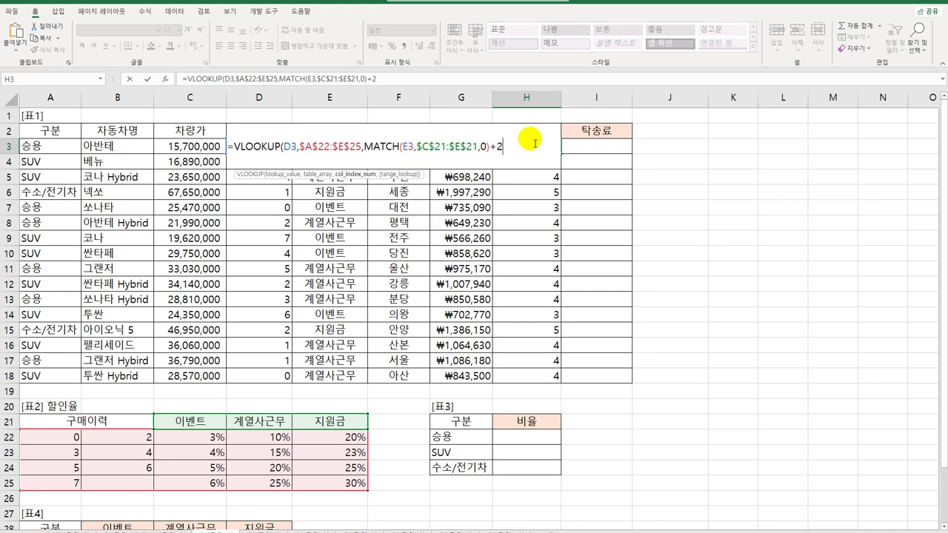
{"action": "type", "text": ")*"}
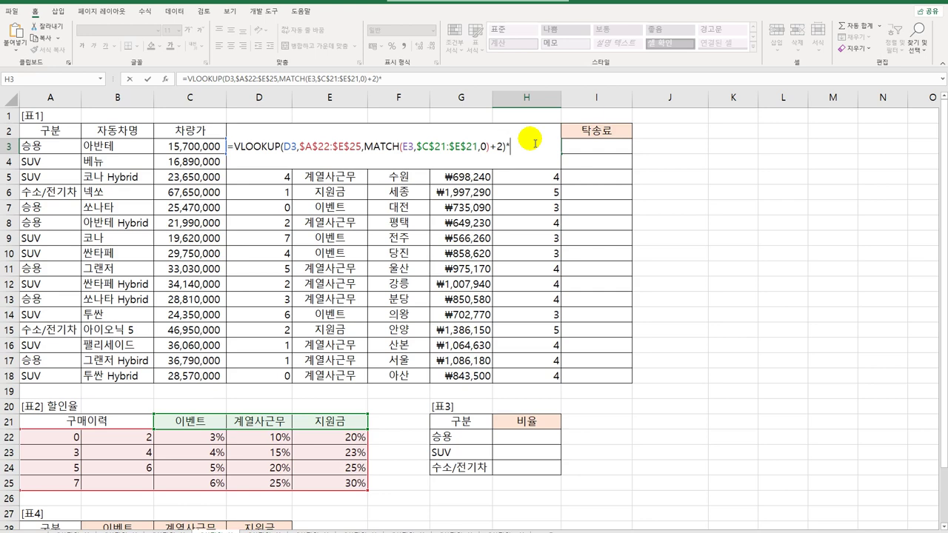
{"action": "left_click", "coordinate": [174, 147]}
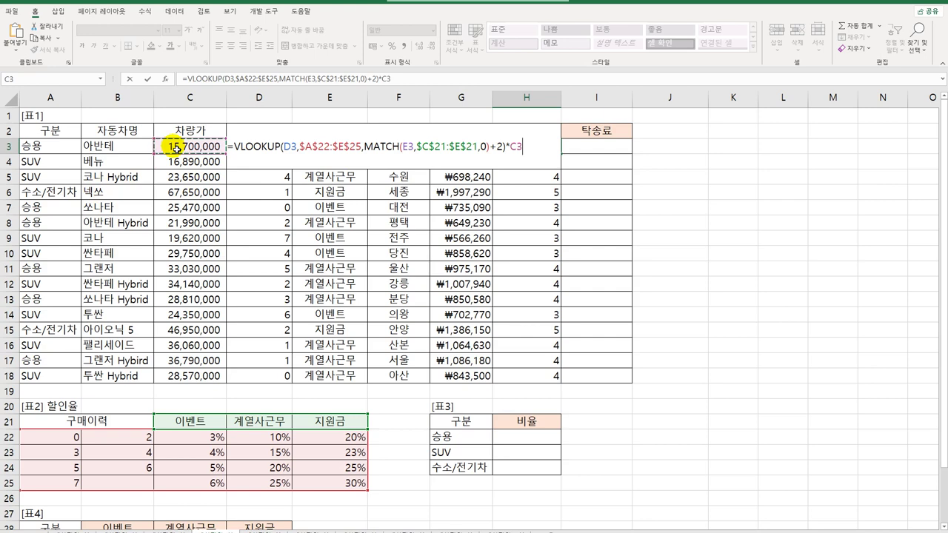
{"action": "key", "text": "Return"}
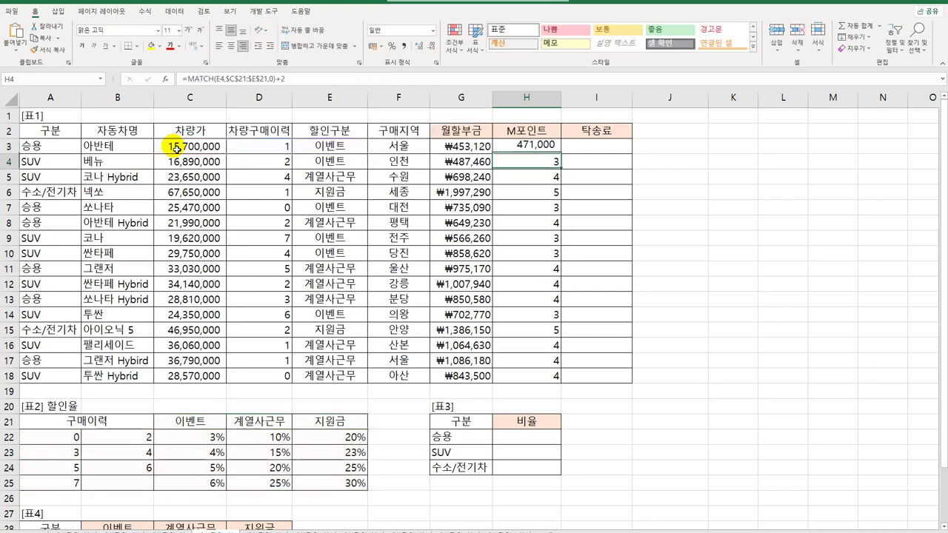
{"action": "left_click", "coordinate": [546, 148]}
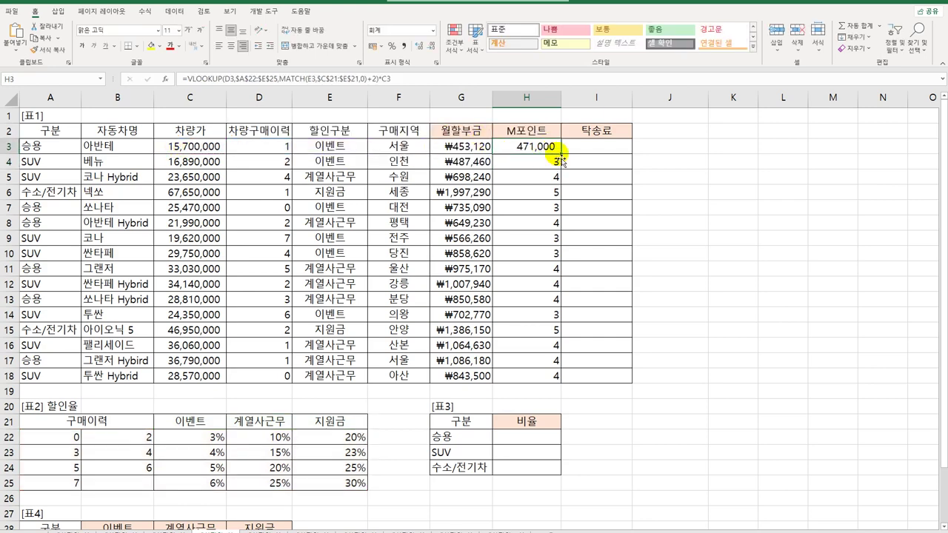
{"action": "left_click_drag", "start_coordinate": [563, 156], "coordinate": [550, 385]}
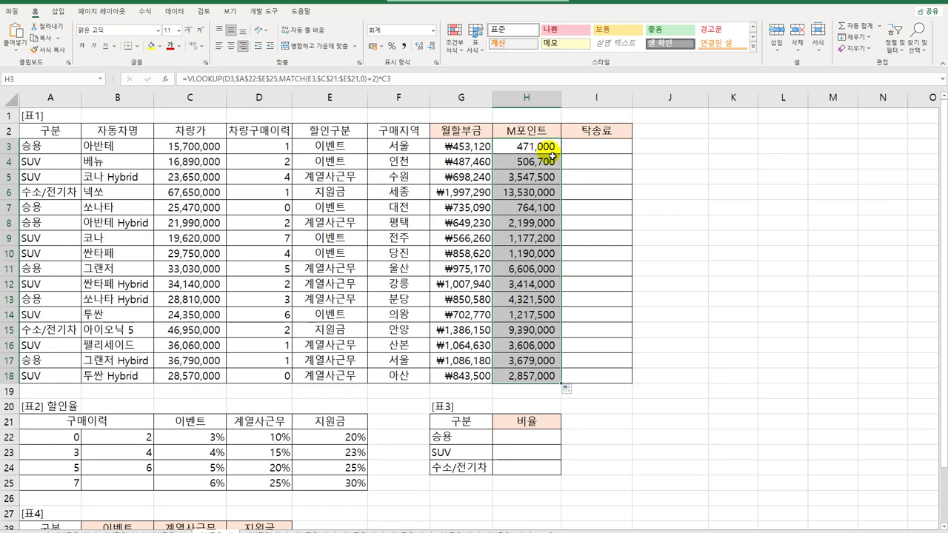
Wrap the H3 formula in TEXT with the format "#,##0원" and fill it down to H18
{"action": "double_click", "coordinate": [511, 147]}
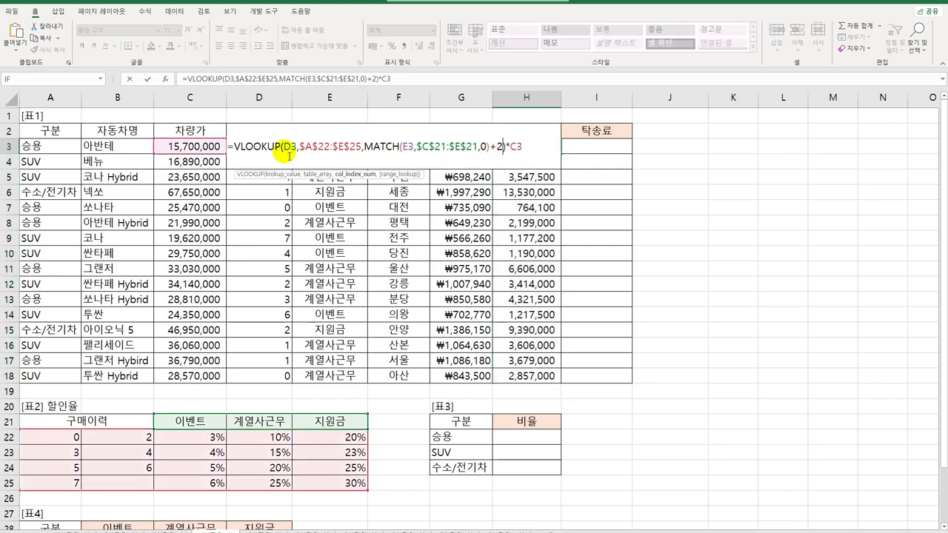
{"action": "left_click", "coordinate": [235, 147]}
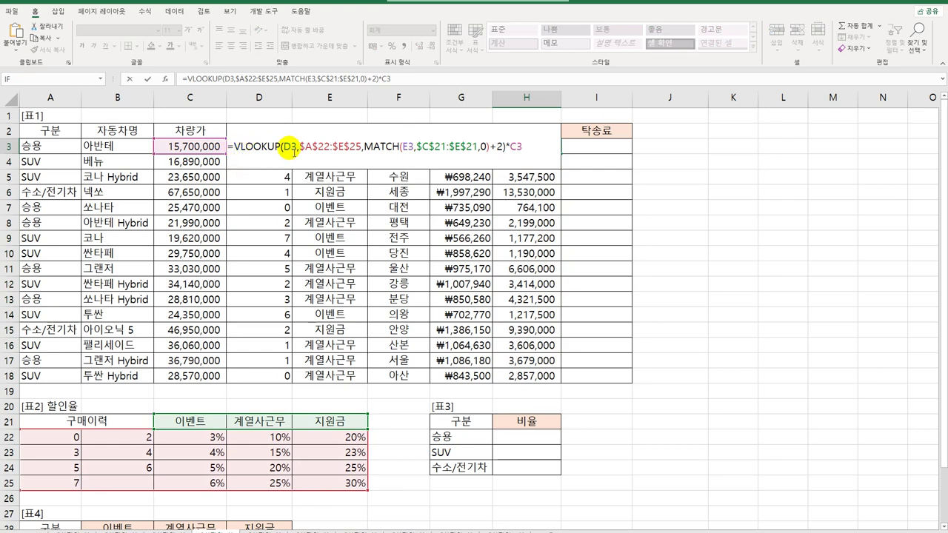
{"action": "type", "text": "tex"}
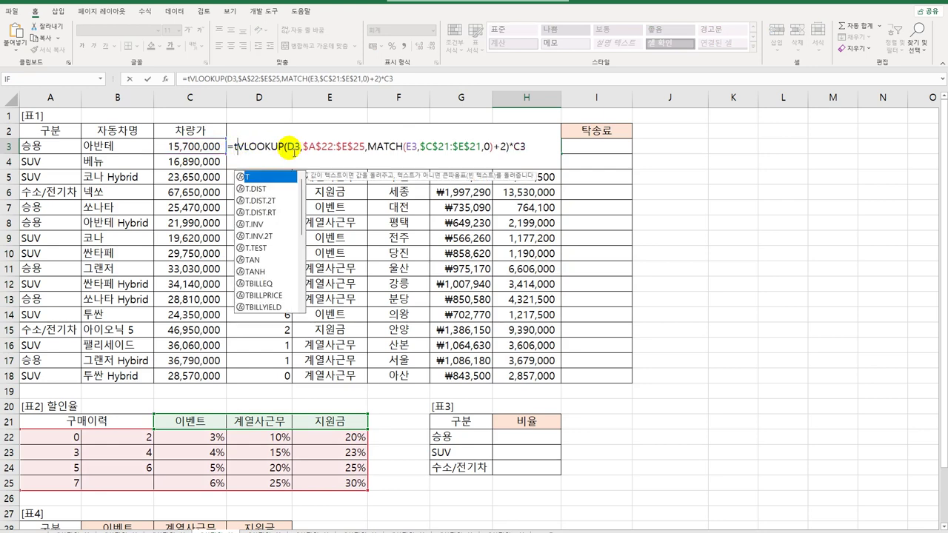
{"action": "key", "text": "Tab"}
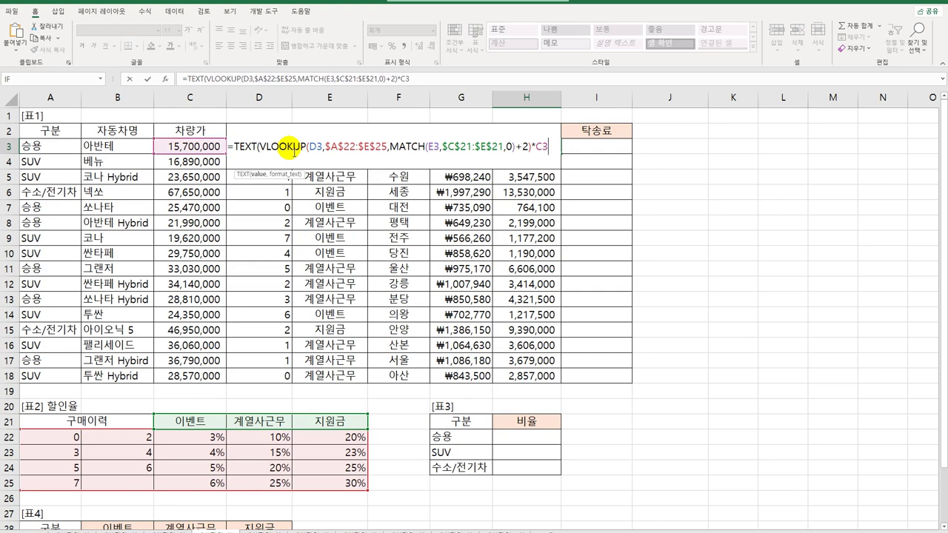
{"action": "type", "text": ",\"#"}
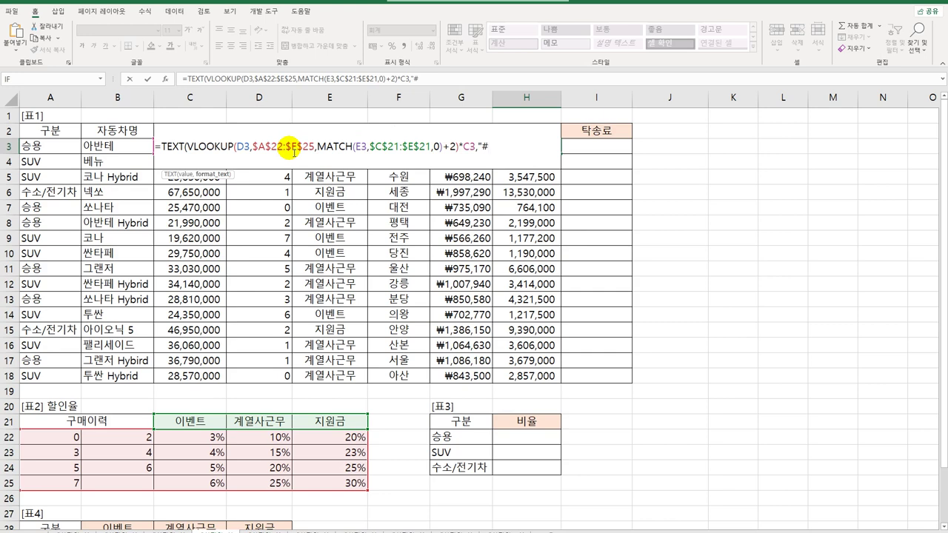
{"action": "type", "text": ",##0d"}
{"action": "type", "text": "원\""}
{"action": "type", "text": ")"}
{"action": "key", "text": "Return"}
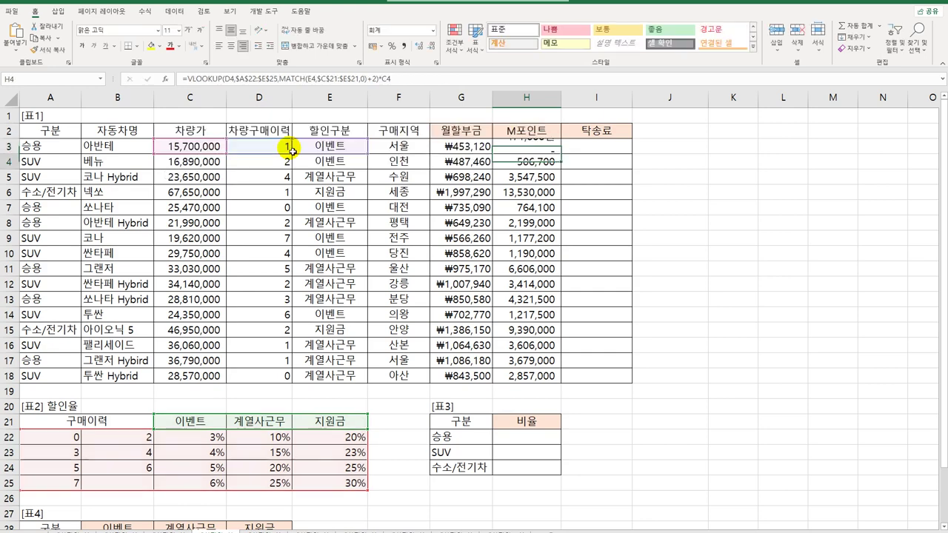
{"action": "left_click", "coordinate": [537, 145]}
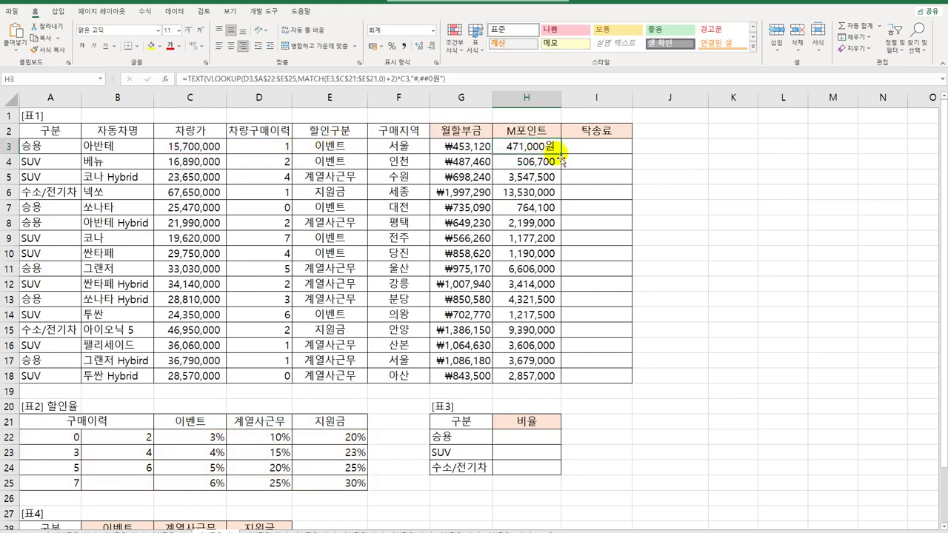
{"action": "left_click_drag", "start_coordinate": [561, 154], "coordinate": [539, 388]}
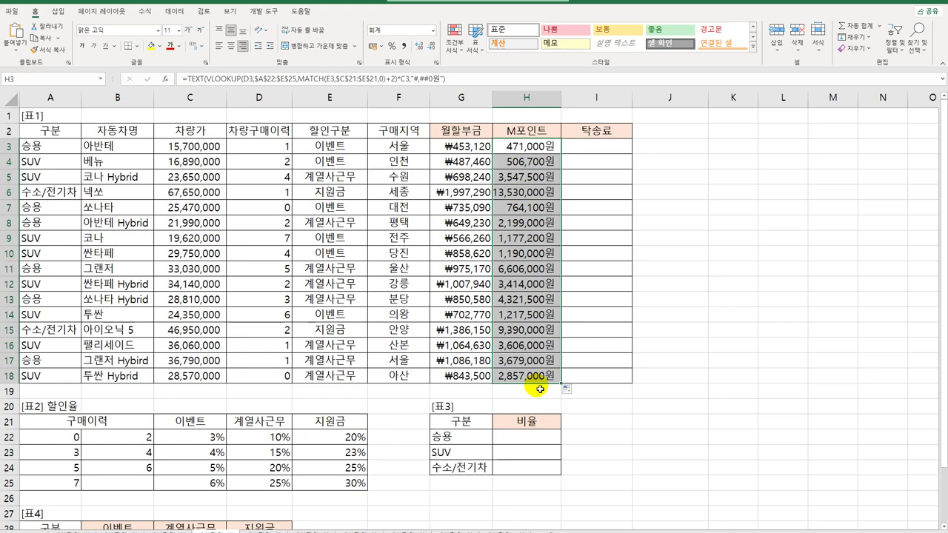
Autofit the width of the M포인트 column H to its contents
{"action": "left_click", "coordinate": [548, 149]}
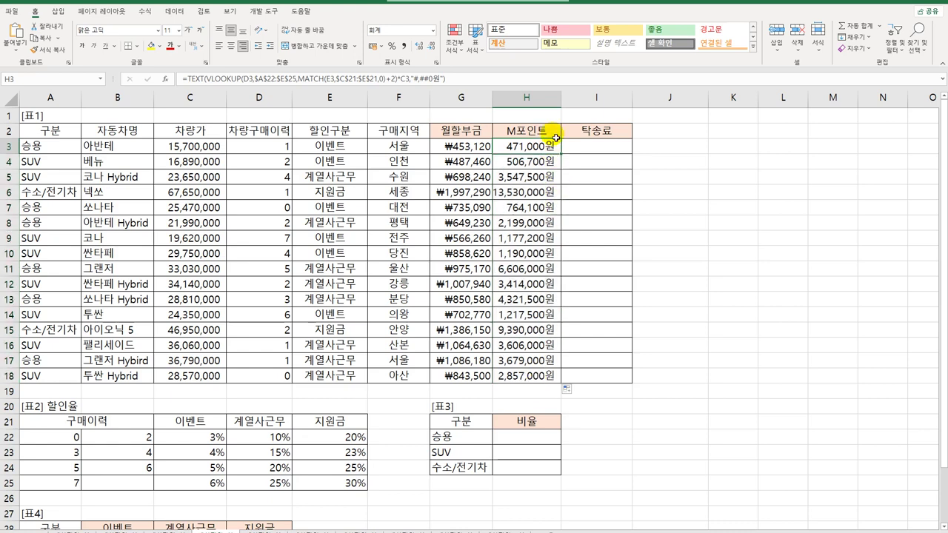
{"action": "double_click", "coordinate": [560, 97]}
{"action": "left_click", "coordinate": [538, 191]}
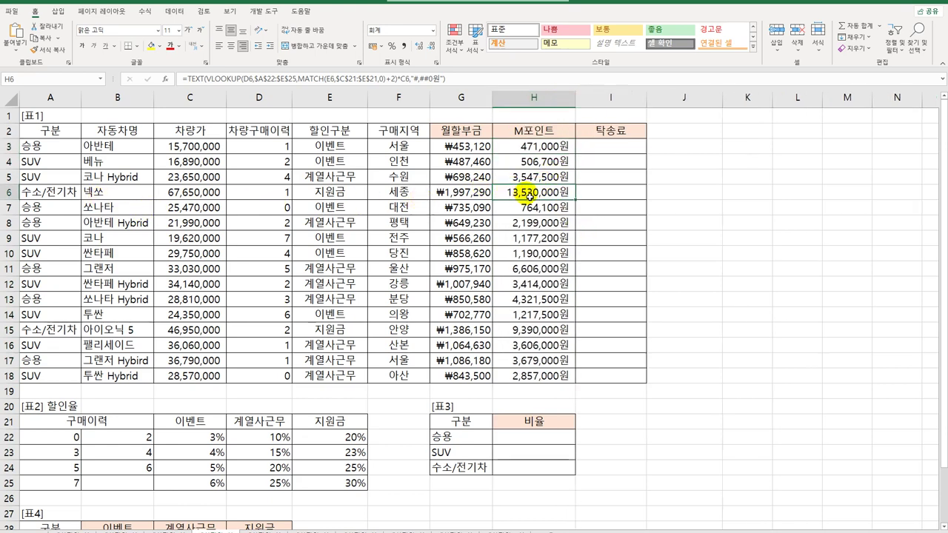
{"action": "left_click", "coordinate": [535, 148]}
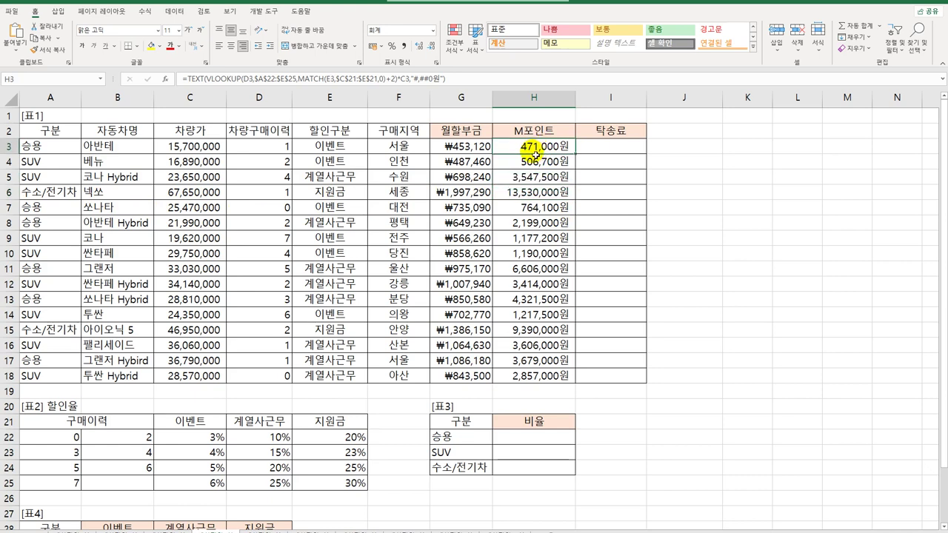
Select the first 탁송료 cell I3, open the Visual Basic editor and insert a new module
{"action": "left_click", "coordinate": [597, 148]}
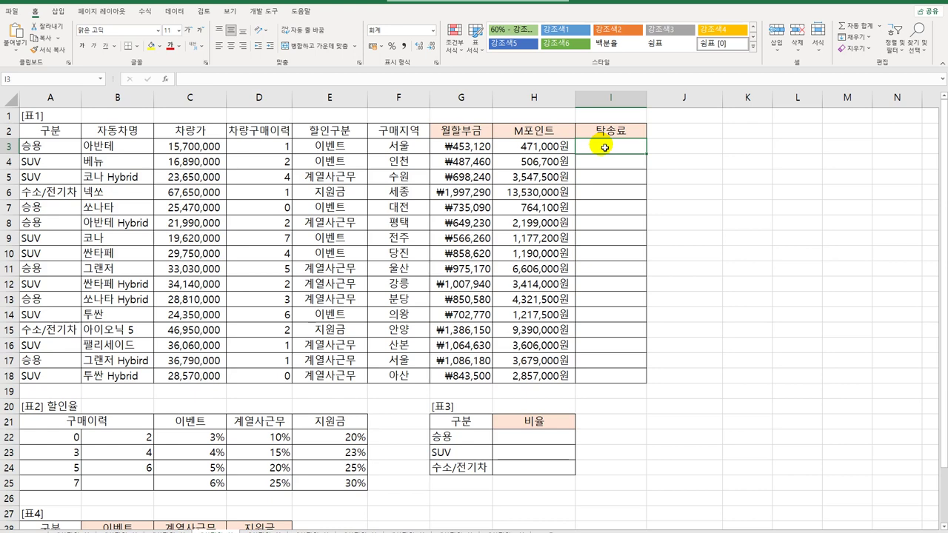
{"action": "mouse_move", "coordinate": [605, 148]}
{"action": "left_mouse_down"}
{"action": "mouse_move", "coordinate": [607, 374]}
{"action": "mouse_move", "coordinate": [607, 152]}
{"action": "left_mouse_up"}
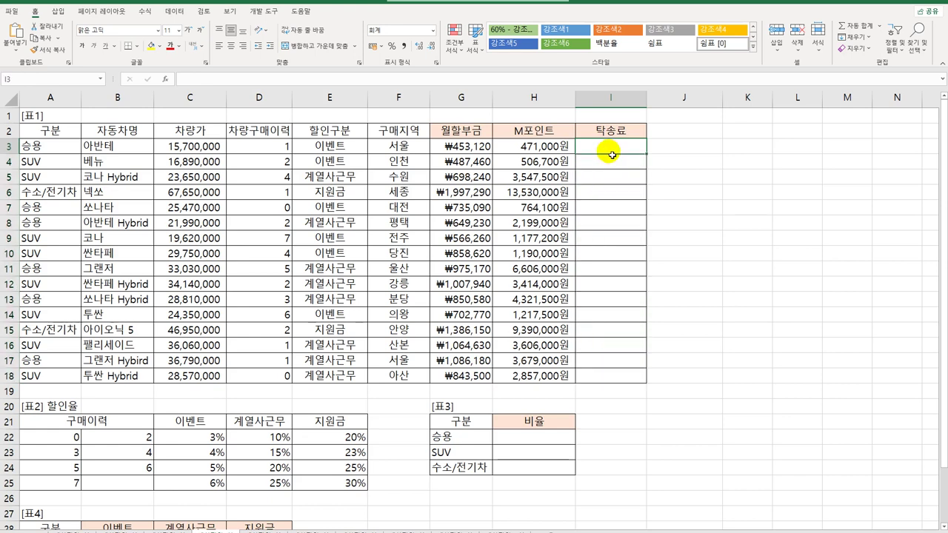
{"action": "left_click", "coordinate": [259, 14]}
{"action": "left_click", "coordinate": [13, 37]}
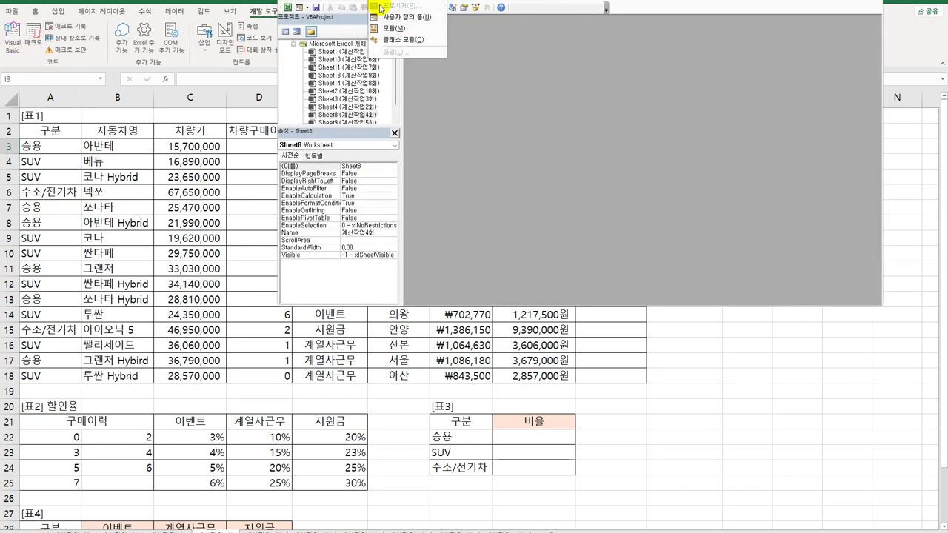
{"action": "key", "text": "alt+i"}
{"action": "key", "text": "m"}
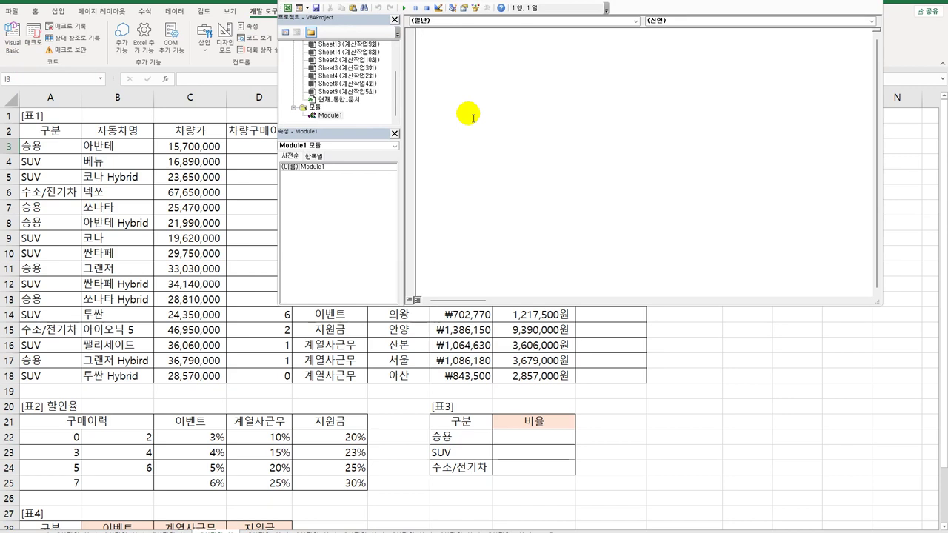
Declare the public function fn탁송료 with the arguments 차량가 and 구매지역 in the new module
{"action": "type", "text": "publ"}
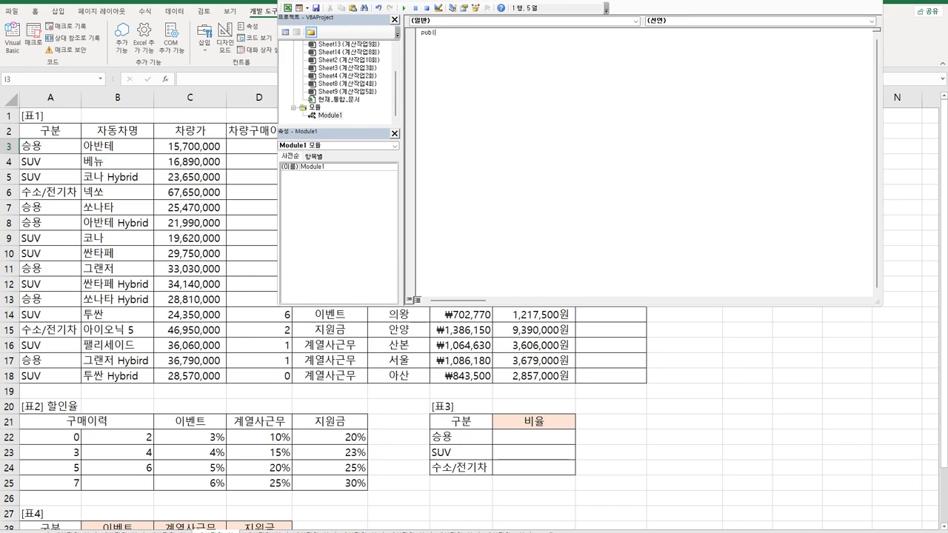
{"action": "type", "text": "ic functon fn탁송료(차량가"}
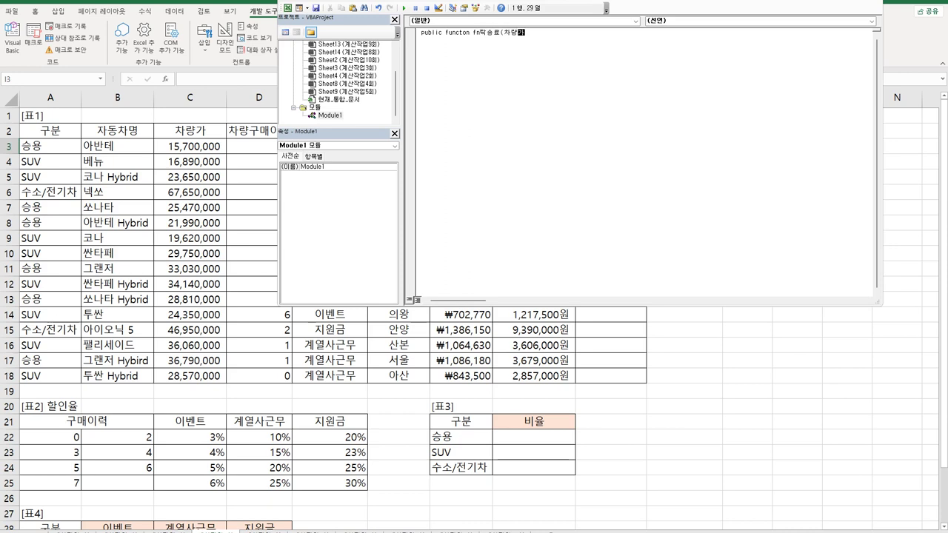
{"action": "type", "text": ", 구매지역)"}
{"action": "left_click", "coordinate": [469, 117]}
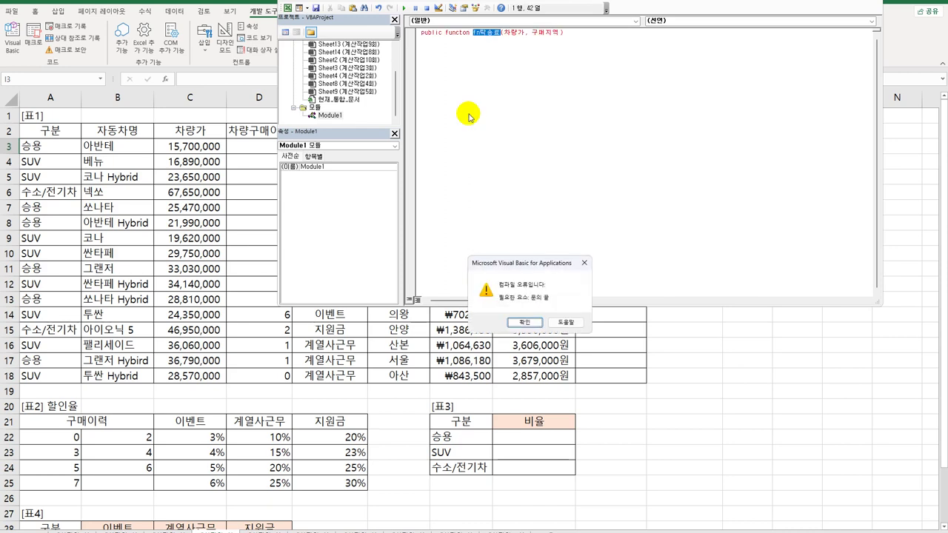
{"action": "left_click", "coordinate": [524, 322]}
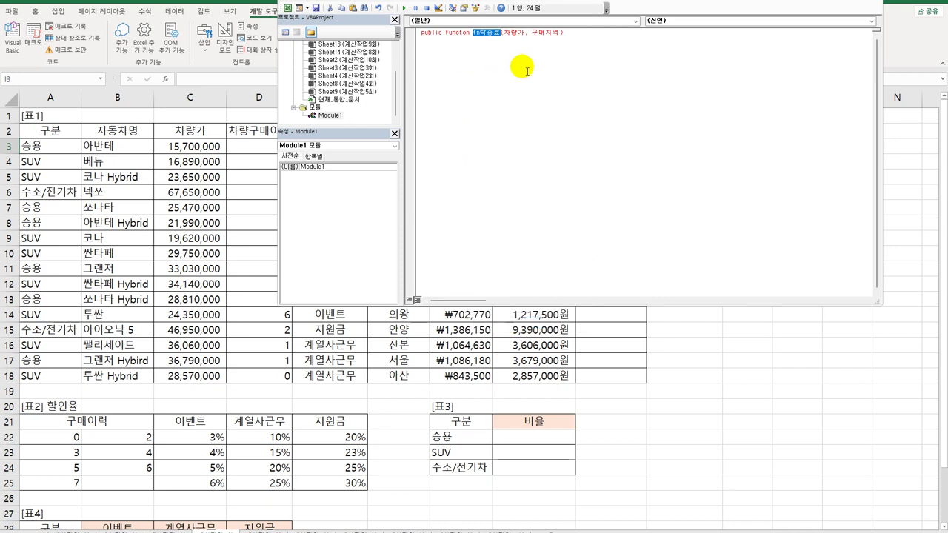
{"action": "left_click", "coordinate": [576, 35]}
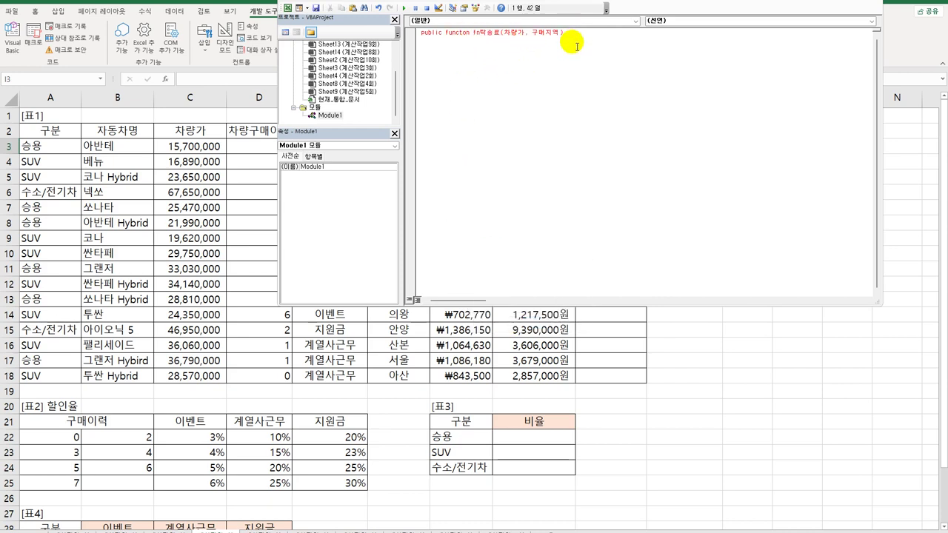
{"action": "left_click", "coordinate": [468, 33]}
{"action": "type", "text": "i"}
{"action": "key", "text": "BackSpace"}
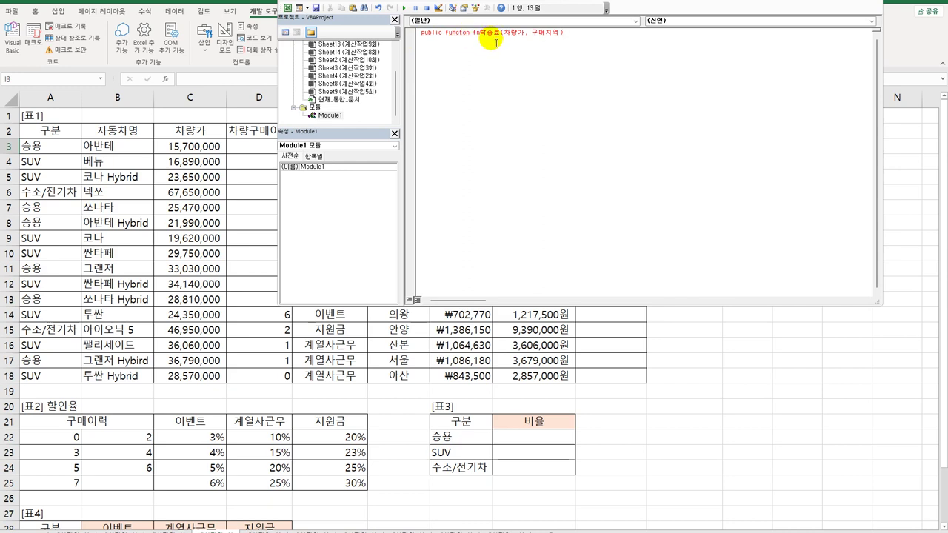
{"action": "type", "text": "i"}
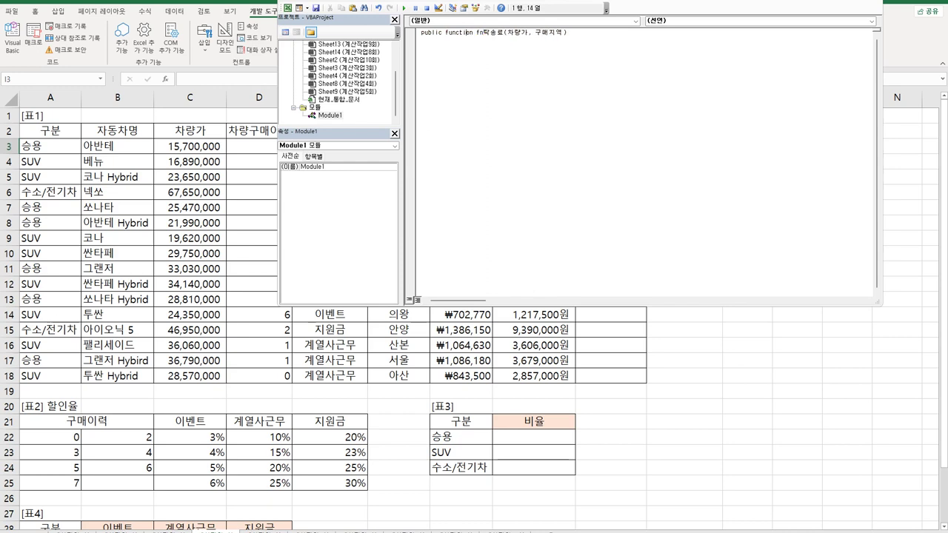
{"action": "key", "text": "Return"}
{"action": "key", "text": "Return"}
Write the condition If 차량가 >= 30000000 And 구매지역 <> "서울" Then, with the assignment fn탁송료 = 250000 beneath it
{"action": "type", "text": "if 차량가 >= 30000000 "}
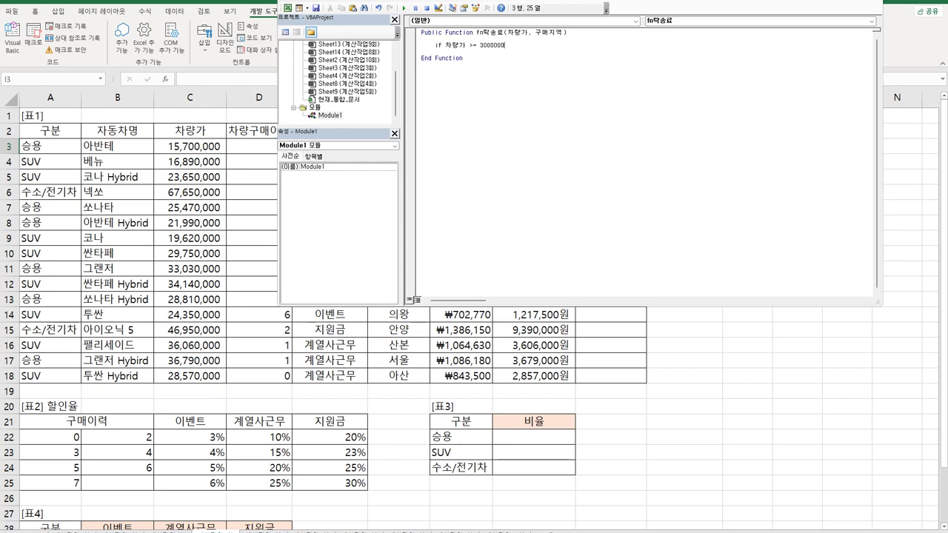
{"action": "type", "text": "and"}
{"action": "type", "text": "구매지역 <> \"서울\" Then"}
{"action": "key", "text": "Return"}
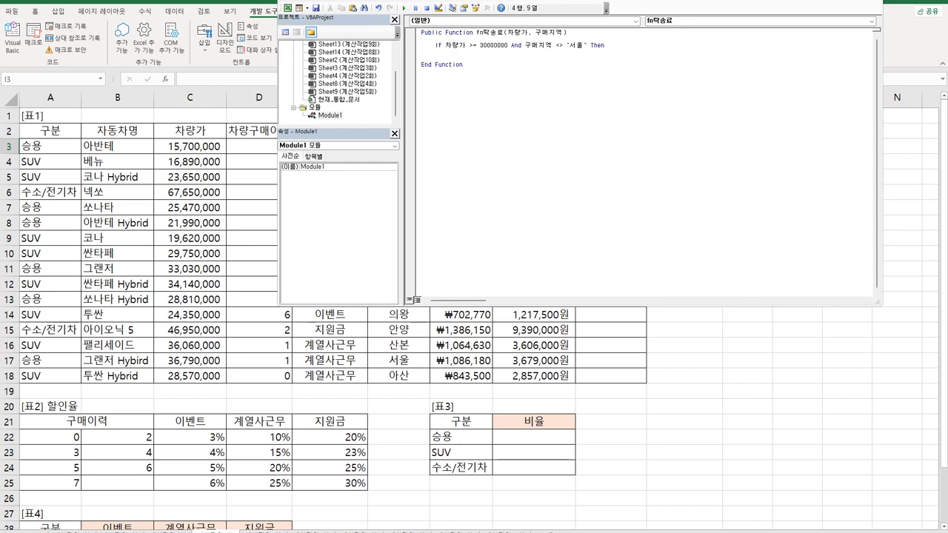
{"action": "type", "text": "fn탁송료 = 250000"}
{"action": "key", "text": "Return"}
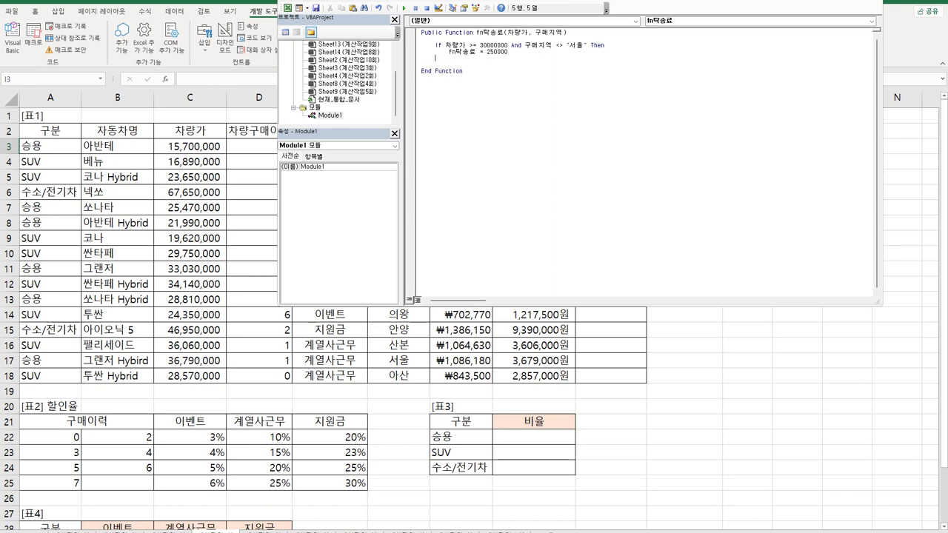
Copy the If line and its assignment and paste them below, separated by a blank line
{"action": "left_click", "coordinate": [436, 52]}
{"action": "key", "text": "Home"}
{"action": "key", "text": "shift+Down"}
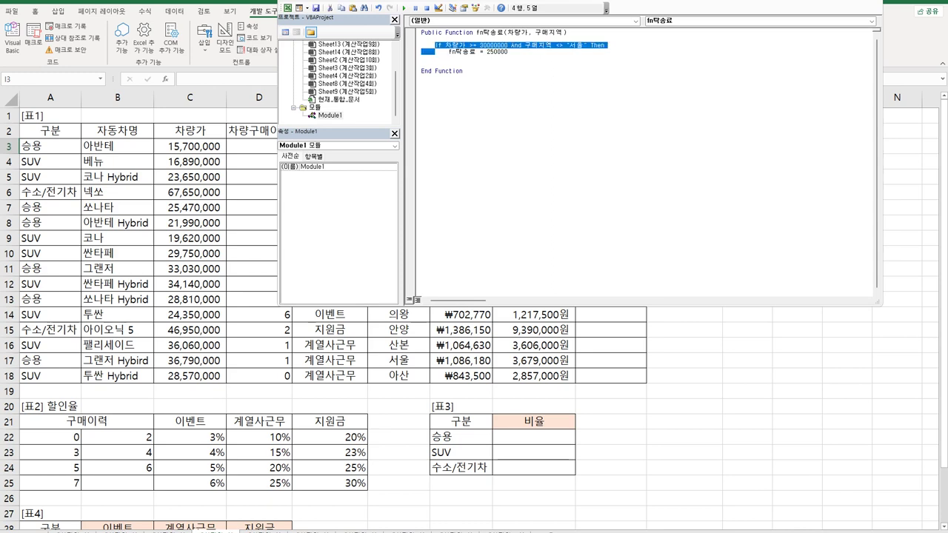
{"action": "key", "text": "shift+End"}
{"action": "key", "text": "ctrl+c"}
{"action": "left_click", "coordinate": [436, 57]}
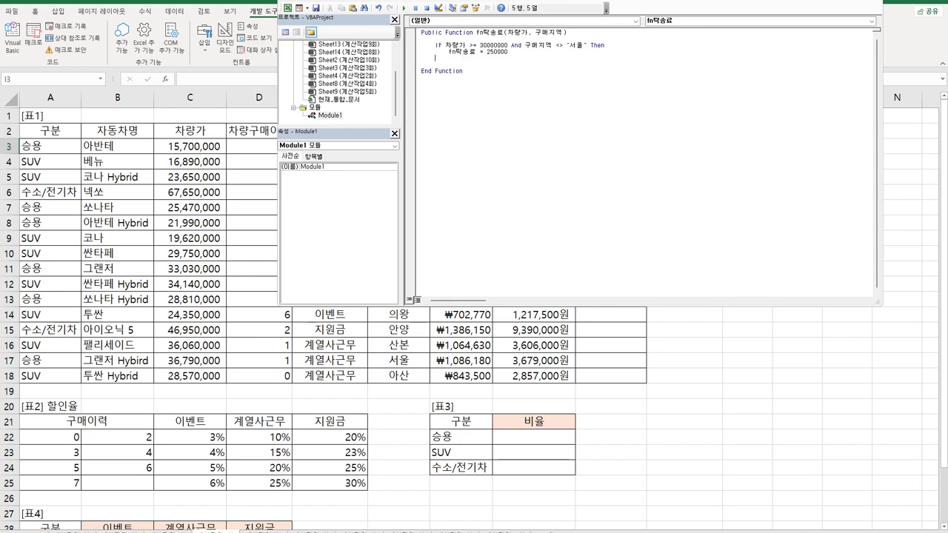
{"action": "key", "text": "Return"}
{"action": "key", "text": "ctrl+v"}
{"action": "key", "text": "Up"}
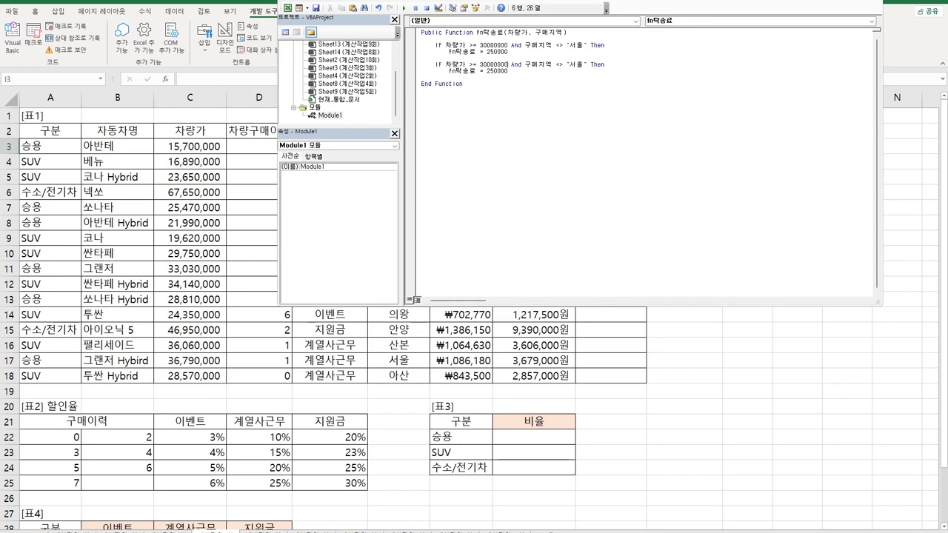
Turn the copied If into an ElseIf and change its price condition to 차량가 <= 20000000
{"action": "left_click", "coordinate": [435, 64]}
{"action": "type", "text": "els"}
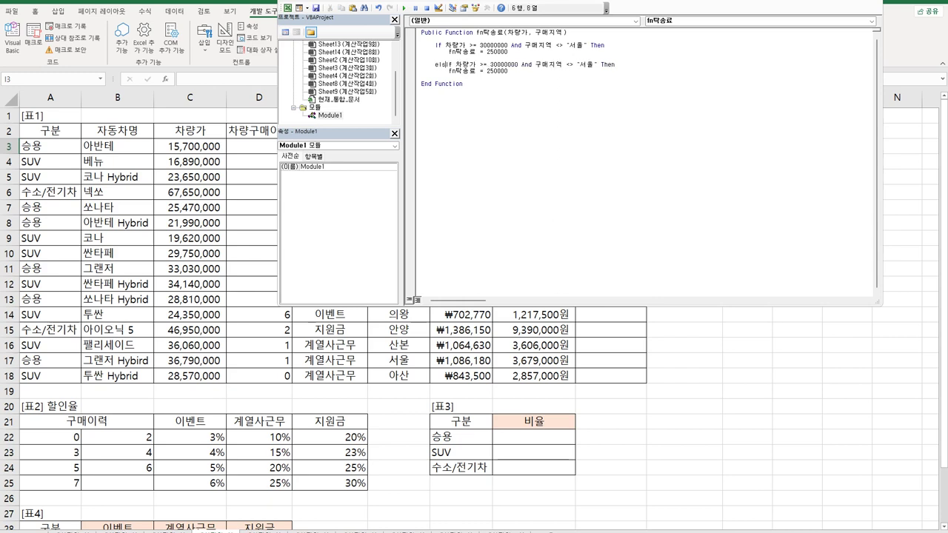
{"action": "type", "text": "e"}
{"action": "key", "text": "Down"}
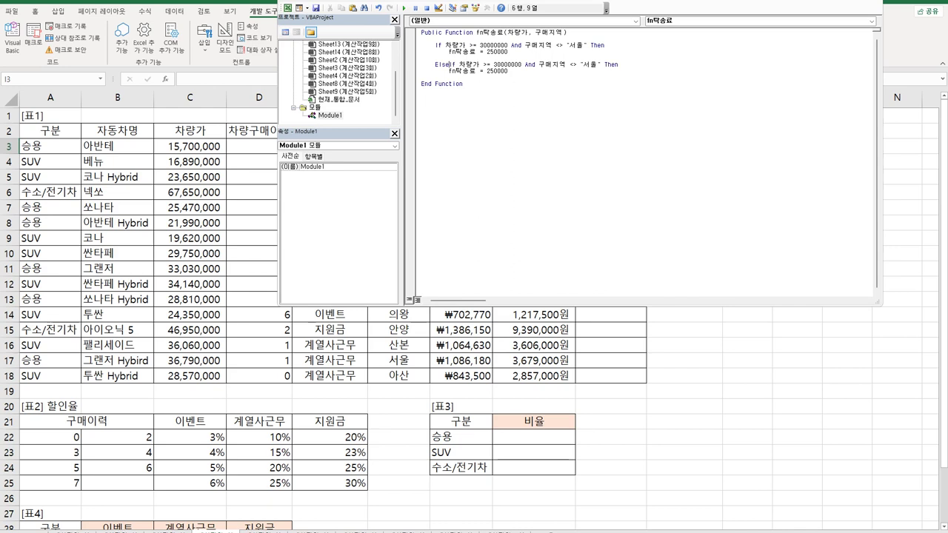
{"action": "key", "text": "Right"}
{"action": "key", "text": "Right"}
{"action": "key", "text": "Right"}
{"action": "type", "text": "<"}
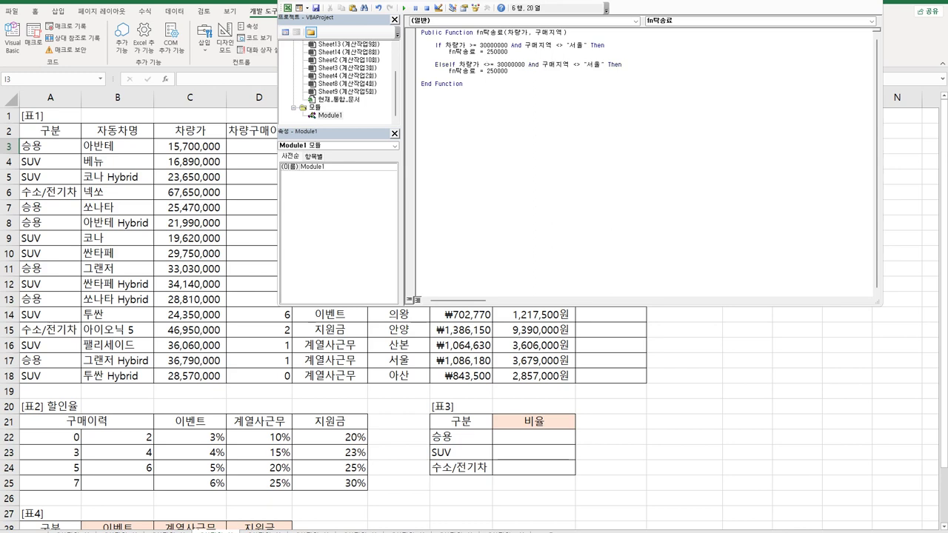
{"action": "key", "text": "Delete"}
{"action": "key", "text": "Up"}
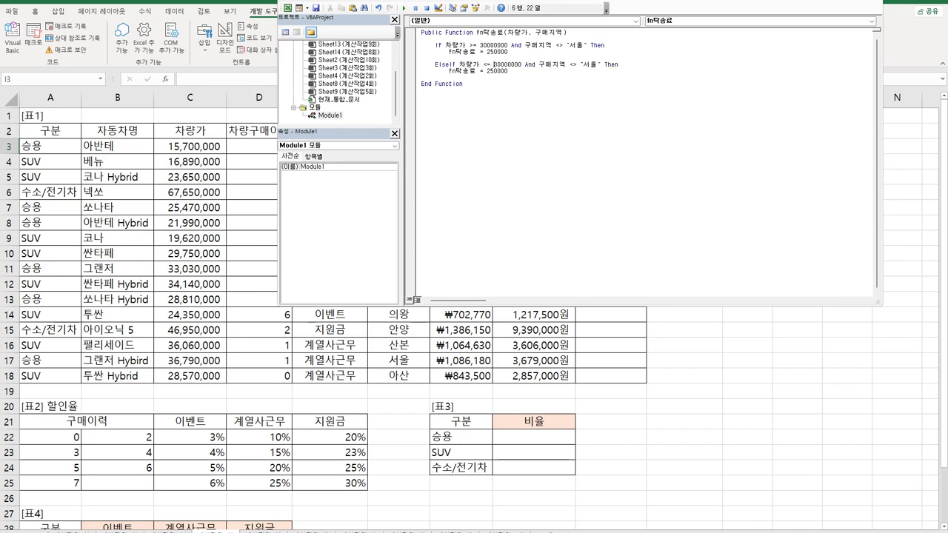
{"action": "type", "text": "2"}
{"action": "key", "text": "Delete"}
Replace the ElseIf line's And with Or and change its region condition to 구매지역 = "아산"
{"action": "left_click", "coordinate": [500, 64]}
{"action": "left_click", "coordinate": [524, 64]}
{"action": "type", "text": "ㅐ"}
{"action": "key", "text": "BackSpace"}
{"action": "type", "text": "or"}
{"action": "key", "text": "Delete"}
{"action": "key", "text": "Delete"}
{"action": "key", "text": "Delete"}
{"action": "left_click_drag", "start_coordinate": [567, 64], "coordinate": [575, 64]}
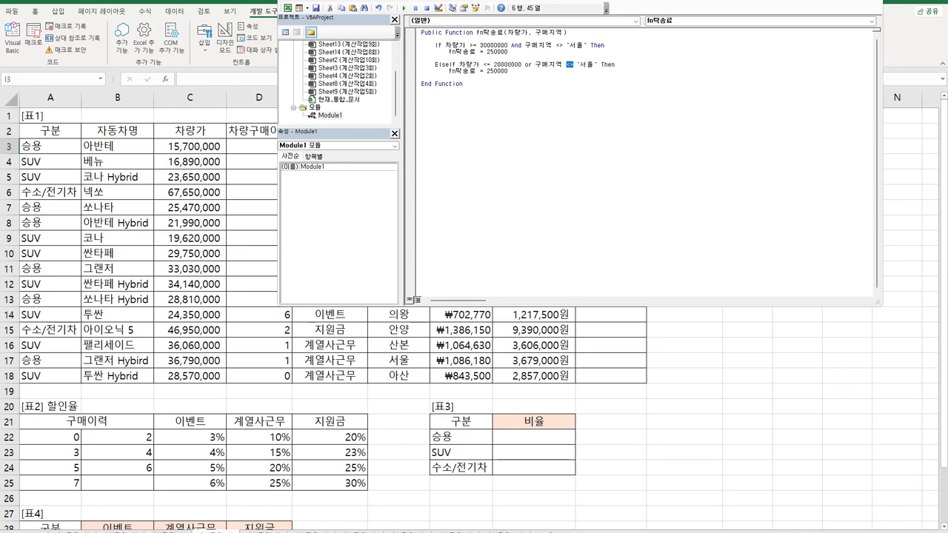
{"action": "type", "text": "="}
{"action": "double_click", "coordinate": [586, 64]}
{"action": "type", "text": "아산"}
Duplicate the Or region condition at the end of the ElseIf line and change its region to "울산"
{"action": "left_click_drag", "start_coordinate": [594, 64], "coordinate": [525, 65]}
{"action": "key", "text": "ctrl+c"}
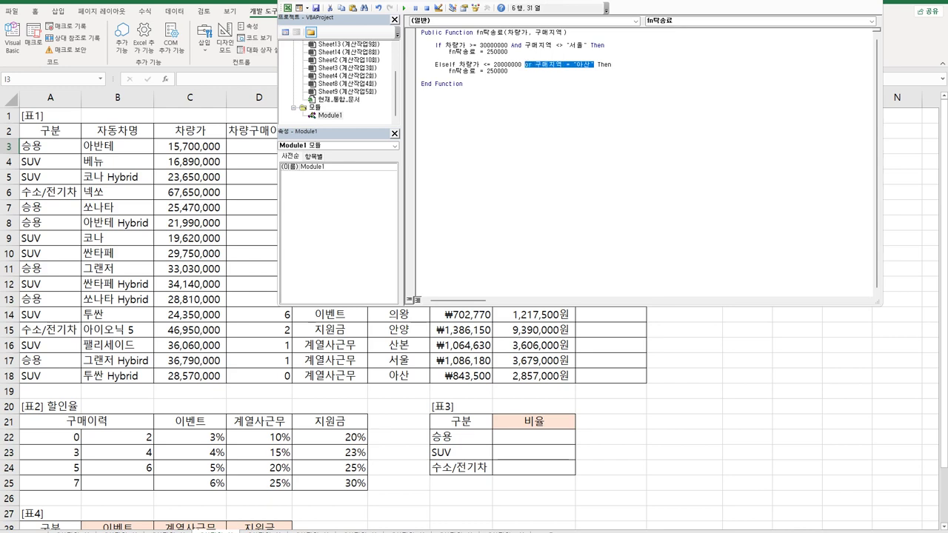
{"action": "left_click", "coordinate": [594, 64]}
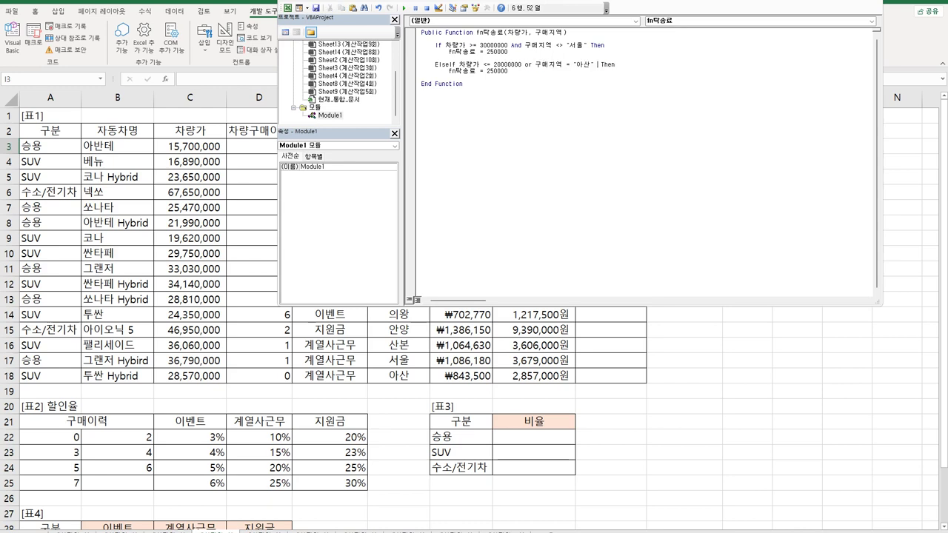
{"action": "key", "text": "ctrl+v"}
{"action": "left_click_drag", "start_coordinate": [667, 64], "coordinate": [649, 64]}
{"action": "type", "text": "울산"}
Set the ElseIf branch's assignment to fn탁송료 = 150000
{"action": "left_click", "coordinate": [508, 72]}
{"action": "key", "text": "BackSpace"}
{"action": "type", "text": "1"}
{"action": "key", "text": "End"}
{"action": "key", "text": "Return"}
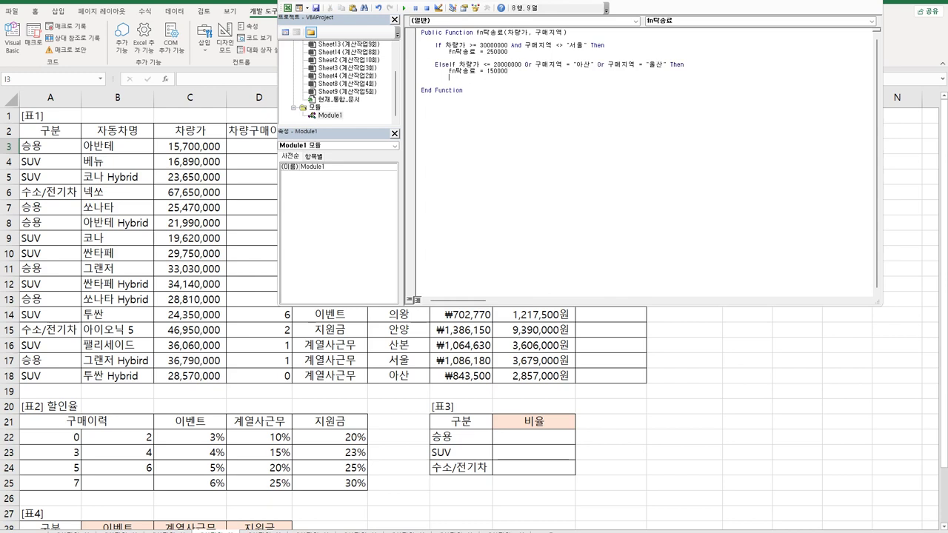
Add an Else branch that assigns fn탁송료 = 200000
{"action": "key", "text": "Return"}
{"action": "key", "text": "BackSpace"}
{"action": "type", "text": "ㄷ"}
{"action": "key", "text": "BackSpace"}
{"action": "type", "text": "Else"}
{"action": "key", "text": "Return"}
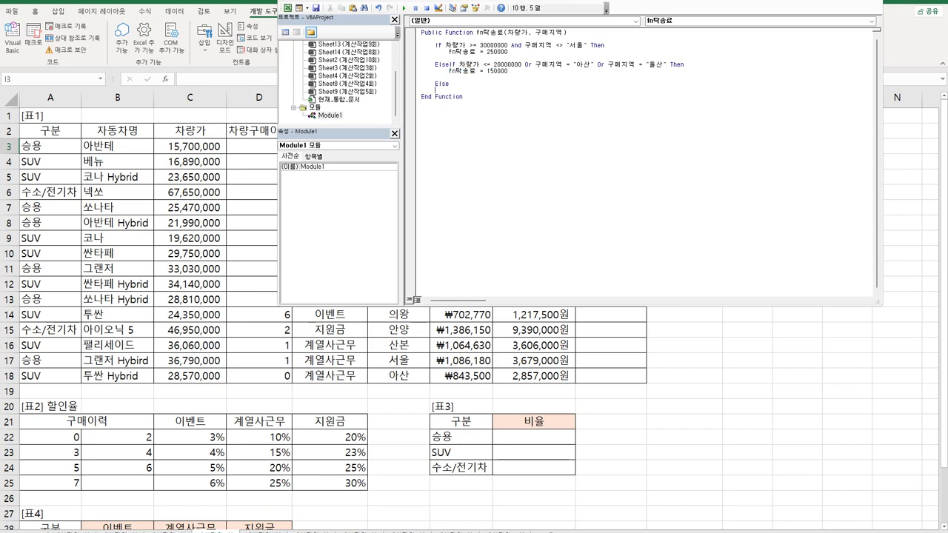
{"action": "type", "text": "fn탁송료 = 150000"}
{"action": "key", "text": "Home"}
{"action": "key", "text": "Tab"}
{"action": "key", "text": "Delete"}
{"action": "type", "text": "2"}
{"action": "key", "text": "Delete"}
{"action": "key", "text": "End"}
{"action": "key", "text": "Return"}
{"action": "key", "text": "Return"}
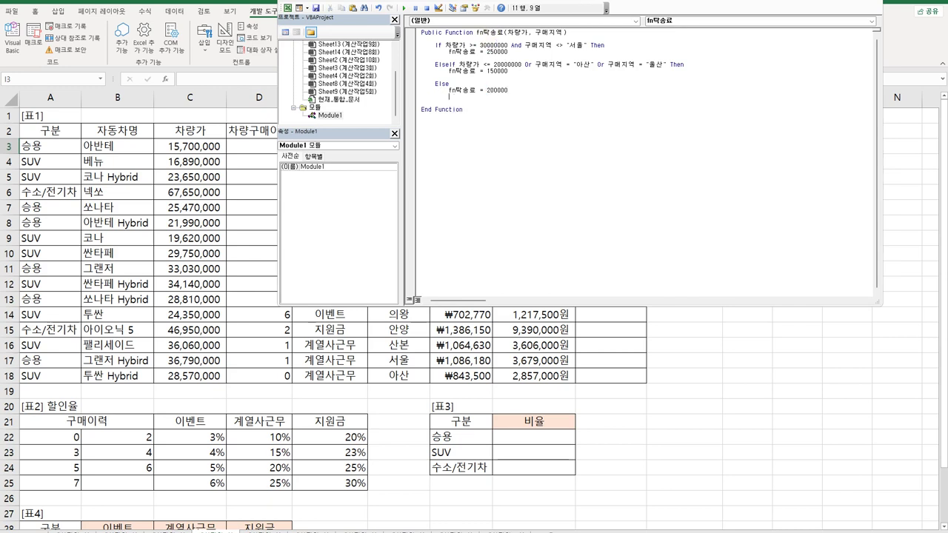
Close the condition block with End If and switch back to the worksheet
{"action": "key", "text": "Return"}
{"action": "type", "text": "end if"}
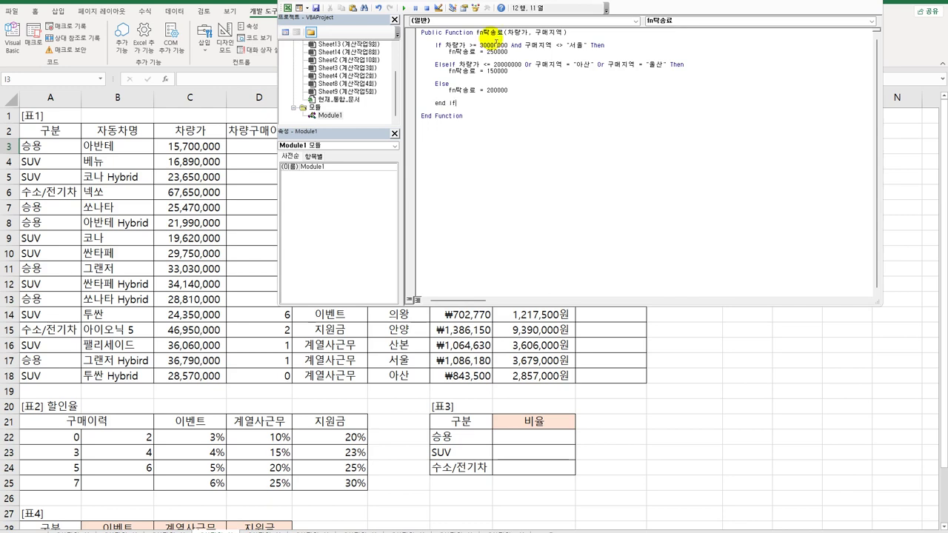
{"action": "key", "text": "alt+F11"}
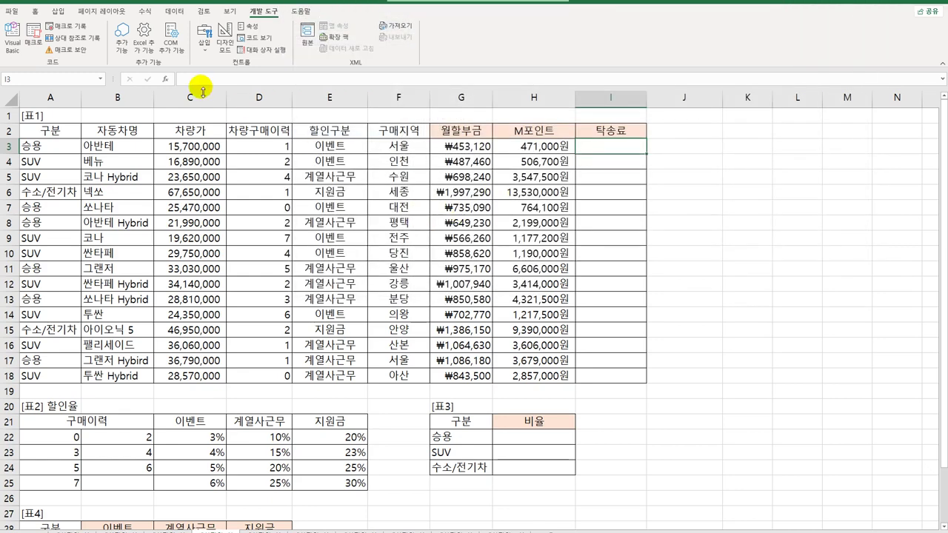
Insert the user-defined (사용자 정의) function fn탁송료 into cell I3
{"action": "left_click", "coordinate": [165, 79]}
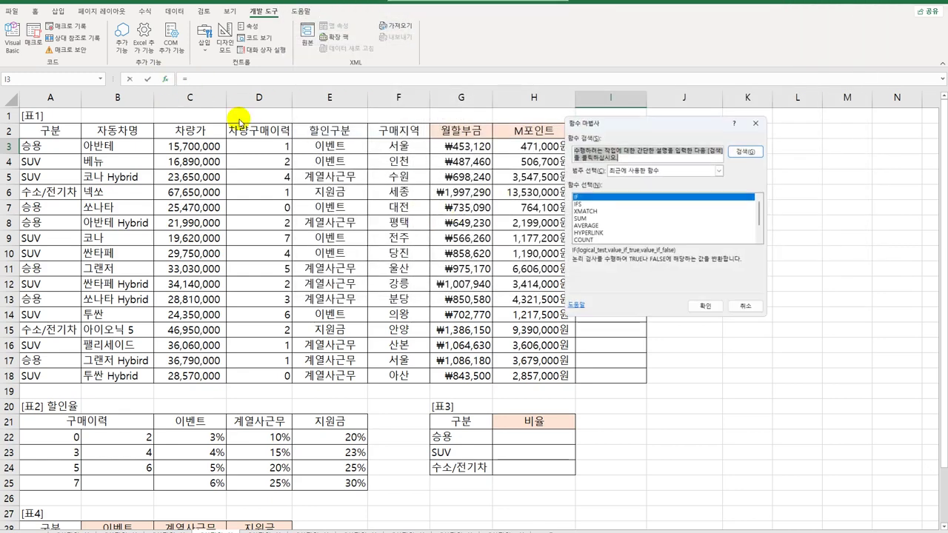
{"action": "left_click", "coordinate": [614, 171]}
{"action": "left_click", "coordinate": [630, 260]}
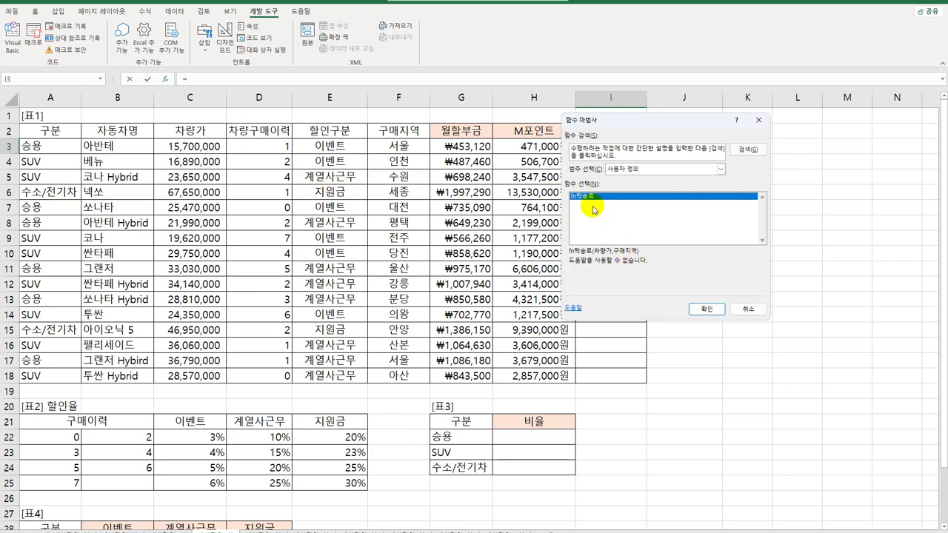
{"action": "left_click", "coordinate": [706, 308]}
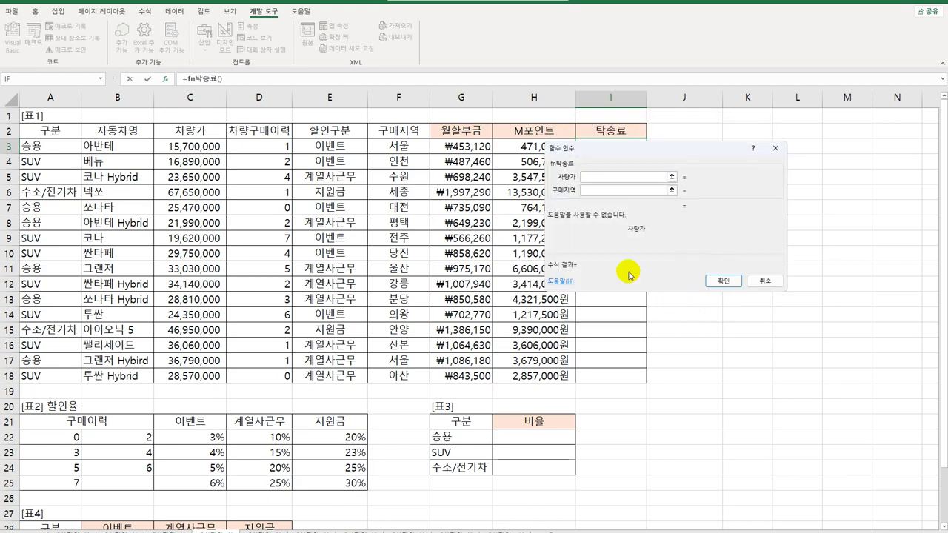
Set the 차량가 argument to C3 and 구매지역 to F3, and fill the formula down to I18
{"action": "left_click", "coordinate": [191, 147]}
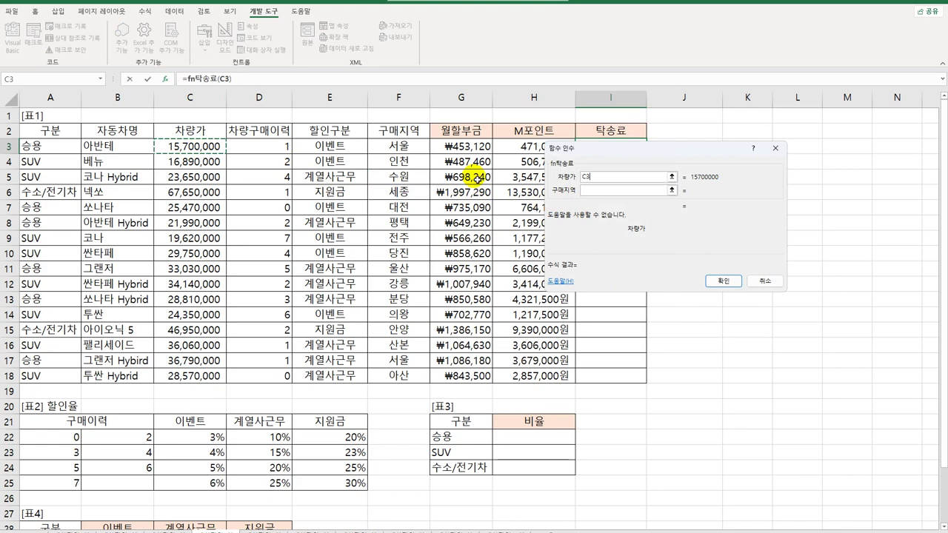
{"action": "left_click", "coordinate": [592, 193]}
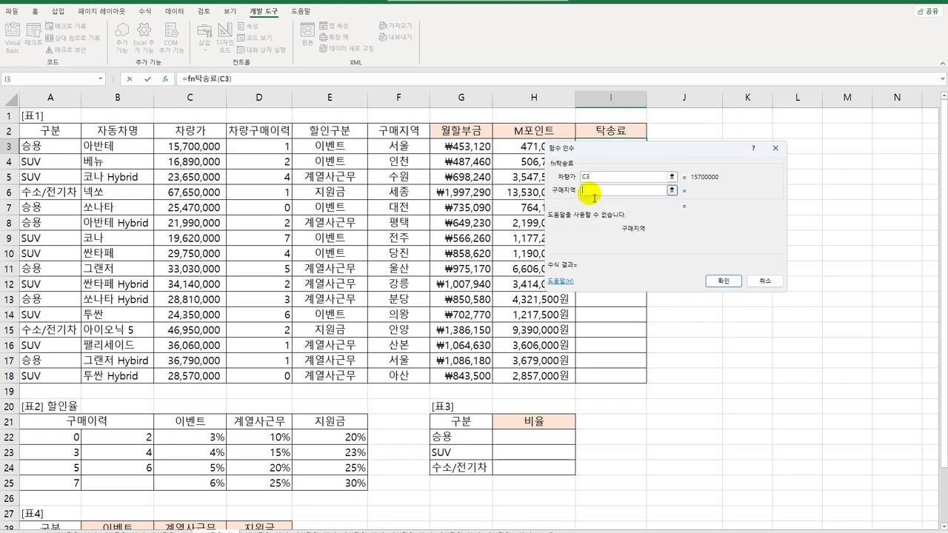
{"action": "left_click", "coordinate": [378, 154]}
{"action": "left_click", "coordinate": [723, 281]}
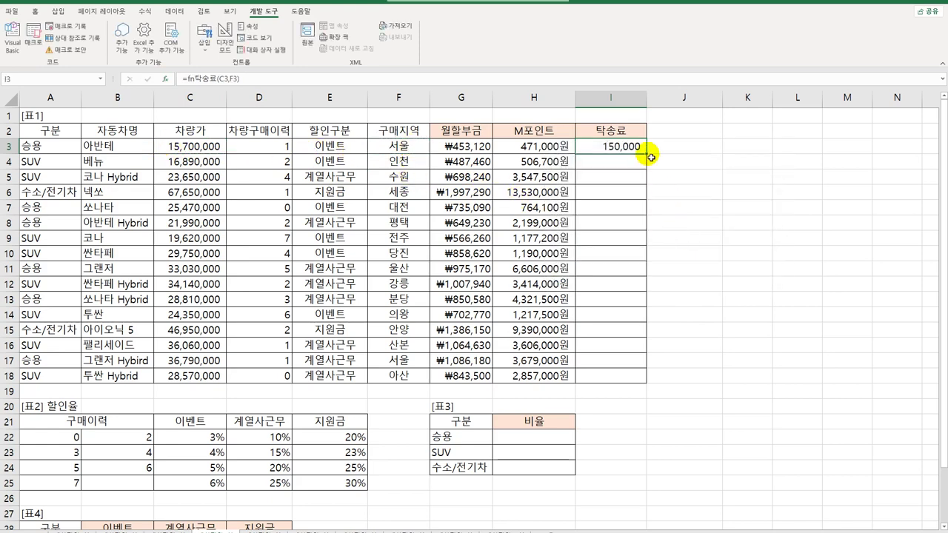
{"action": "left_click_drag", "start_coordinate": [650, 157], "coordinate": [631, 375]}
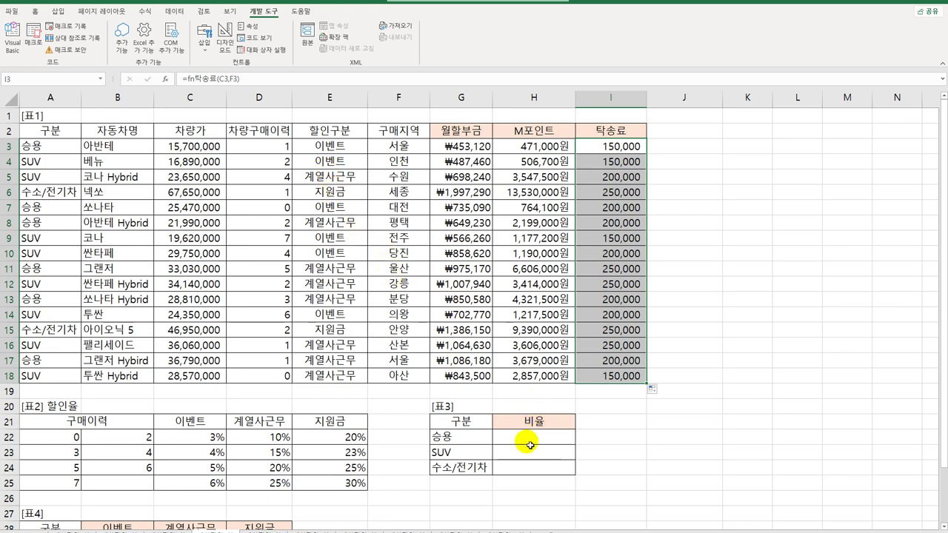
Start a COUNTIF formula in H22, the 승용 cell of [표3]'s 비율 column, with the absolute range $A$3:$A$18
{"action": "left_click_drag", "start_coordinate": [530, 444], "coordinate": [526, 472]}
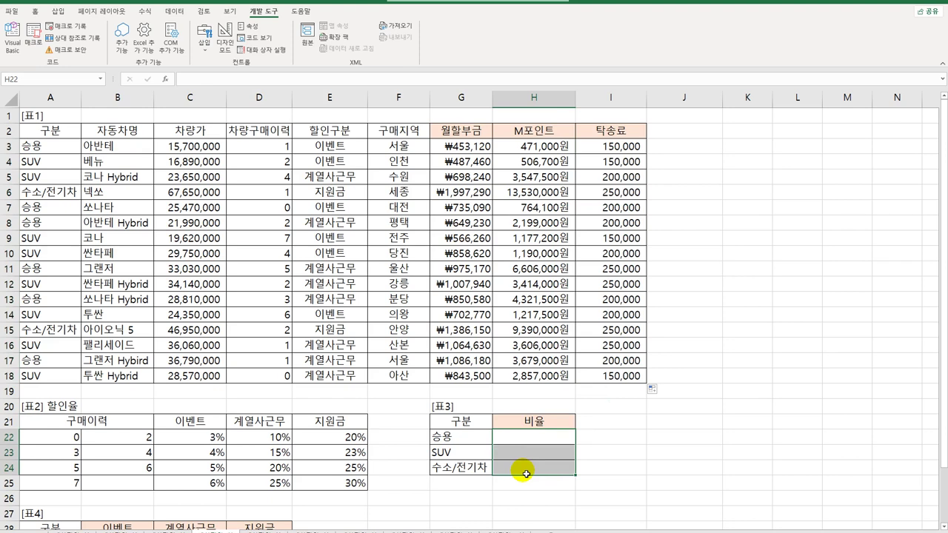
{"action": "left_click", "coordinate": [534, 442]}
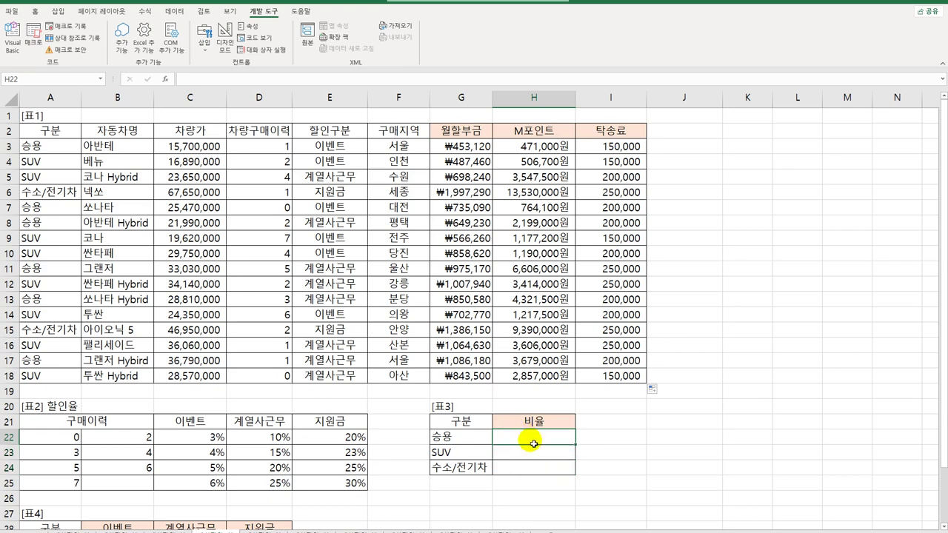
{"action": "type", "text": "="}
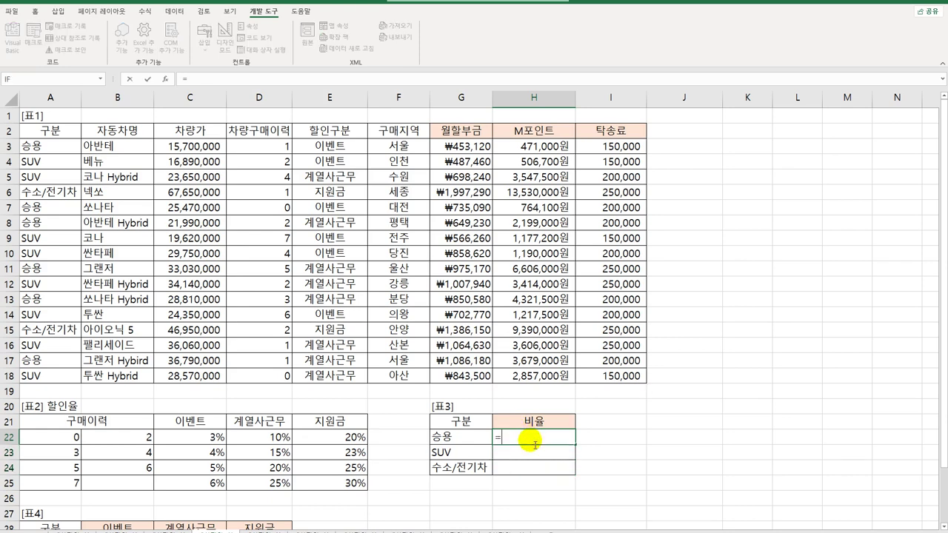
{"action": "type", "text": "count"}
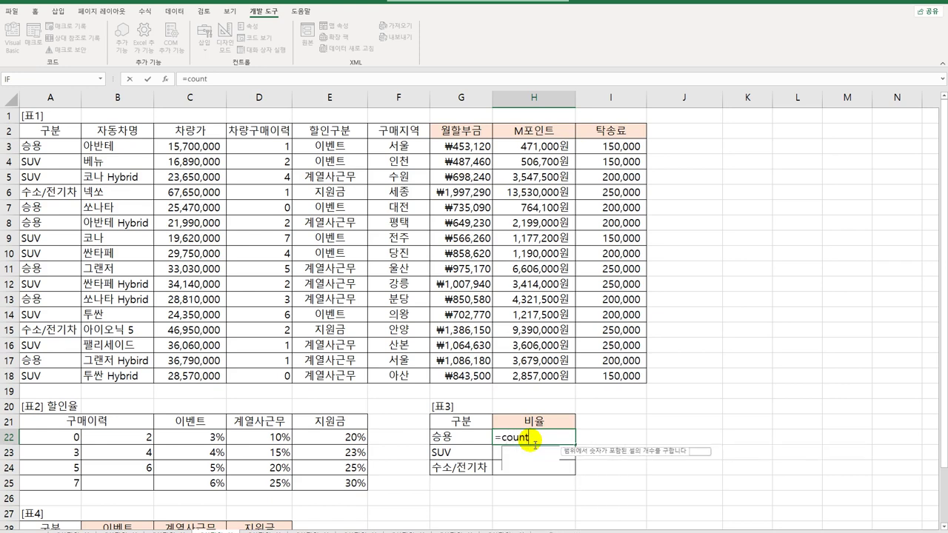
{"action": "type", "text": "if("}
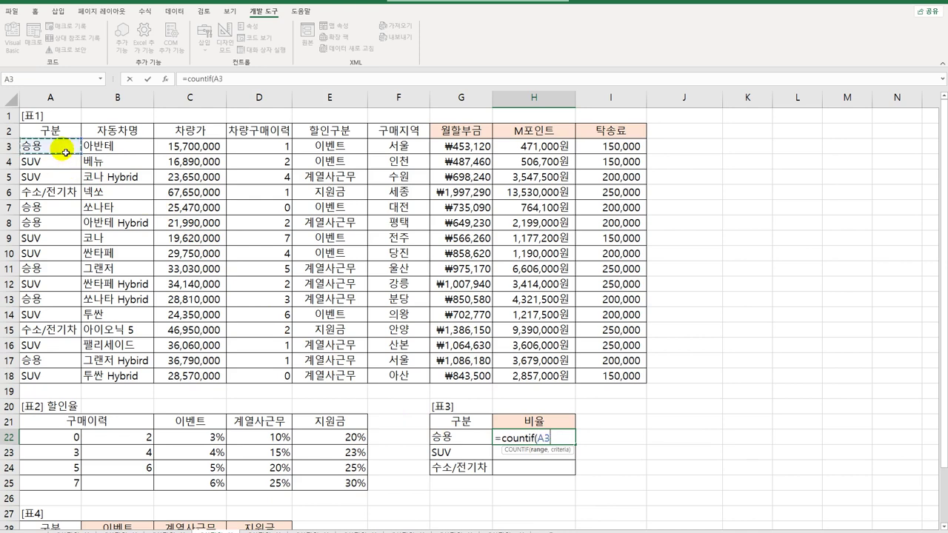
{"action": "left_click_drag", "start_coordinate": [60, 147], "coordinate": [44, 377]}
{"action": "key", "text": "F4"}
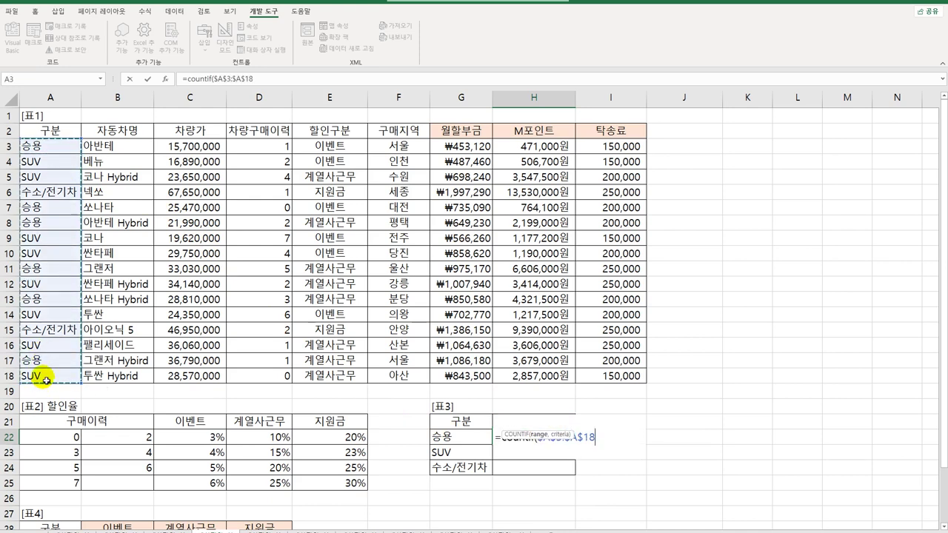
Set the COUNTIF criteria to G22 and enter the formula in H22
{"action": "type", "text": ","}
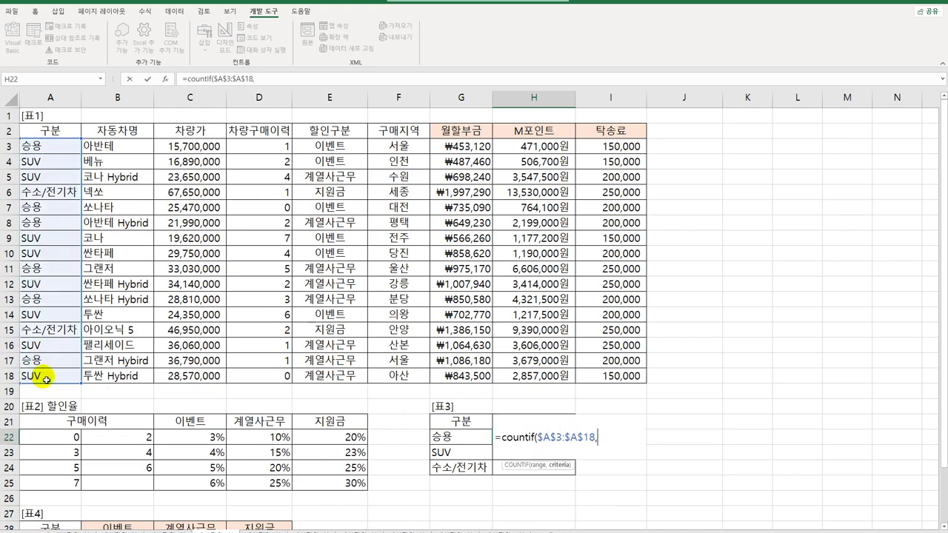
{"action": "left_click", "coordinate": [456, 440]}
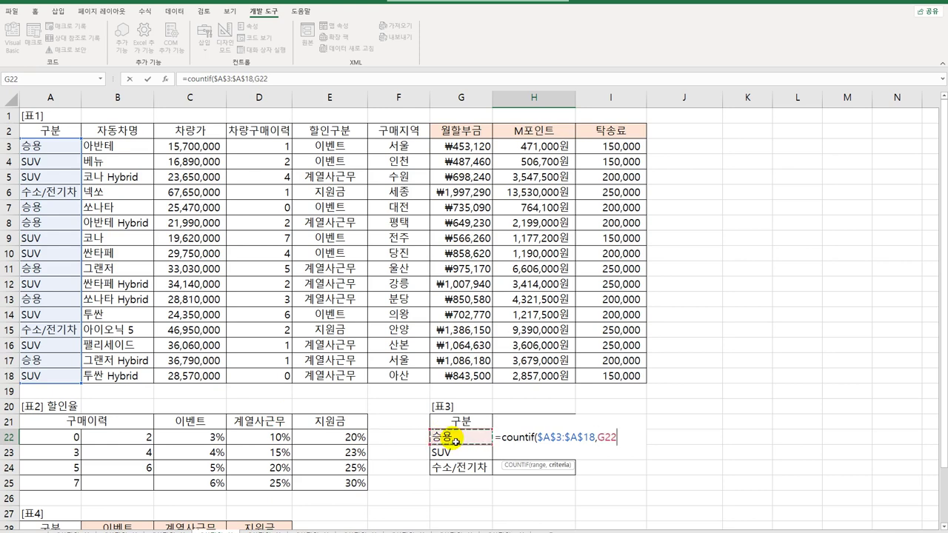
{"action": "type", "text": ","}
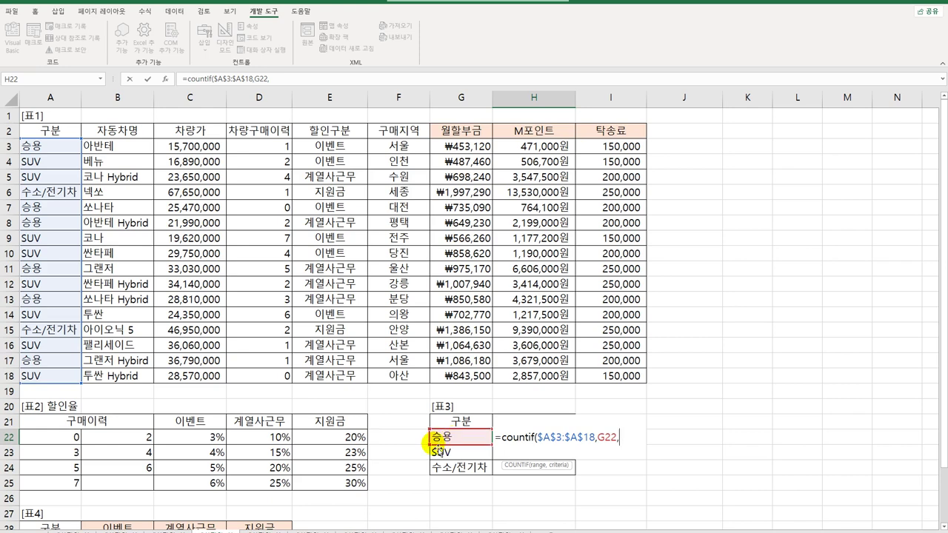
{"action": "key", "text": "BackSpace"}
{"action": "type", "text": ")"}
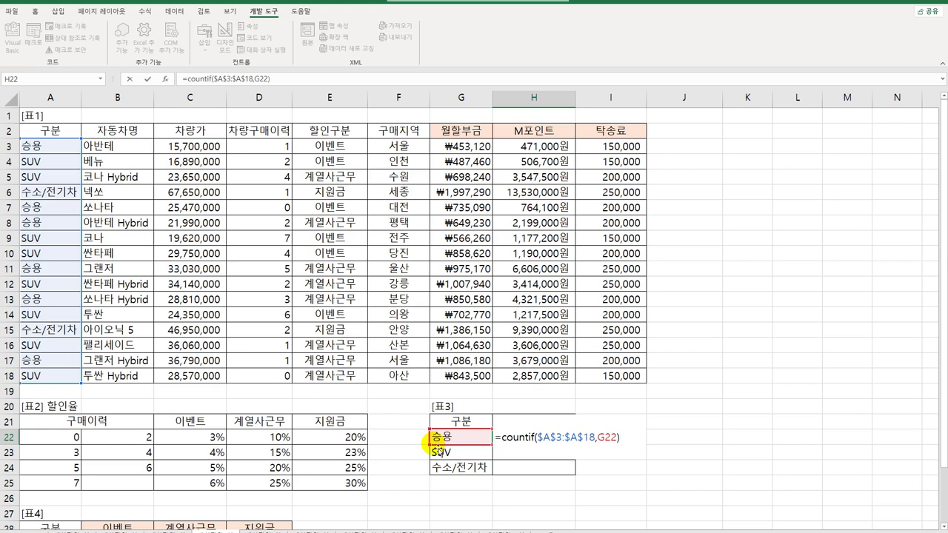
{"action": "key", "text": "Return"}
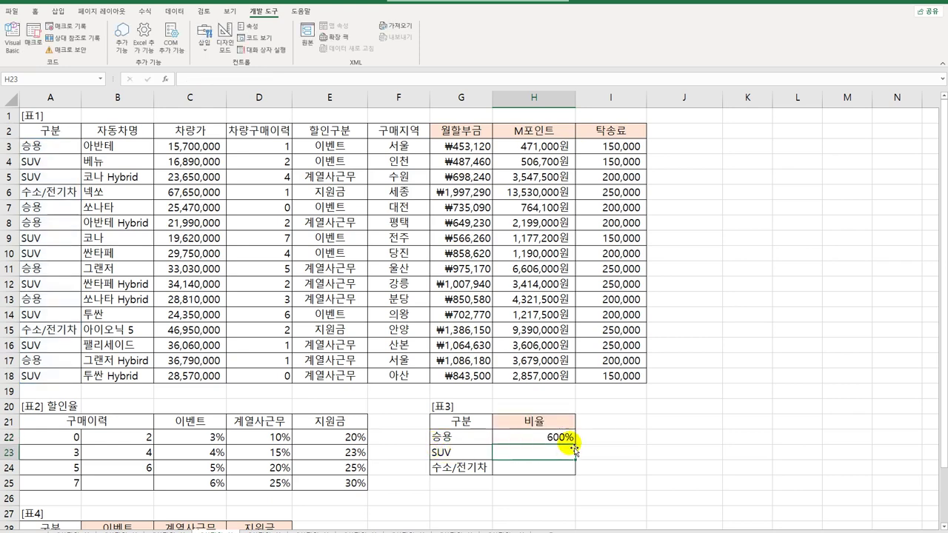
Divide the COUNTIF in H22 by COUNTA($A$3:$A$18) and fill the formula down to H24
{"action": "left_click", "coordinate": [570, 440]}
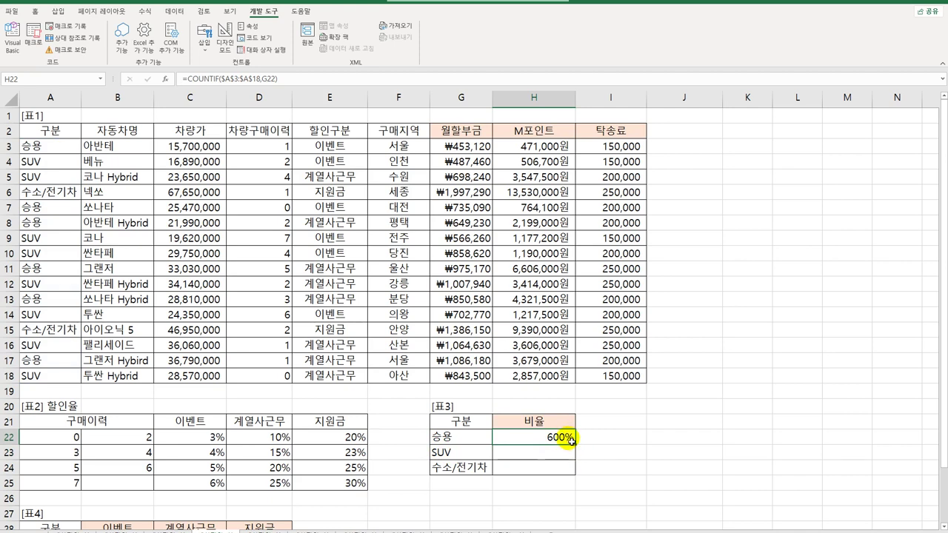
{"action": "double_click", "coordinate": [570, 439]}
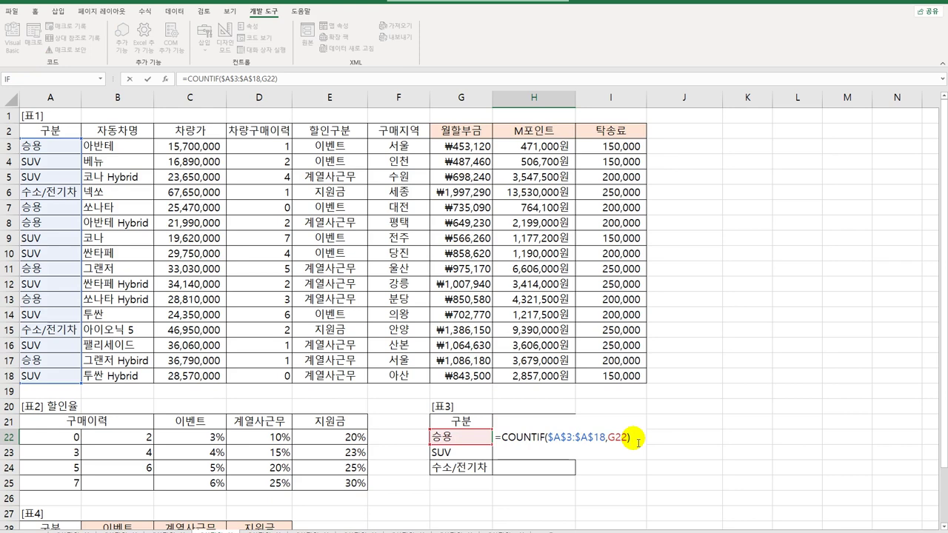
{"action": "type", "text": "/count"}
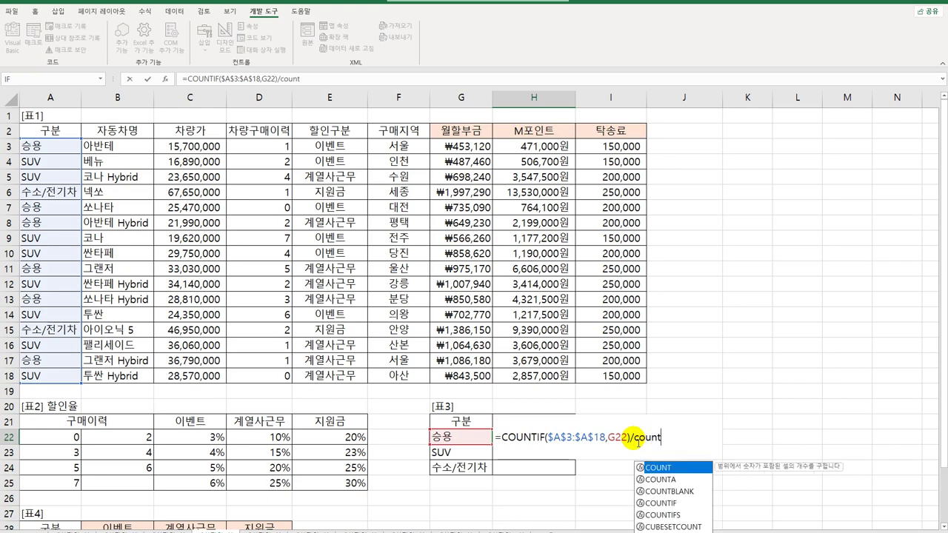
{"action": "key", "text": "Down"}
{"action": "key", "text": "Tab"}
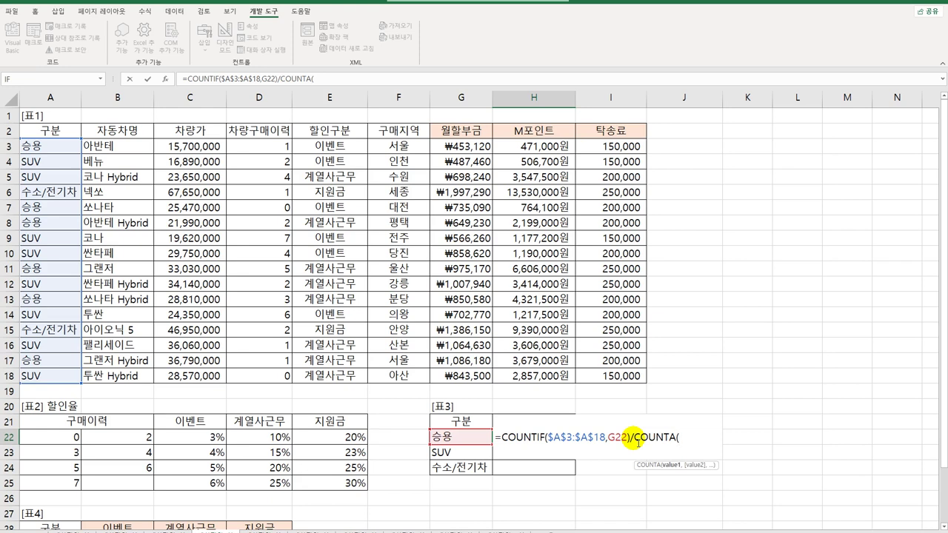
{"action": "left_click", "coordinate": [57, 155]}
{"action": "left_click_drag", "start_coordinate": [57, 156], "coordinate": [43, 374]}
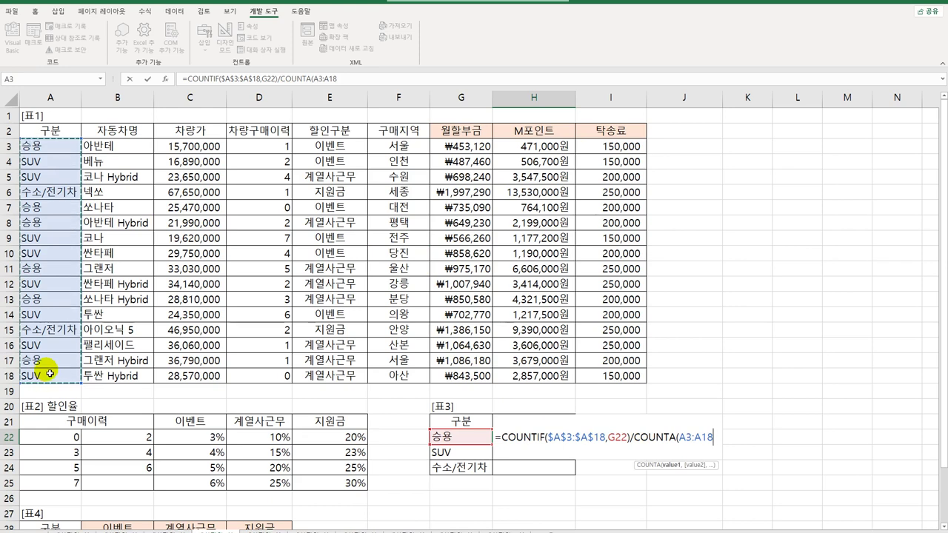
{"action": "key", "text": "F4"}
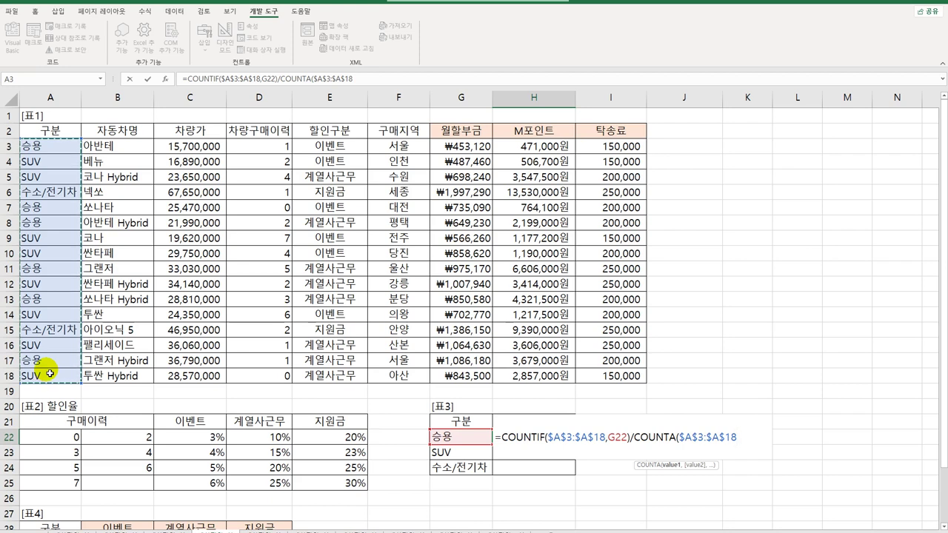
{"action": "type", "text": ")"}
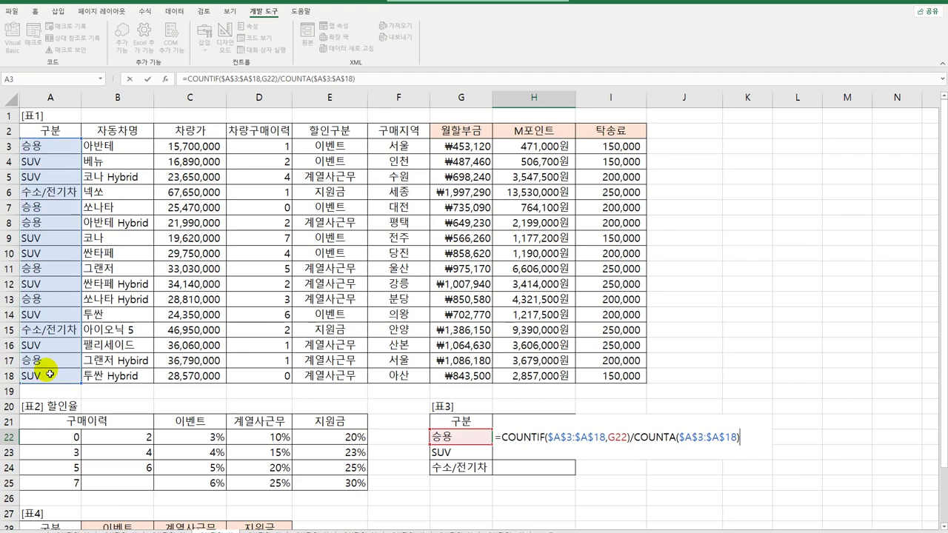
{"action": "key", "text": "Return"}
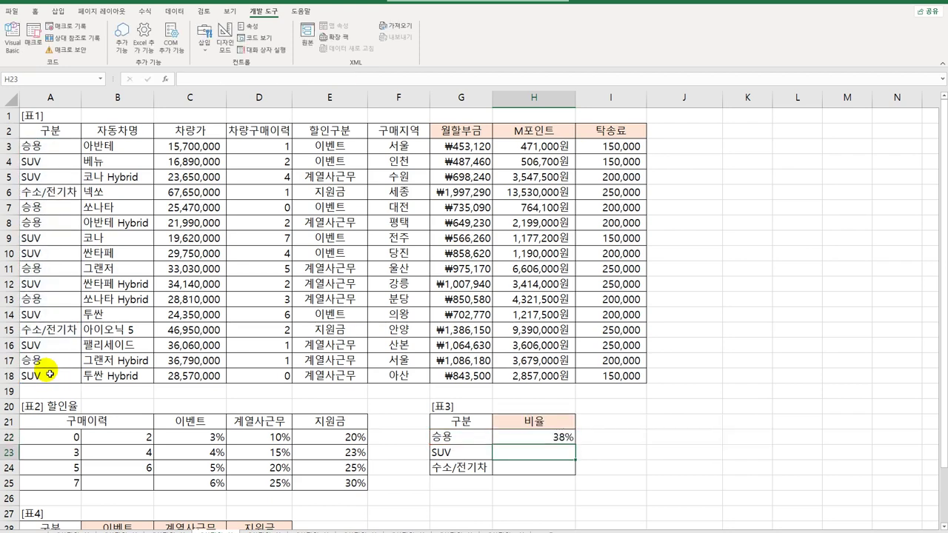
{"action": "left_click", "coordinate": [567, 437]}
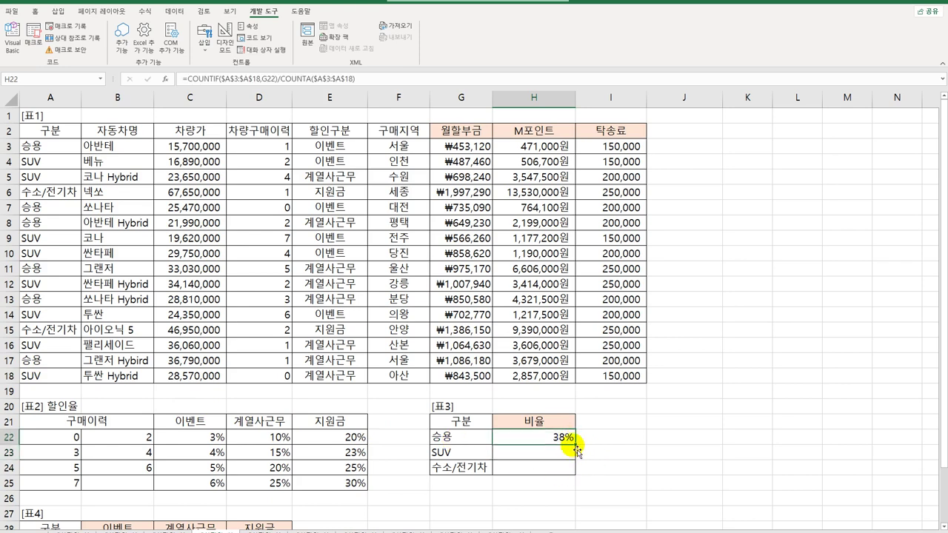
{"action": "left_click_drag", "start_coordinate": [575, 445], "coordinate": [568, 469]}
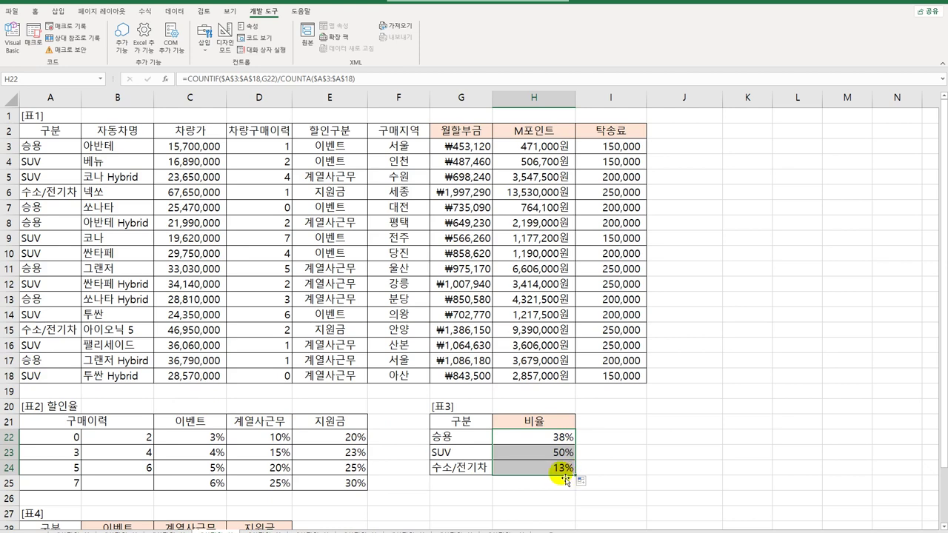
Start the formula =AVERAGE(IF(( in B29, the 승용/이벤트 cell of [표4]
{"action": "scroll", "coordinate": [464, 444], "scroll_direction": "down", "scroll_amount": 3}
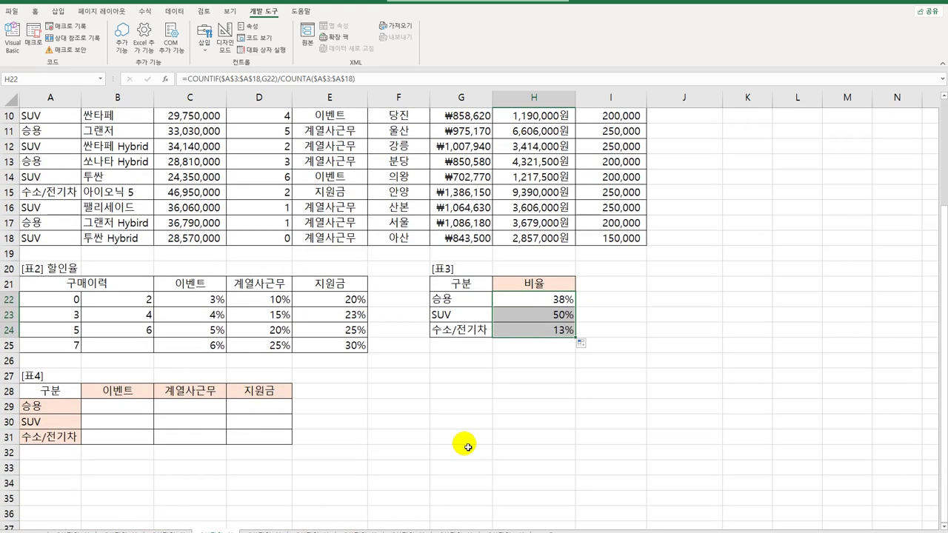
{"action": "left_click", "coordinate": [119, 417]}
{"action": "left_click", "coordinate": [122, 408]}
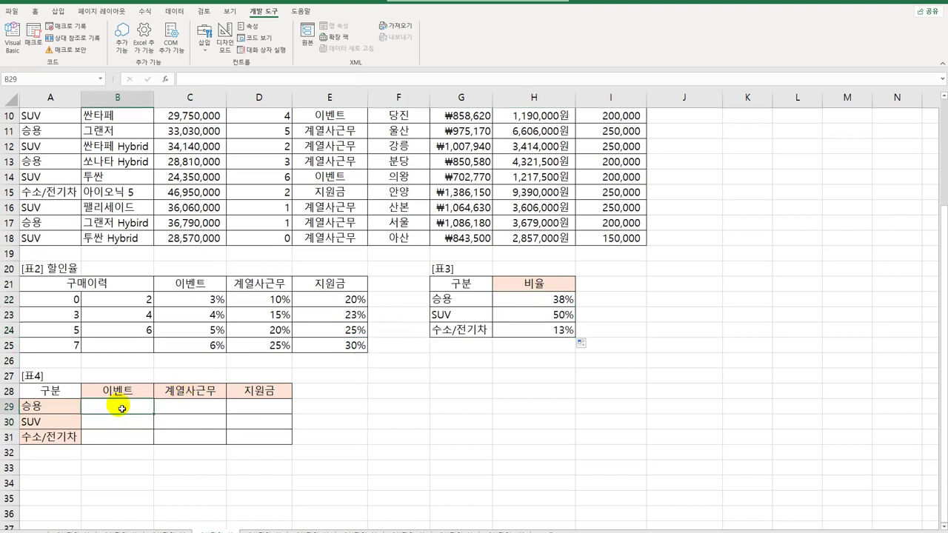
{"action": "left_click_drag", "start_coordinate": [121, 408], "coordinate": [253, 442]}
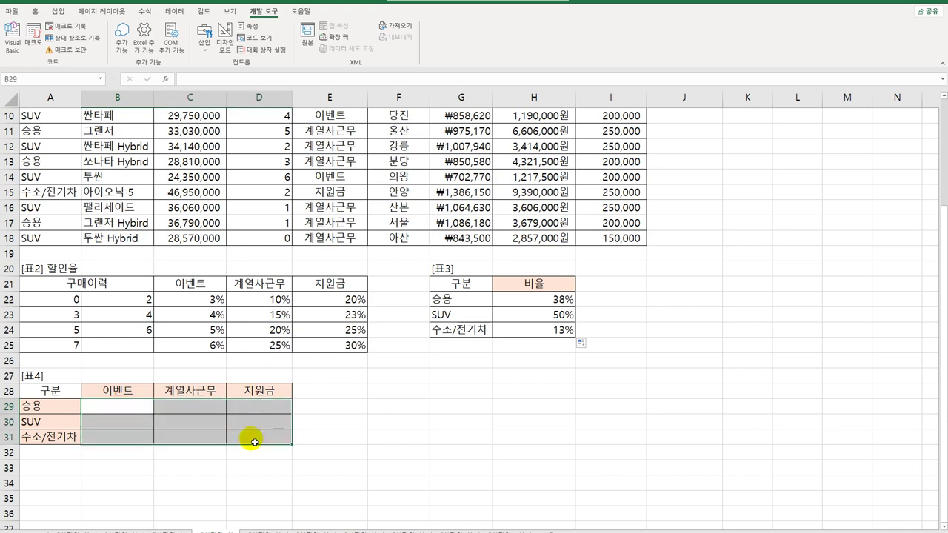
{"action": "left_click", "coordinate": [142, 414]}
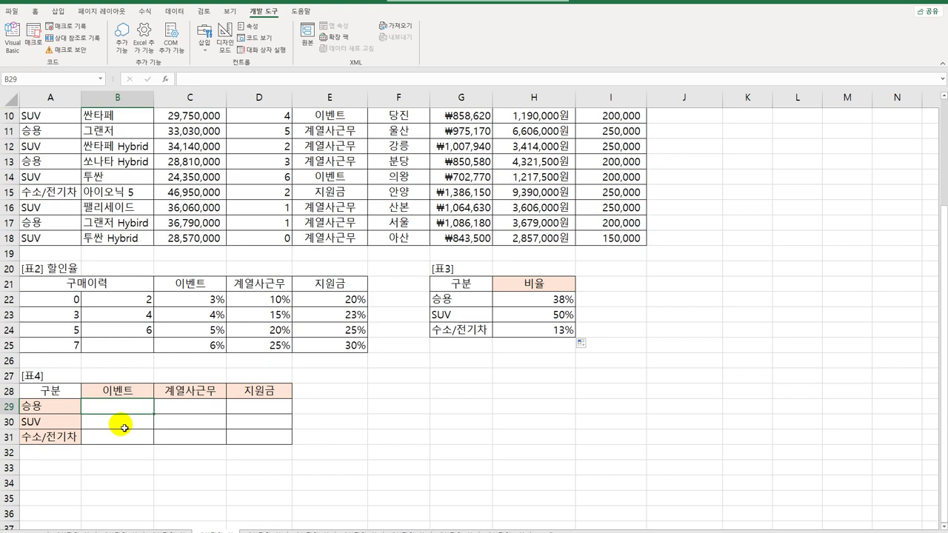
{"action": "type", "text": "="}
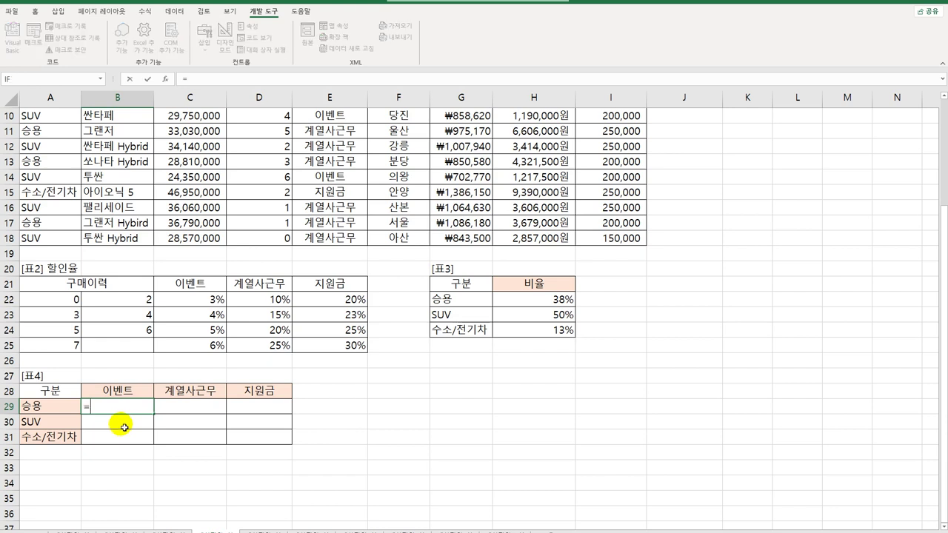
{"action": "type", "text": "av"}
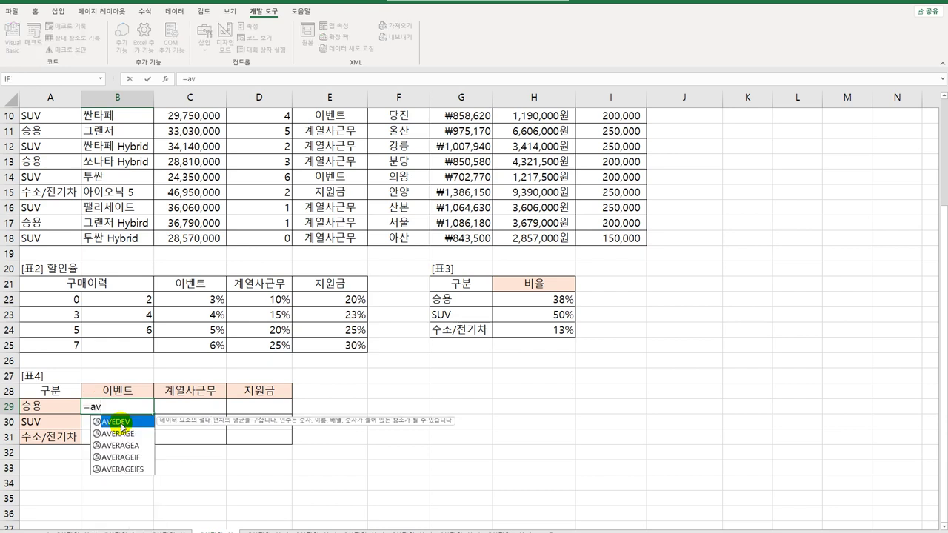
{"action": "key", "text": "Down"}
{"action": "key", "text": "Tab"}
{"action": "type", "text": "if("}
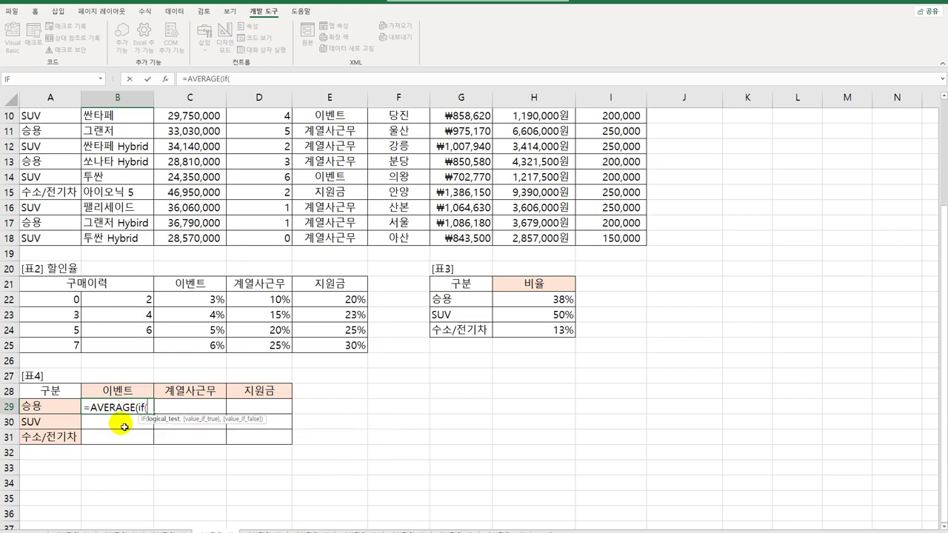
{"action": "type", "text": "("}
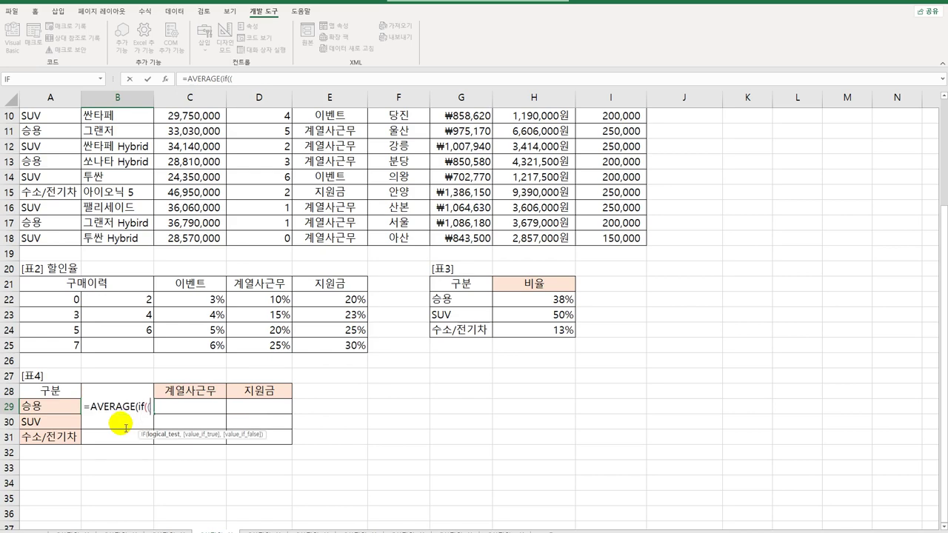
Add the condition $A$3:$A$18=$A29 to the IF test and open a second condition multiplied with it
{"action": "scroll", "coordinate": [119, 423], "scroll_direction": "up", "scroll_amount": 3}
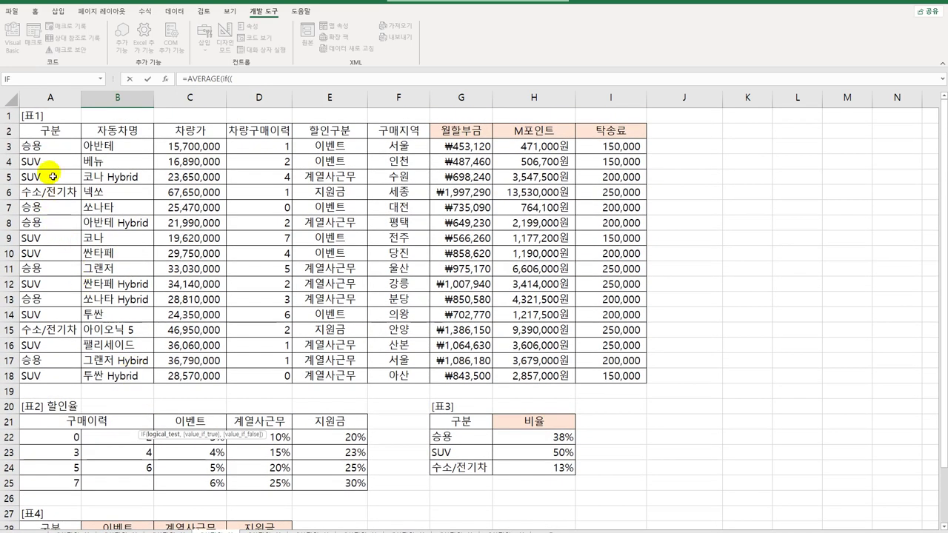
{"action": "left_click_drag", "start_coordinate": [46, 146], "coordinate": [50, 375]}
{"action": "key", "text": "F4"}
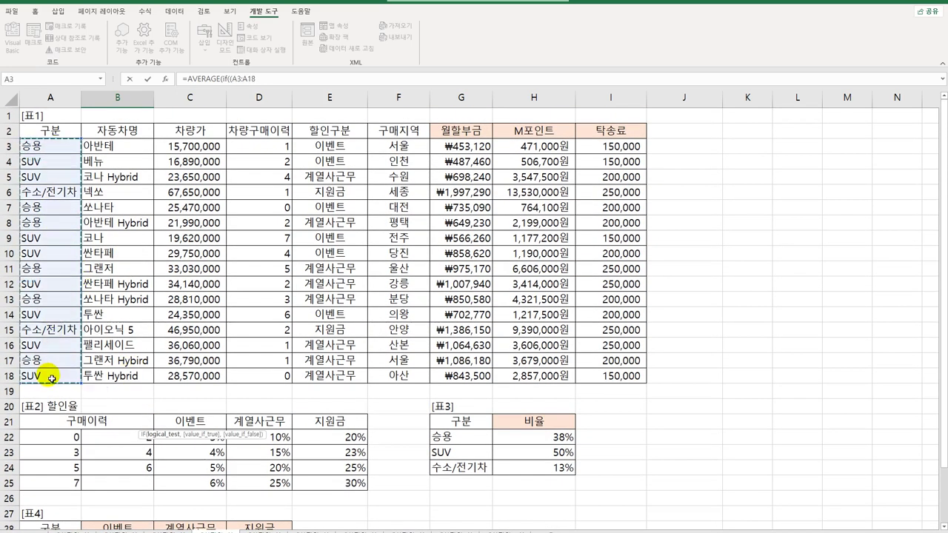
{"action": "scroll", "coordinate": [52, 377], "scroll_direction": "down", "scroll_amount": 5}
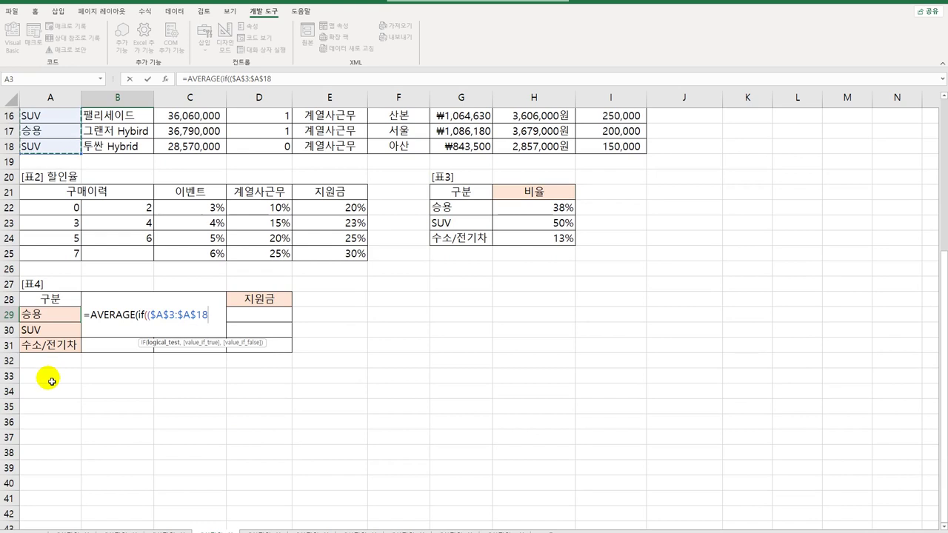
{"action": "type", "text": "="}
{"action": "key", "text": "Left"}
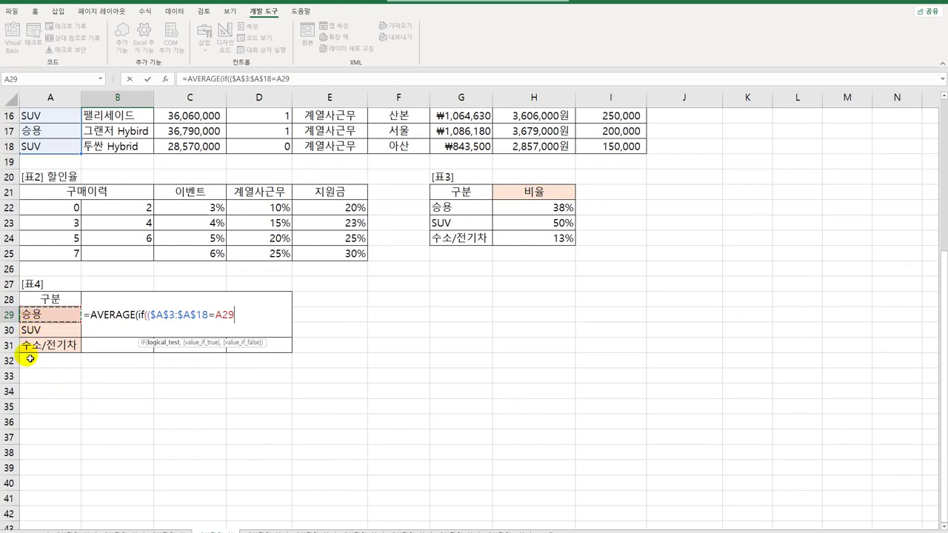
{"action": "key", "text": "F4"}
{"action": "key", "text": "F4"}
{"action": "key", "text": "F4"}
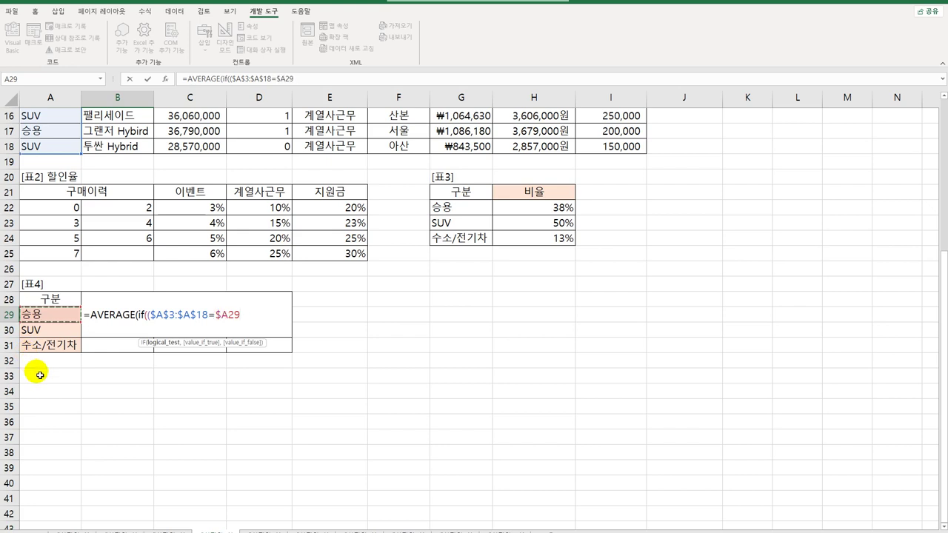
{"action": "type", "text": ")*("}
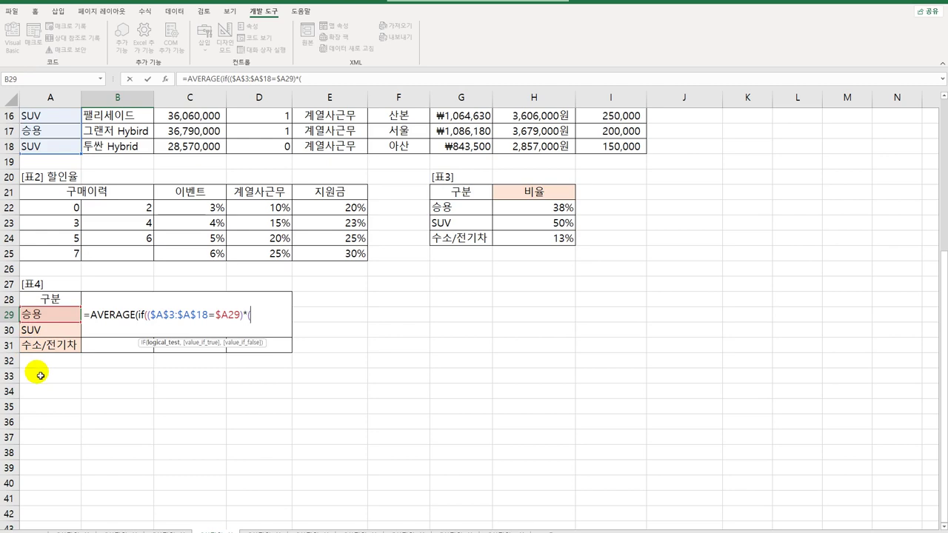
Complete the second IF condition in B29 as $E$3:$E$18=B$28, close it and move on to the value-if-true argument
{"action": "scroll", "coordinate": [40, 371], "scroll_direction": "up", "scroll_amount": 5}
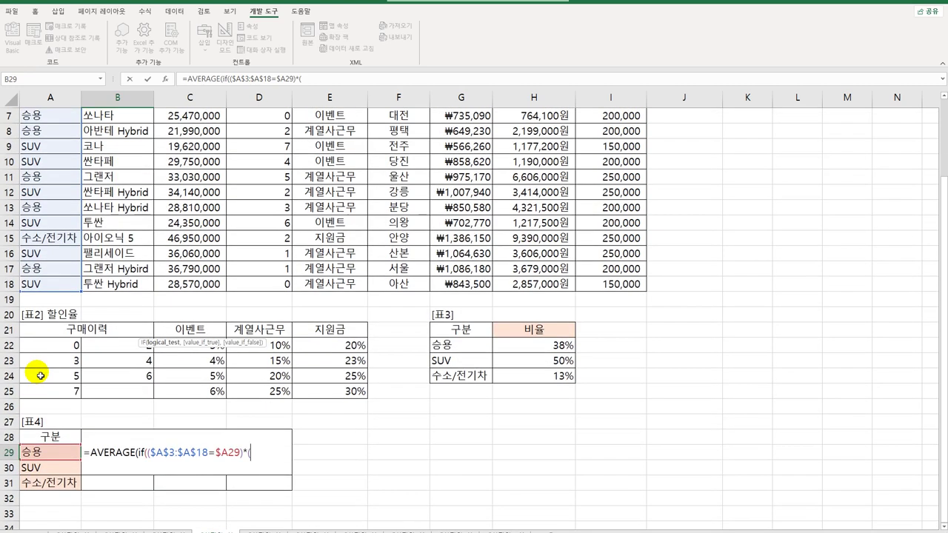
{"action": "left_click_drag", "start_coordinate": [317, 147], "coordinate": [307, 375]}
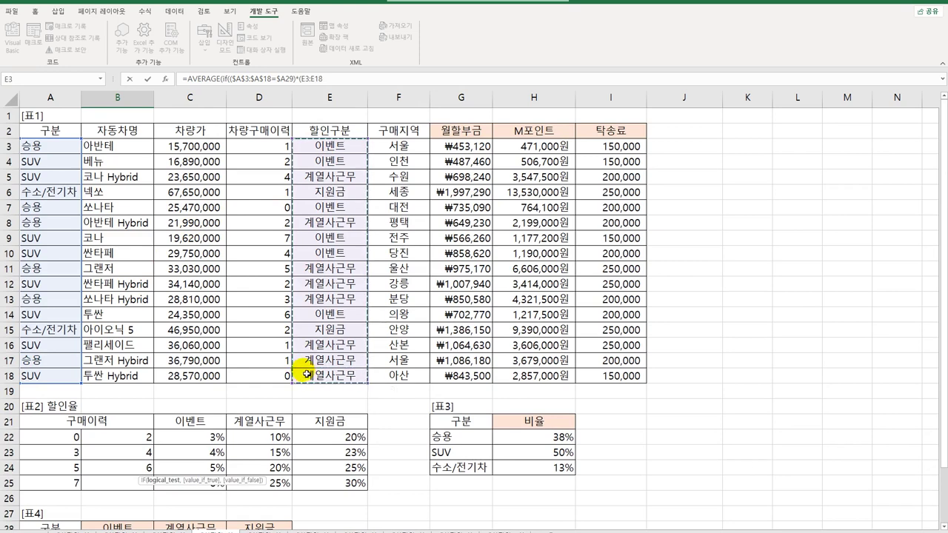
{"action": "key", "text": "F4"}
{"action": "scroll", "coordinate": [307, 374], "scroll_direction": "down", "scroll_amount": 5}
{"action": "type", "text": "="}
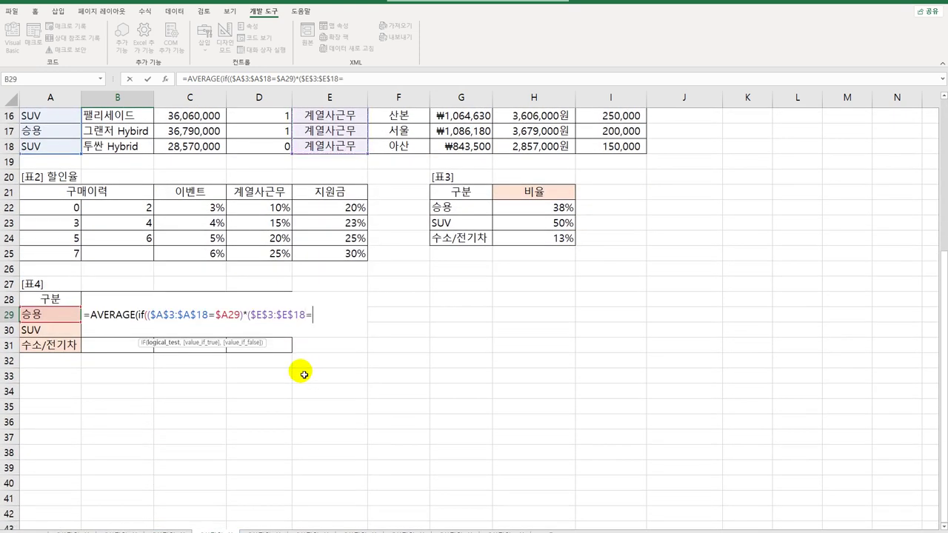
{"action": "key", "text": "Up"}
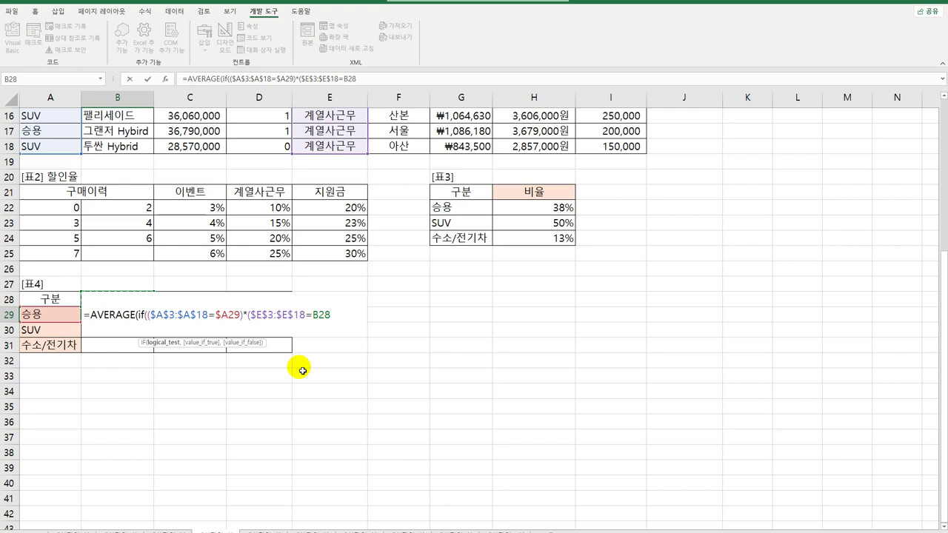
{"action": "key", "text": "F4"}
{"action": "key", "text": "F4"}
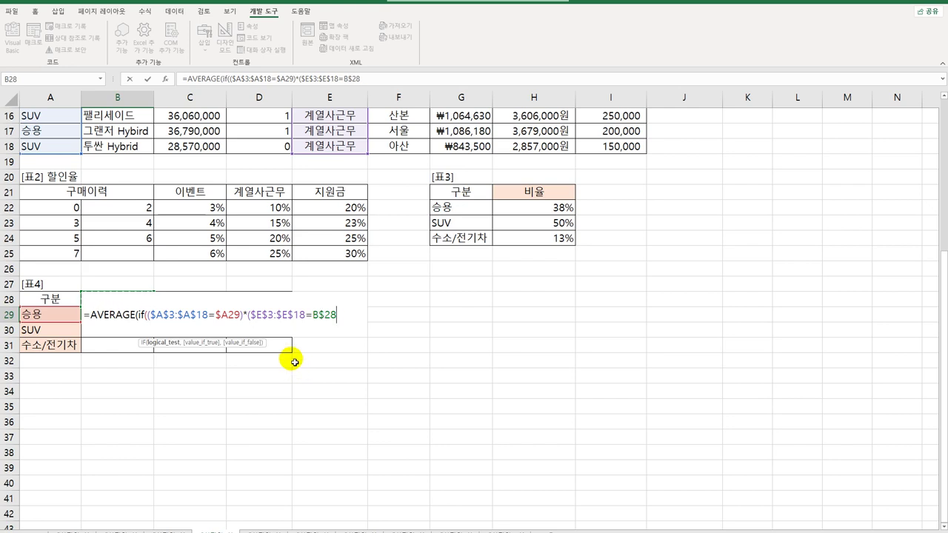
{"action": "type", "text": "),"}
Use $C$3:$C$18 as the IF value, enter B29 as an array formula and fill it across and down to D31
{"action": "scroll", "coordinate": [392, 395], "scroll_direction": "up", "scroll_amount": 5}
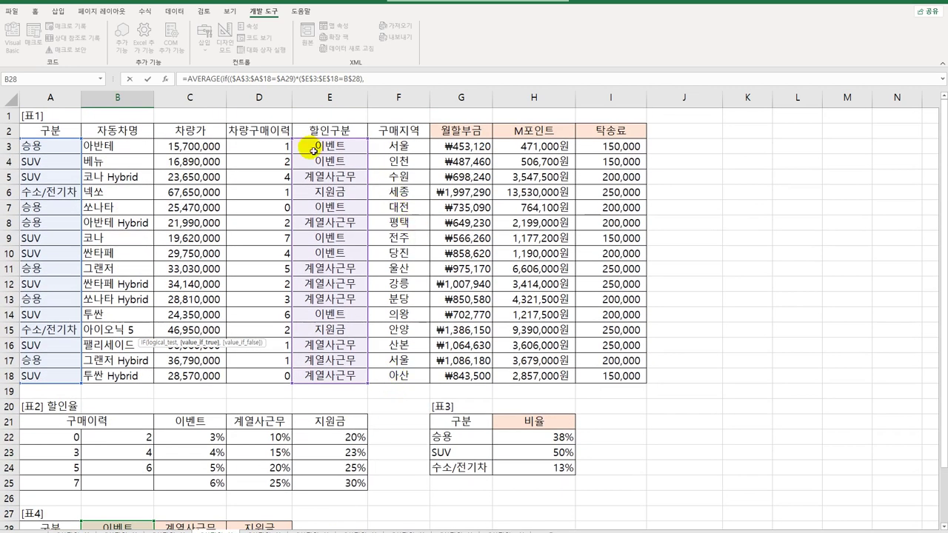
{"action": "left_click_drag", "start_coordinate": [210, 146], "coordinate": [207, 376]}
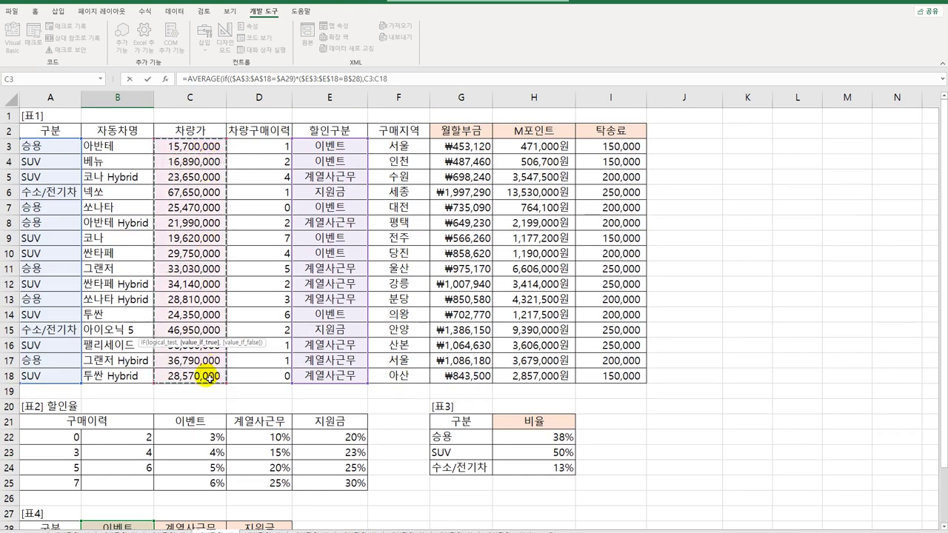
{"action": "key", "text": "F4"}
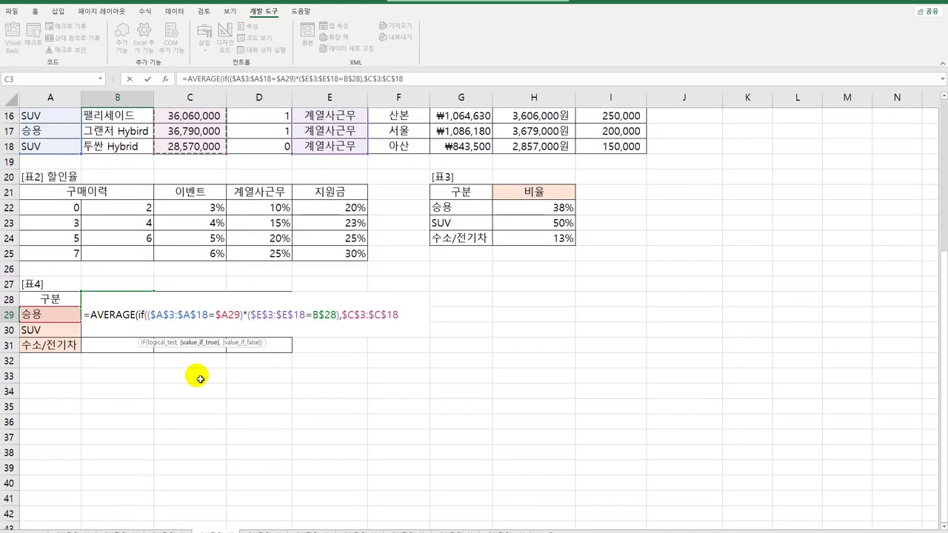
{"action": "type", "text": "))"}
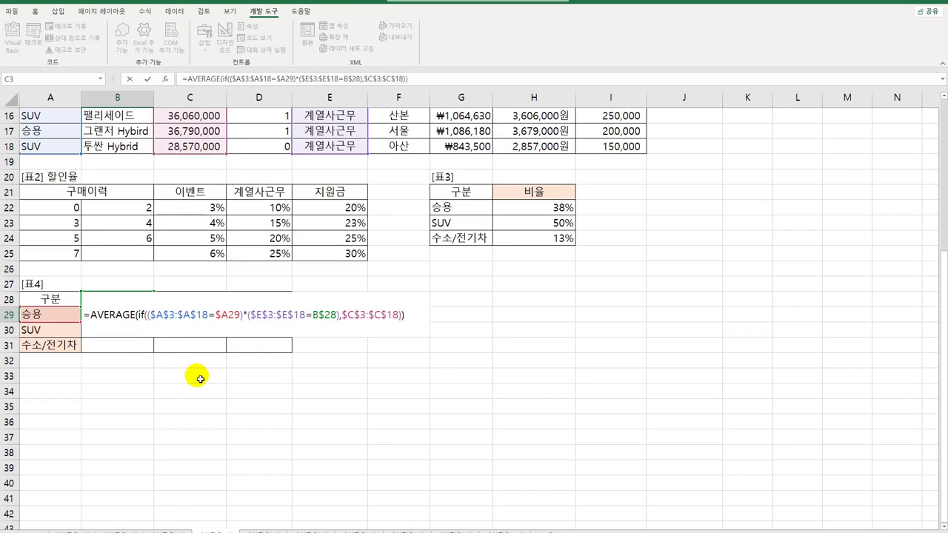
{"action": "key", "text": "ctrl+shift+Return"}
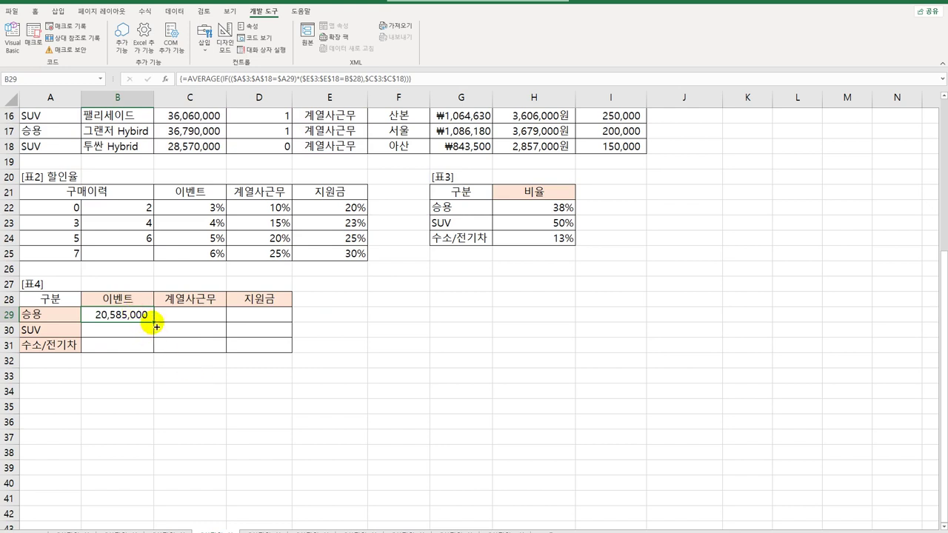
{"action": "left_click_drag", "start_coordinate": [153, 322], "coordinate": [266, 356]}
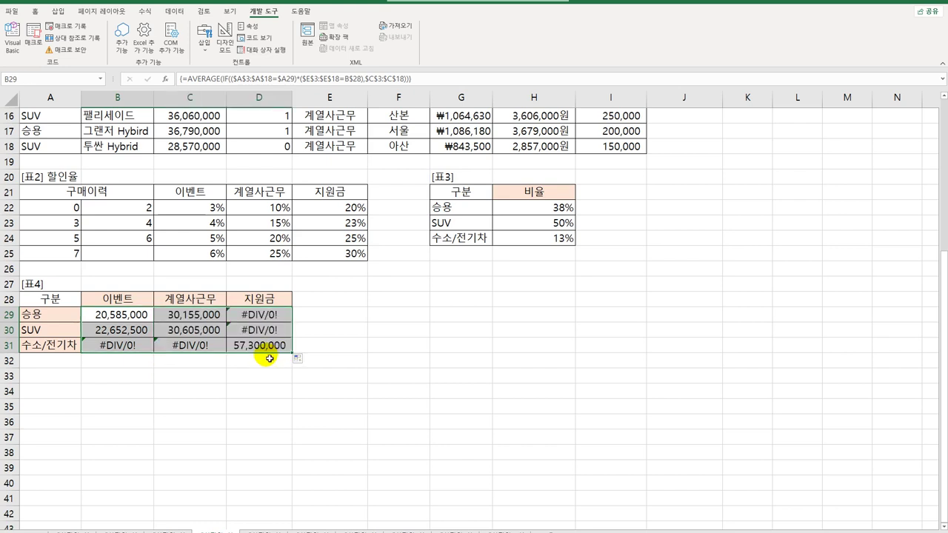
Wrap the B29 array formula in IFERROR with 0 as the error value and refill it across B29:D31
{"action": "left_click", "coordinate": [120, 347]}
{"action": "left_click", "coordinate": [215, 333]}
{"action": "left_click", "coordinate": [256, 314]}
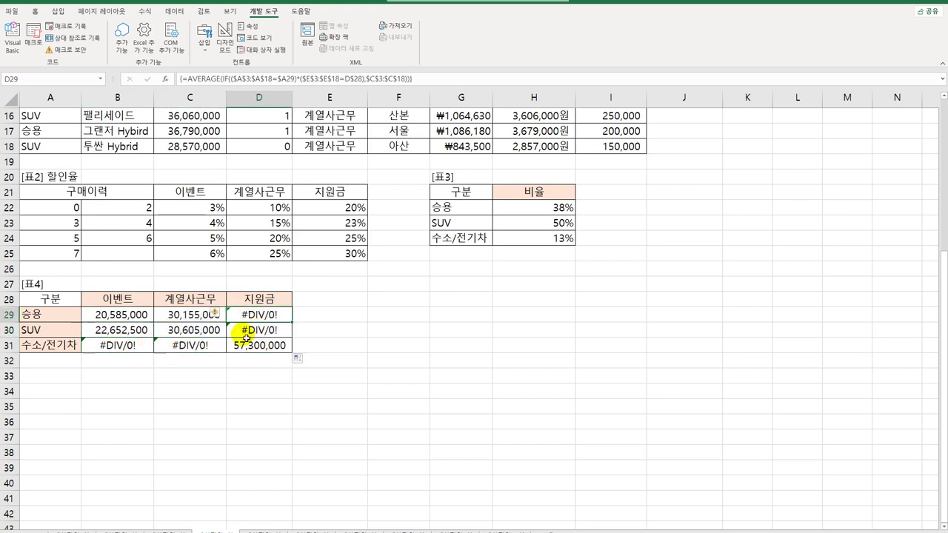
{"action": "left_click", "coordinate": [126, 314]}
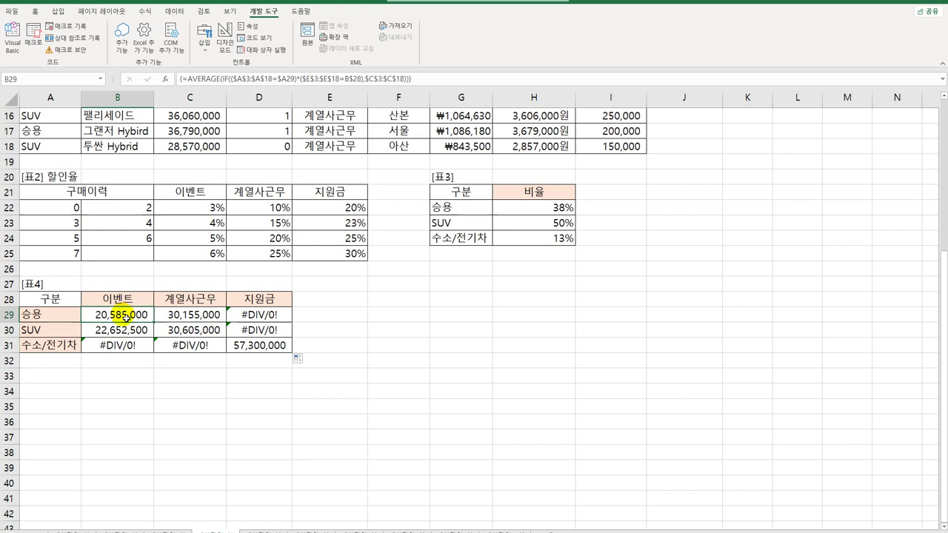
{"action": "double_click", "coordinate": [109, 315]}
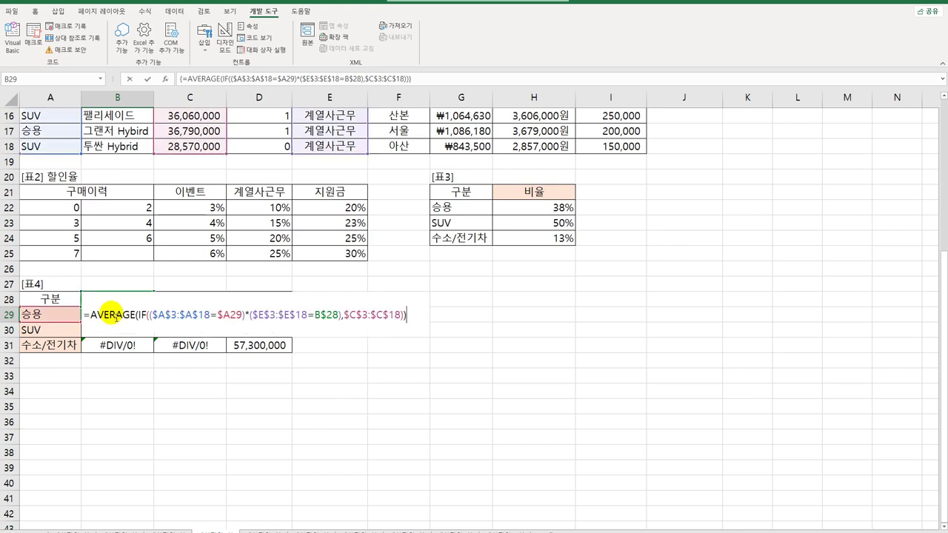
{"action": "left_click", "coordinate": [89, 315]}
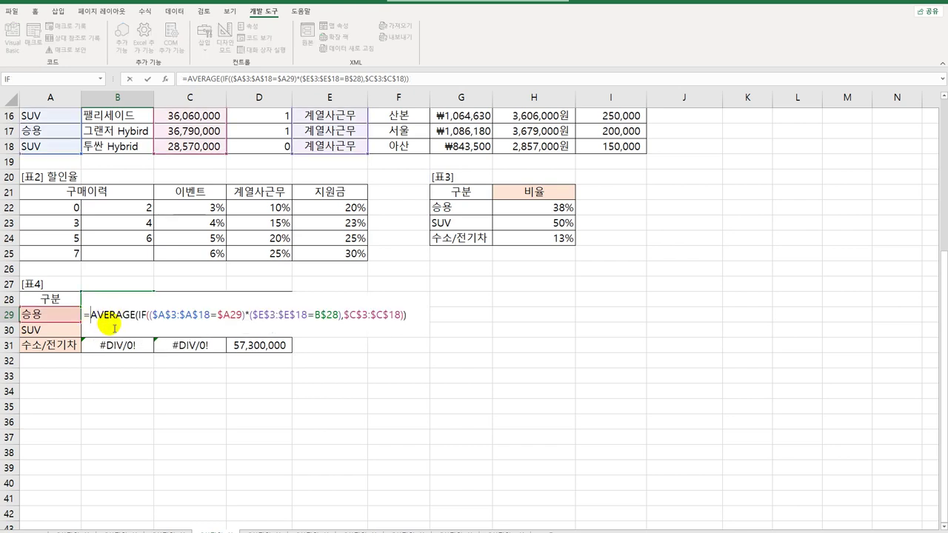
{"action": "type", "text": "IFERROR("}
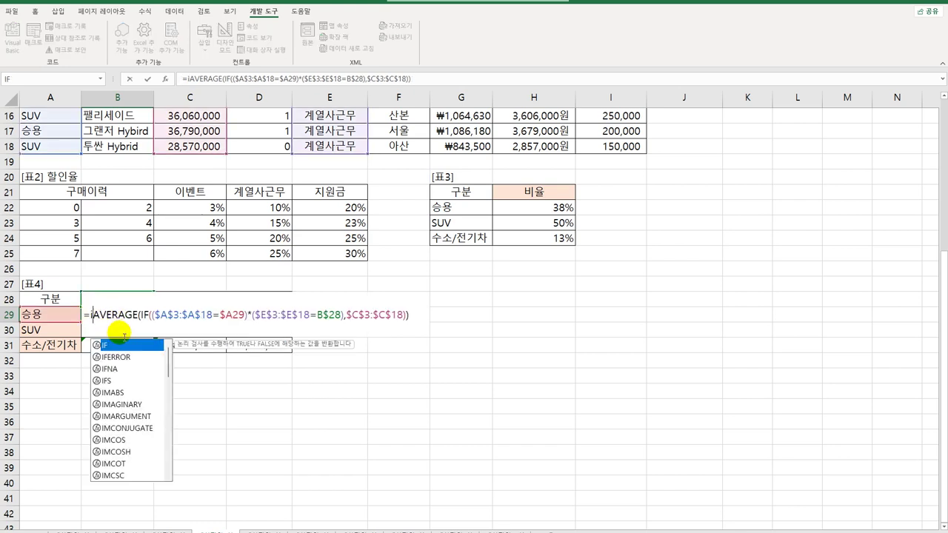
{"action": "key", "text": "End"}
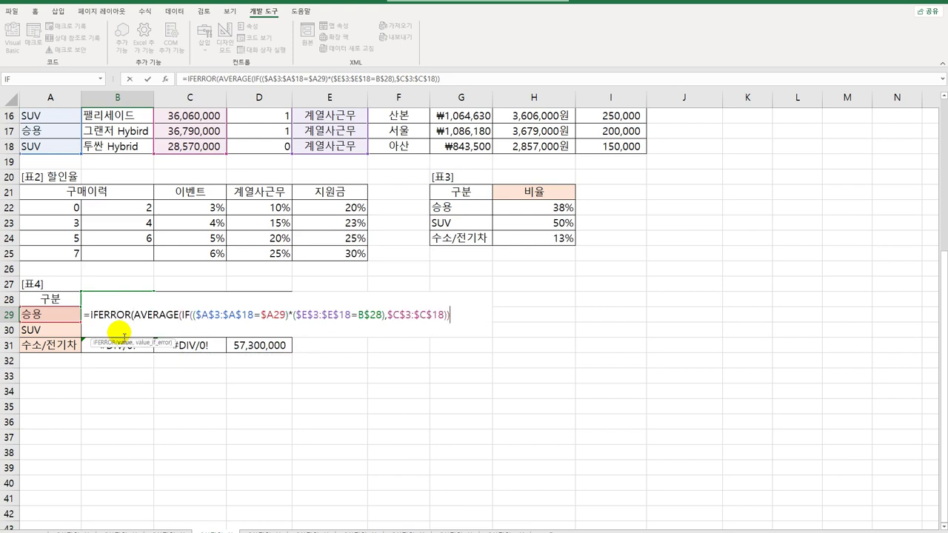
{"action": "type", "text": ",0)"}
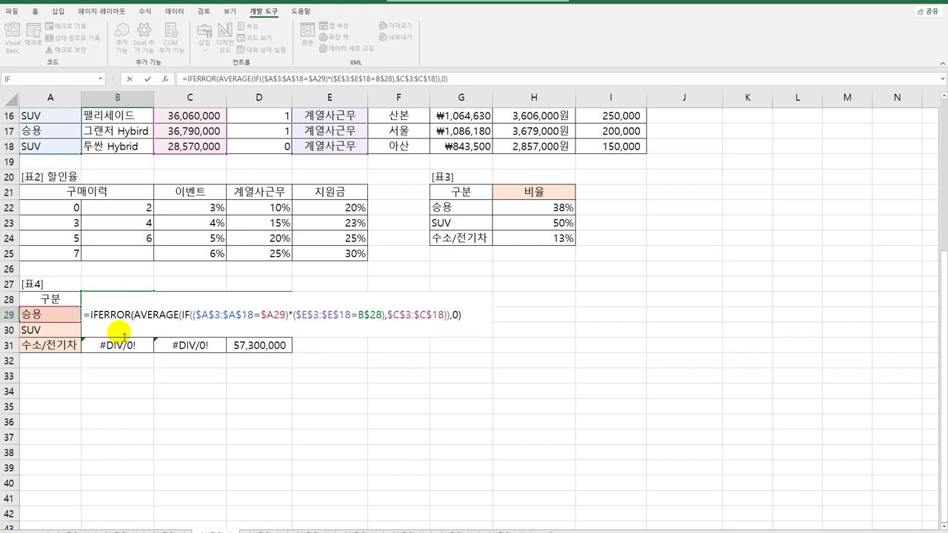
{"action": "key", "text": "ctrl+shift+Return"}
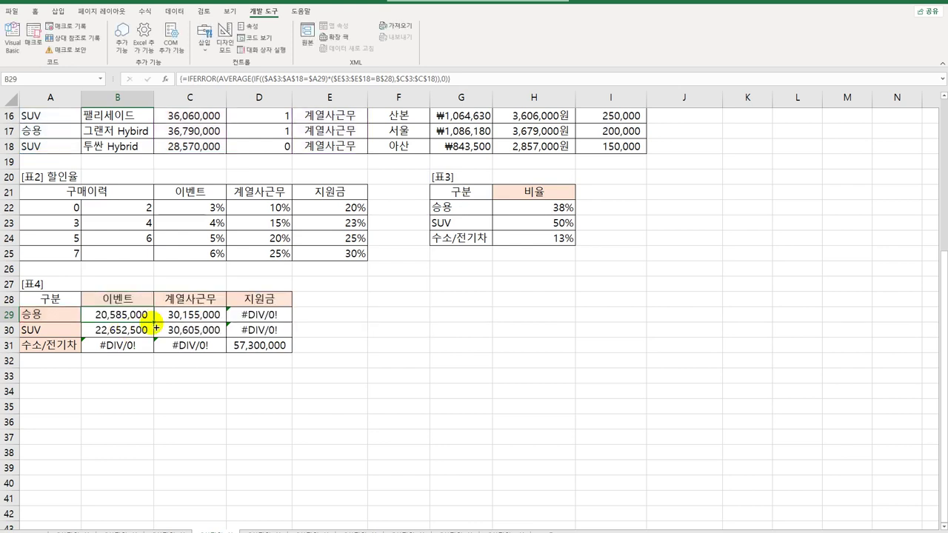
{"action": "left_click_drag", "start_coordinate": [156, 326], "coordinate": [271, 354]}
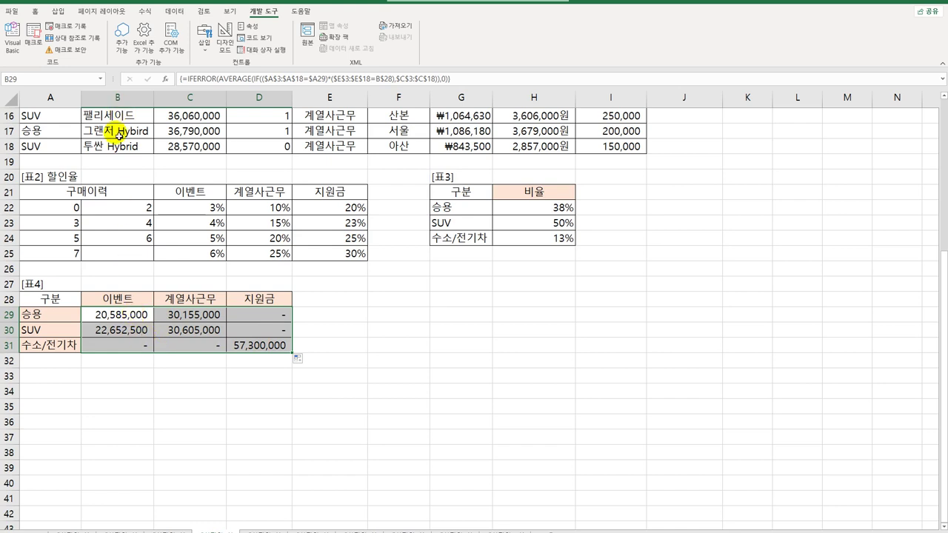
Check the number format category applied to B29:D31 in the cell format settings without changing it
{"action": "right_click", "coordinate": [118, 330]}
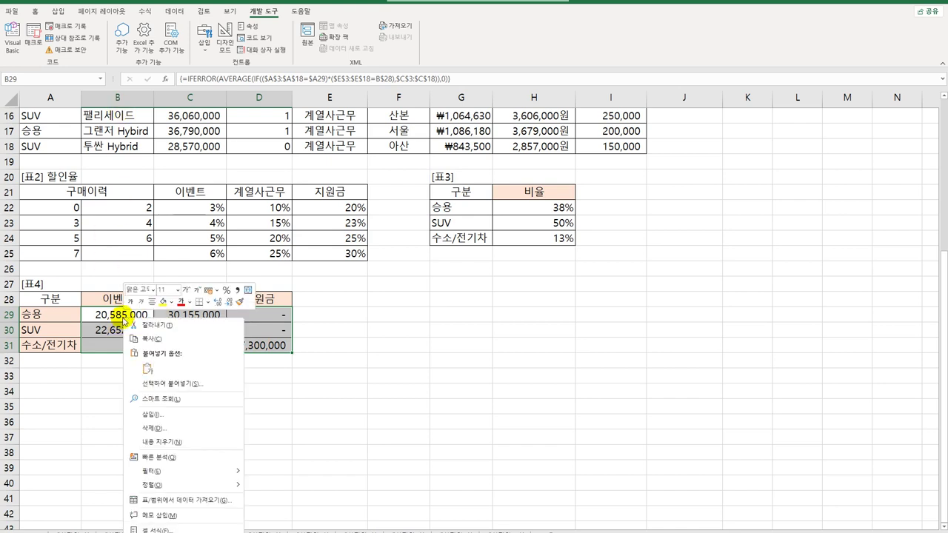
{"action": "left_click", "coordinate": [172, 526]}
{"action": "left_click_drag", "start_coordinate": [235, 349], "coordinate": [548, 141]}
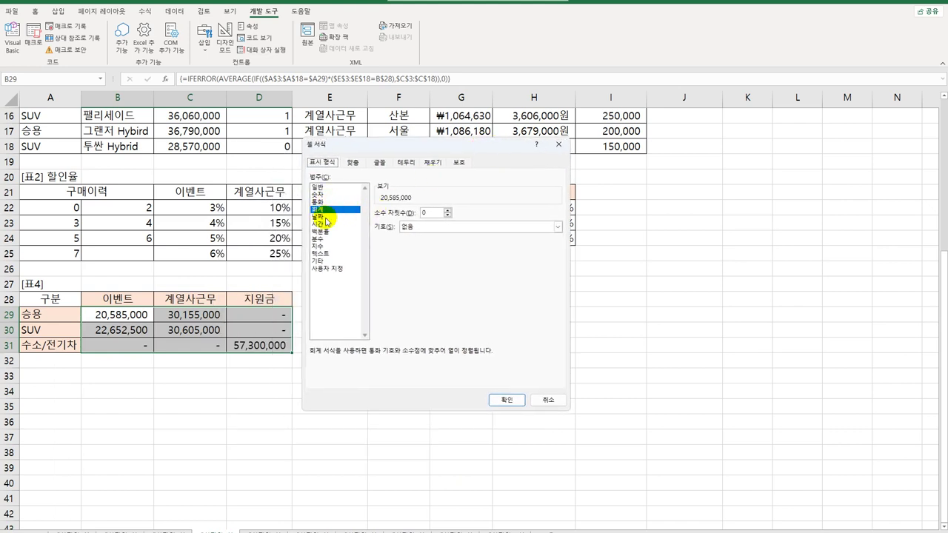
{"action": "left_click", "coordinate": [547, 401]}
{"action": "left_click", "coordinate": [276, 316]}
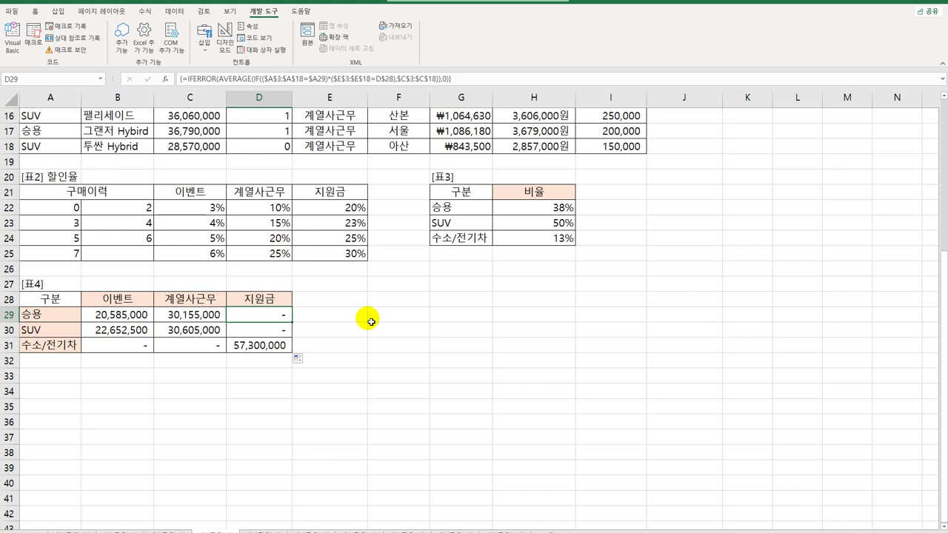
{"action": "scroll", "coordinate": [459, 329], "scroll_direction": "up", "scroll_amount": 5}
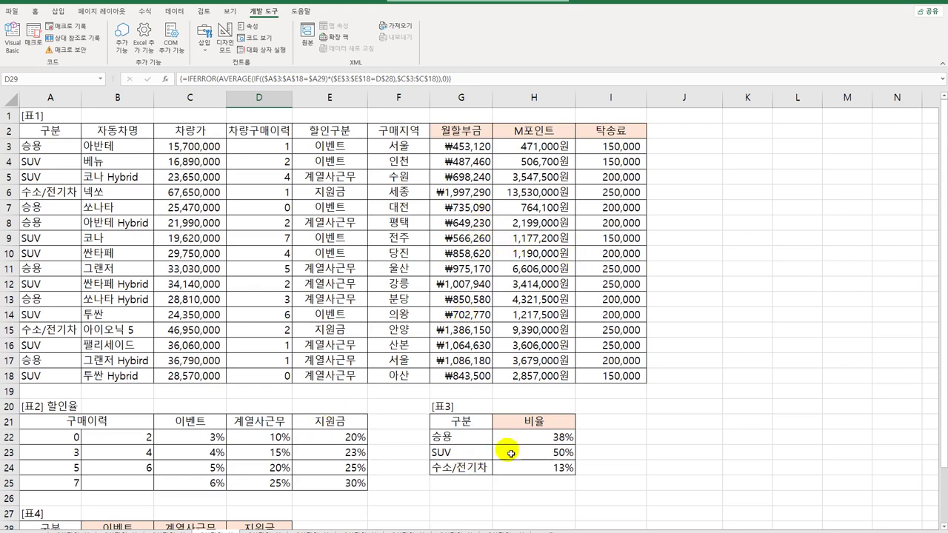
{"action": "scroll", "coordinate": [504, 458], "scroll_direction": "down", "scroll_amount": 3}
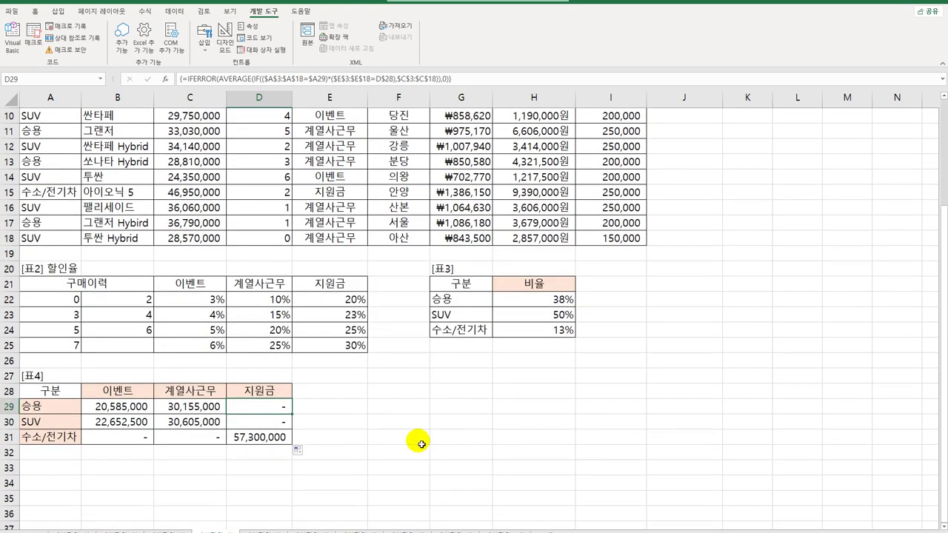